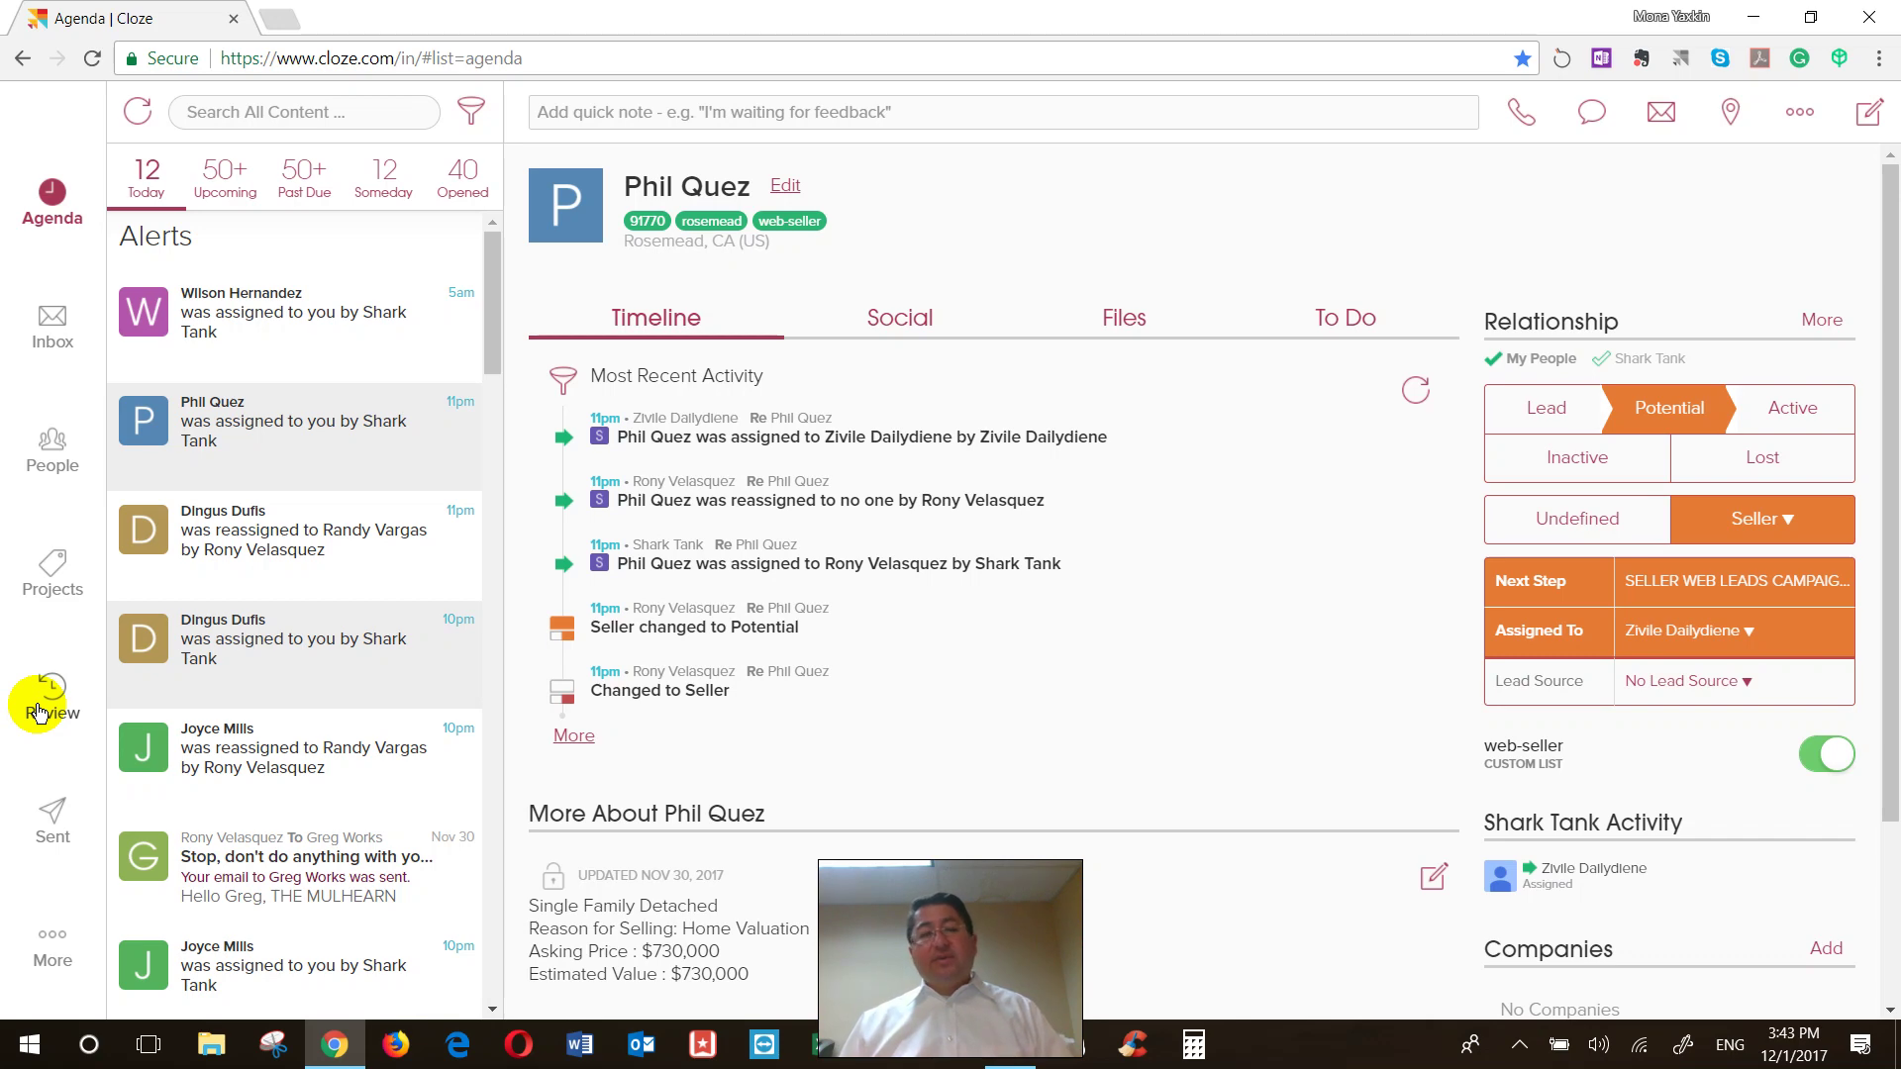
# Look over the additional app options and the People pipeline by stage, and return to the Agenda
pyautogui.click(45, 950)
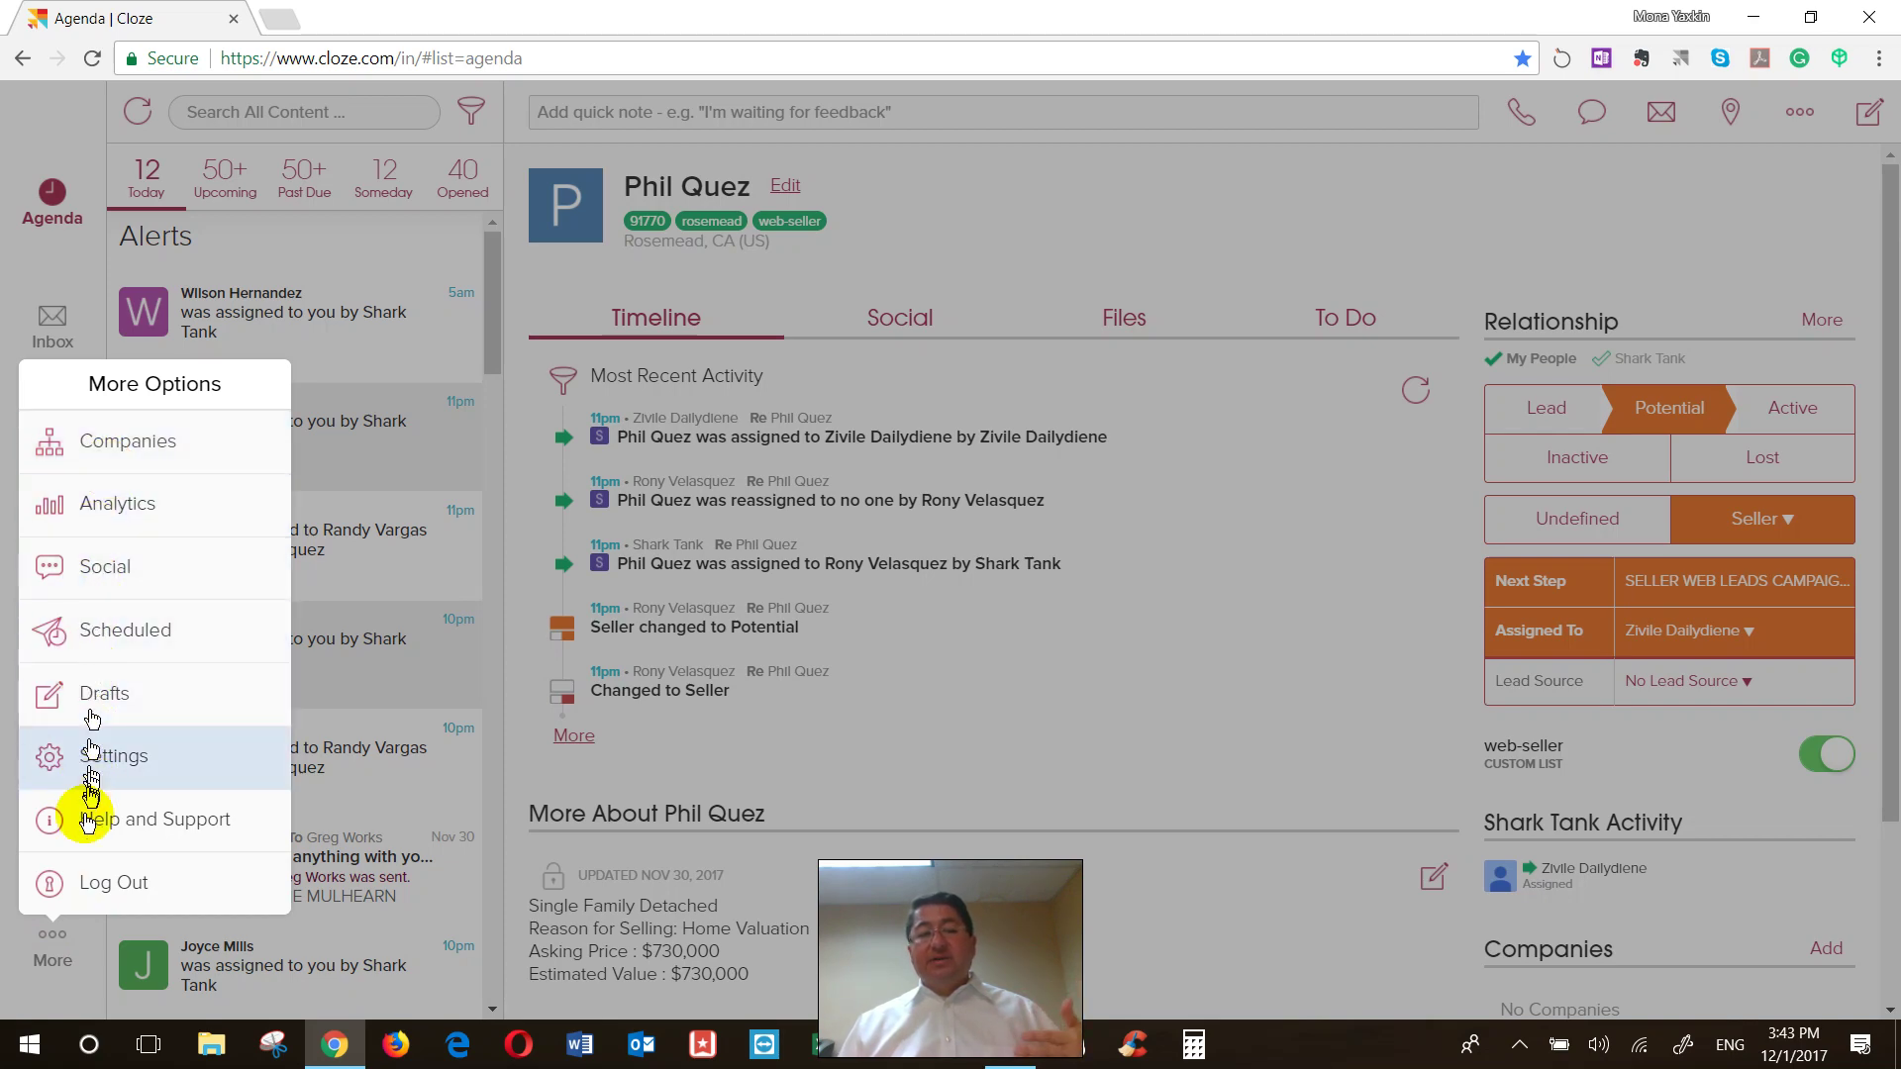
pyautogui.click(20, 272)
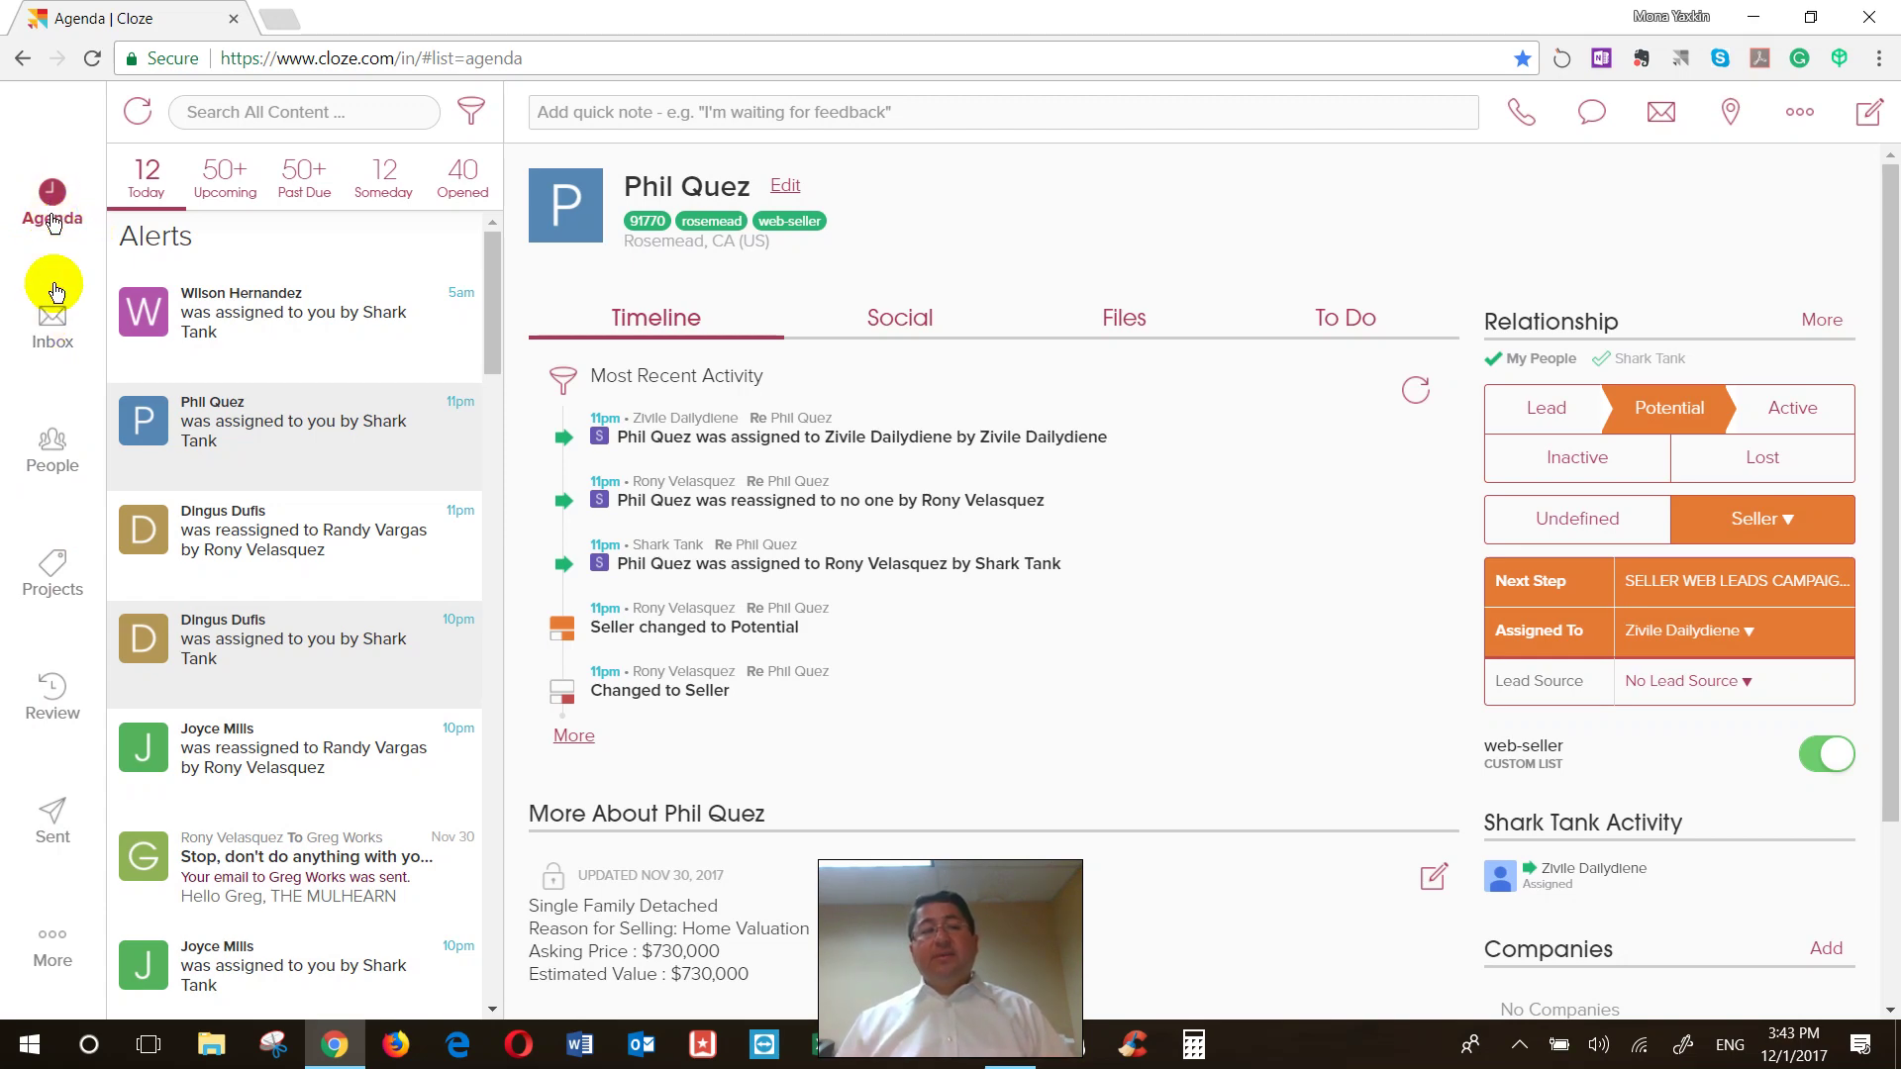
pyautogui.click(38, 465)
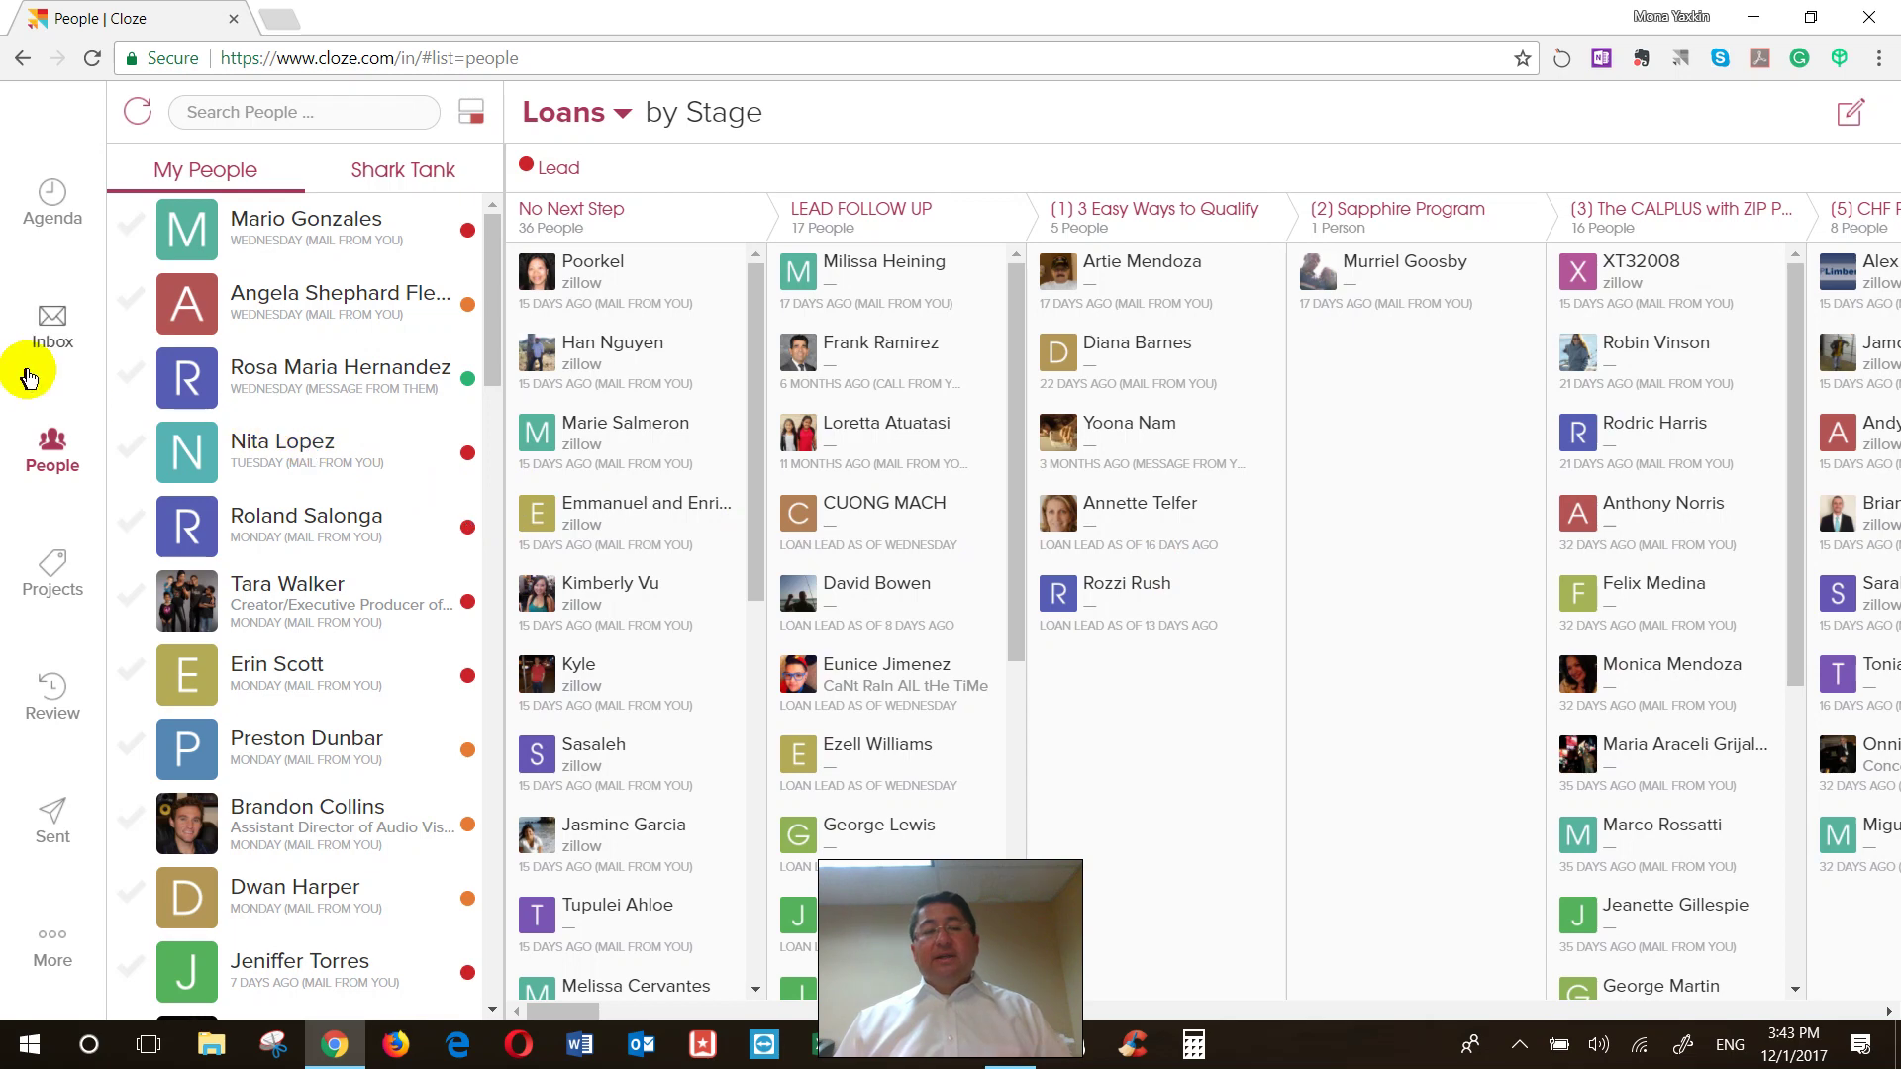
pyautogui.click(63, 205)
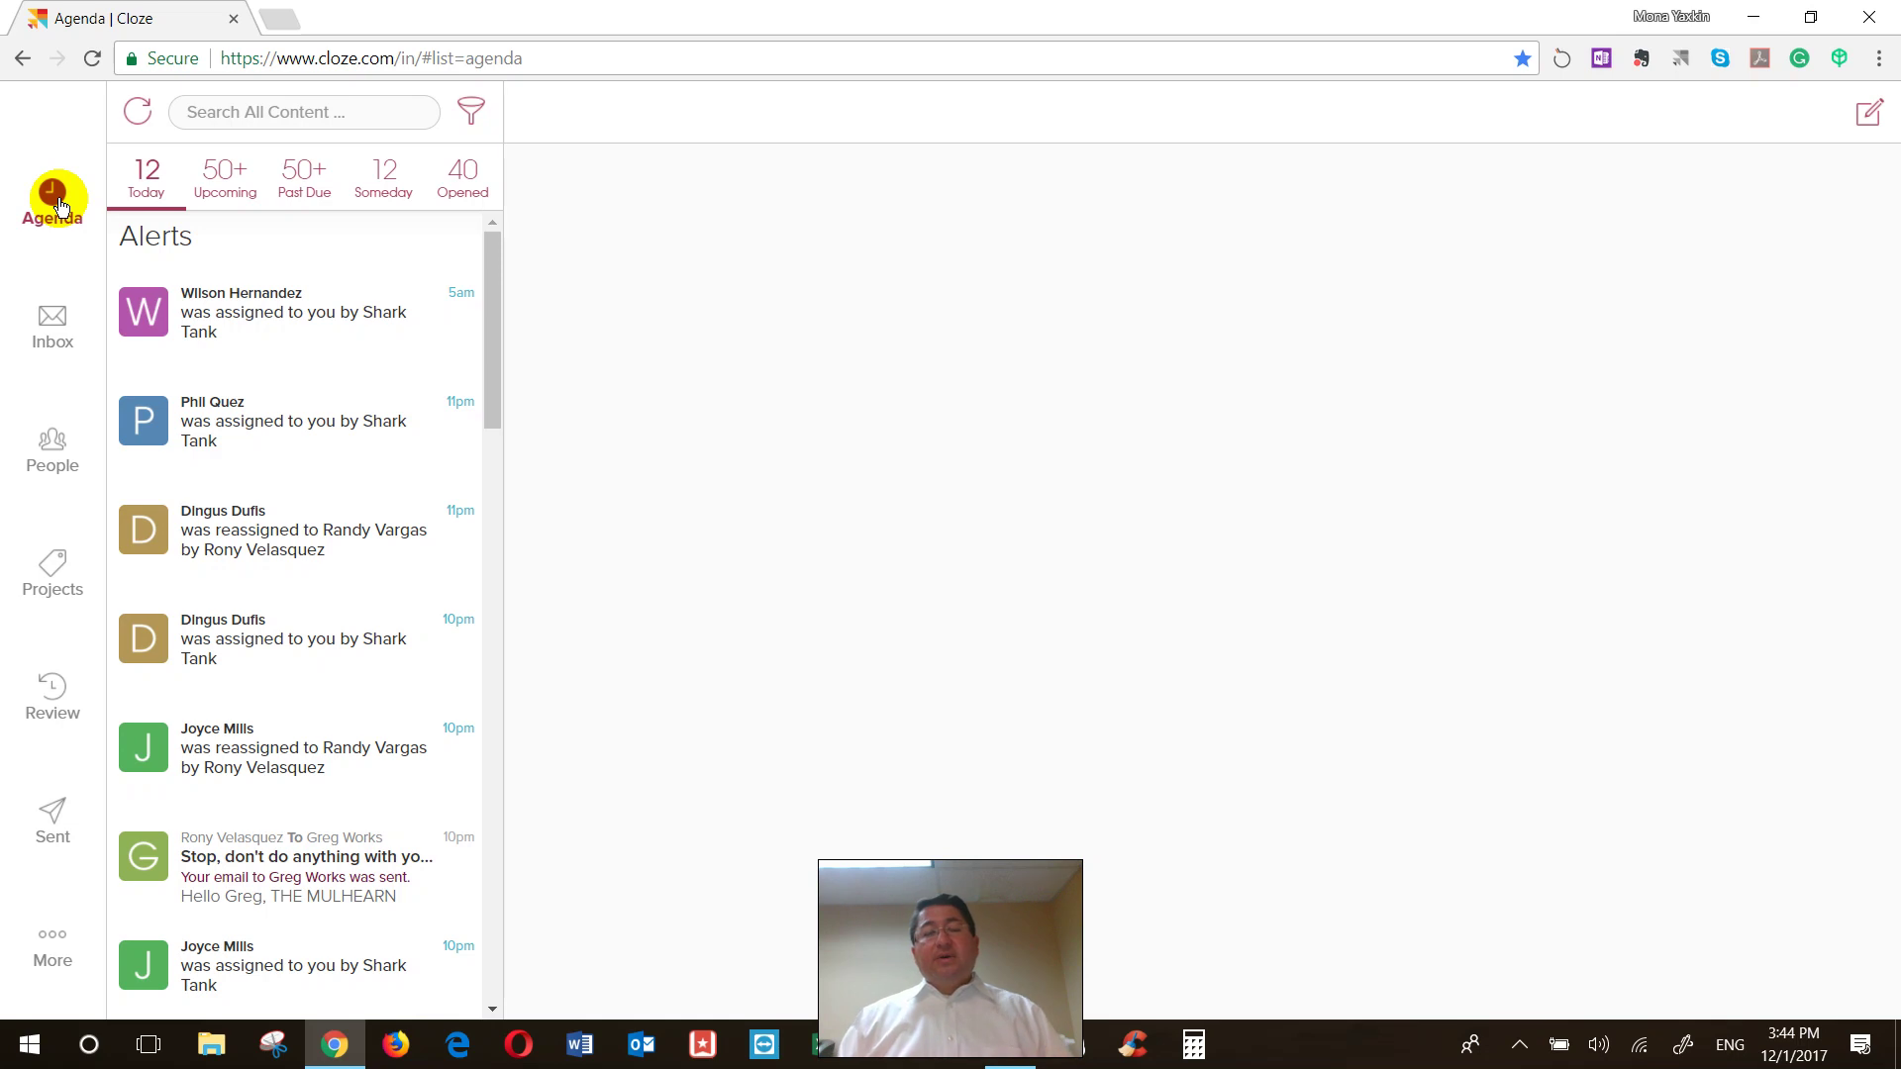
# View the lead records behind the two newest assignment alerts and check the second lead's additional relationship options
pyautogui.click(225, 312)
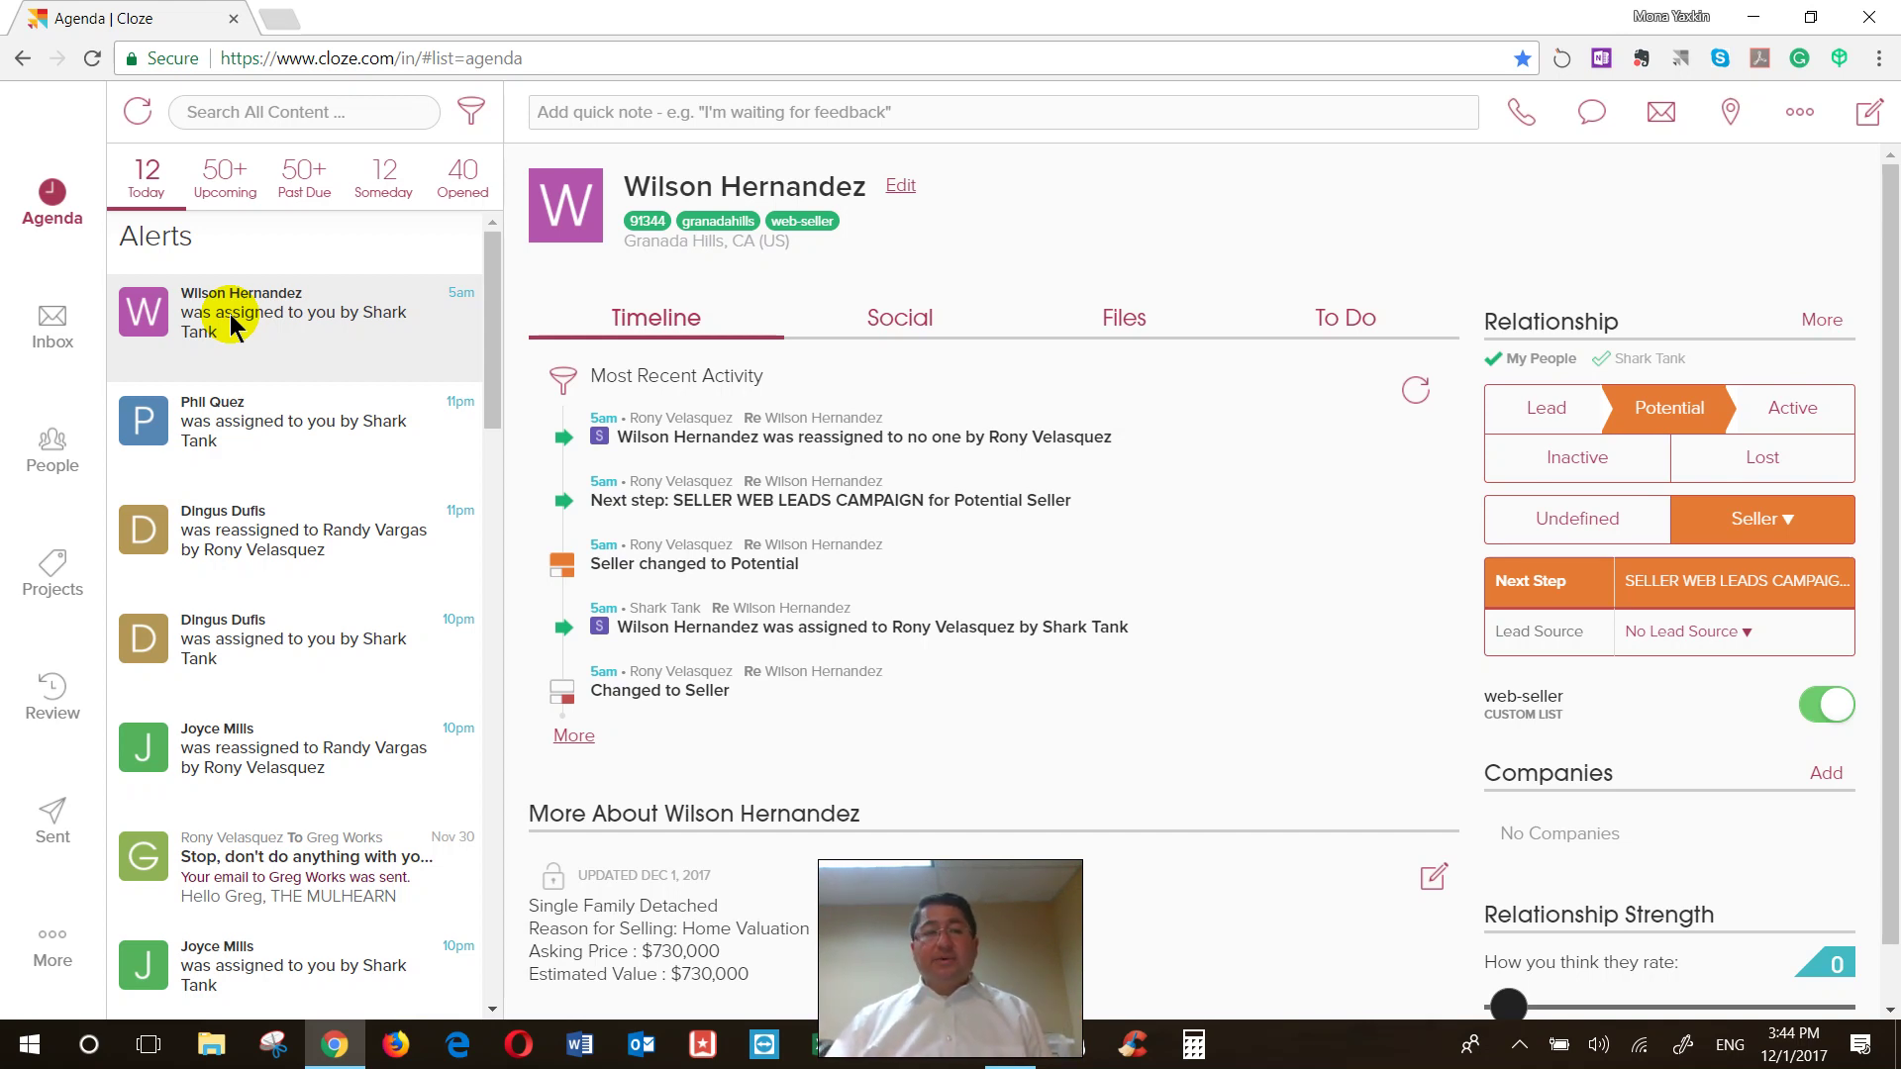
pyautogui.click(255, 421)
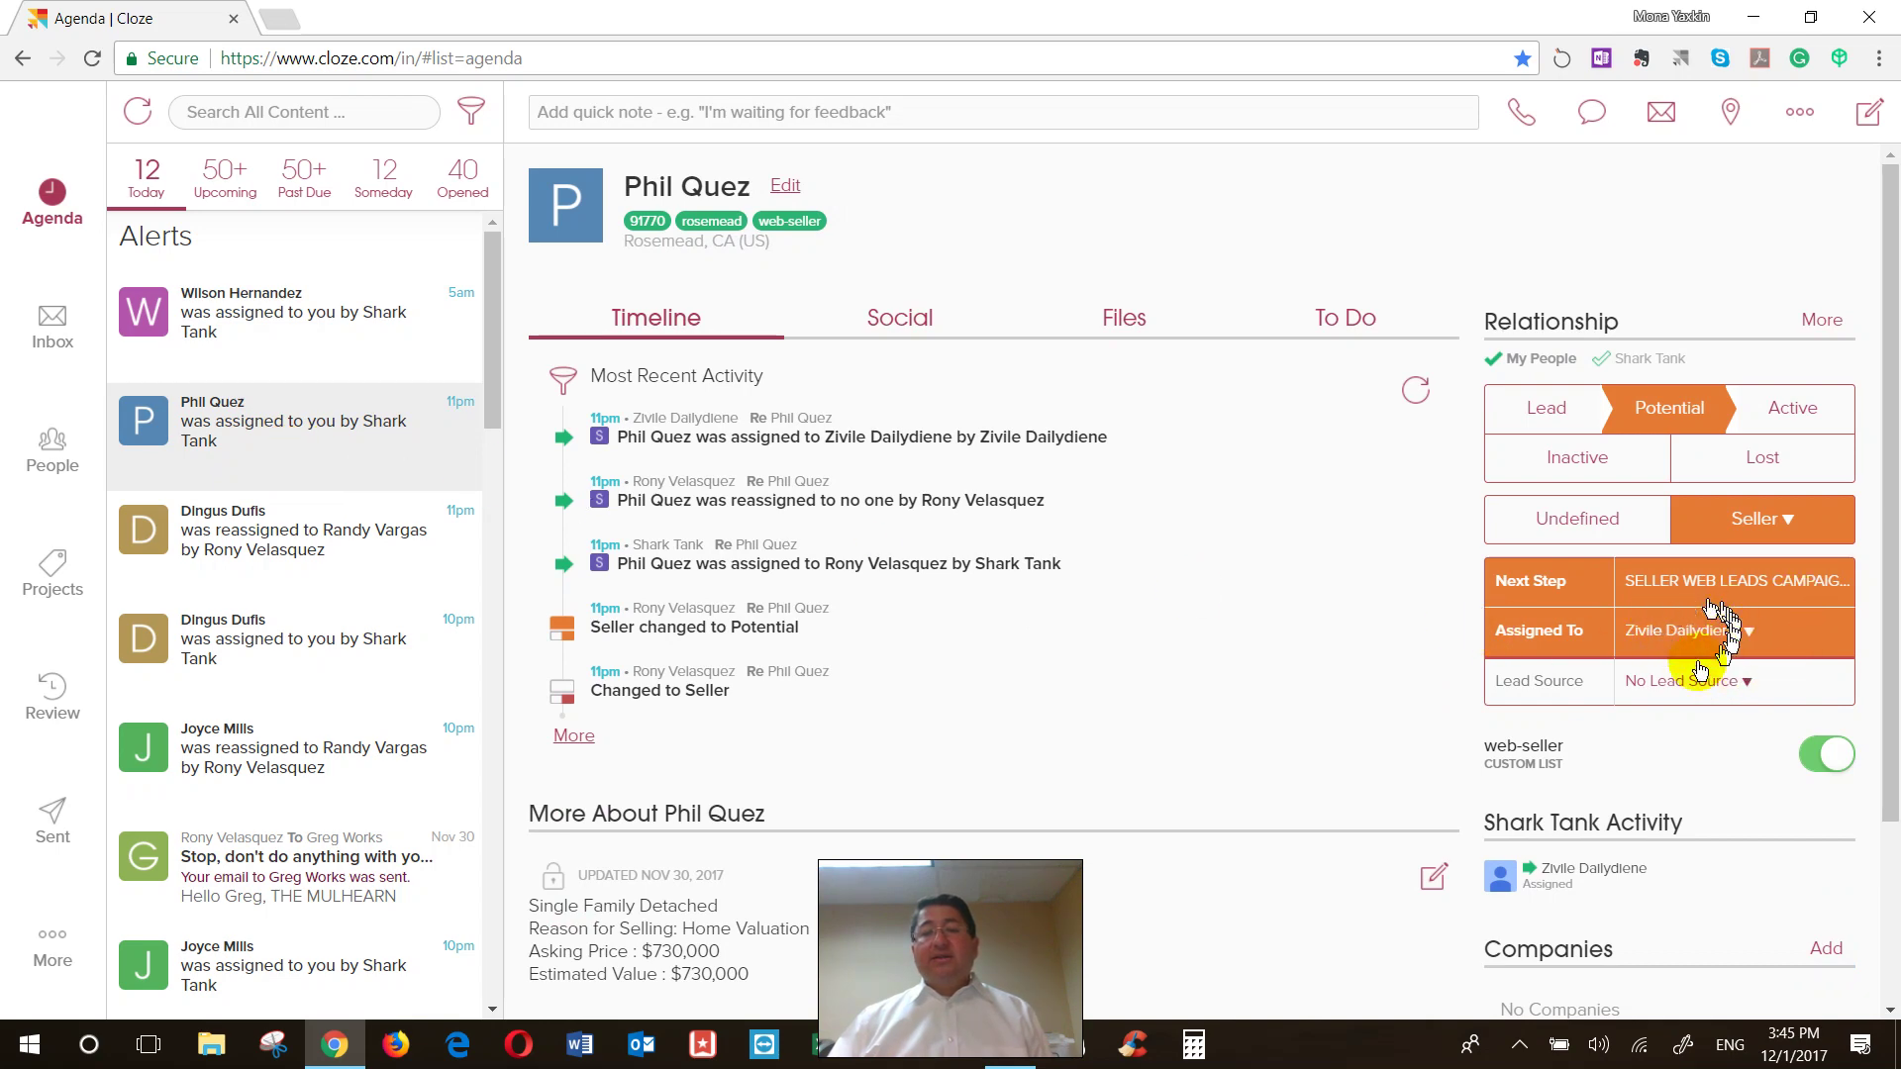
pyautogui.click(1818, 316)
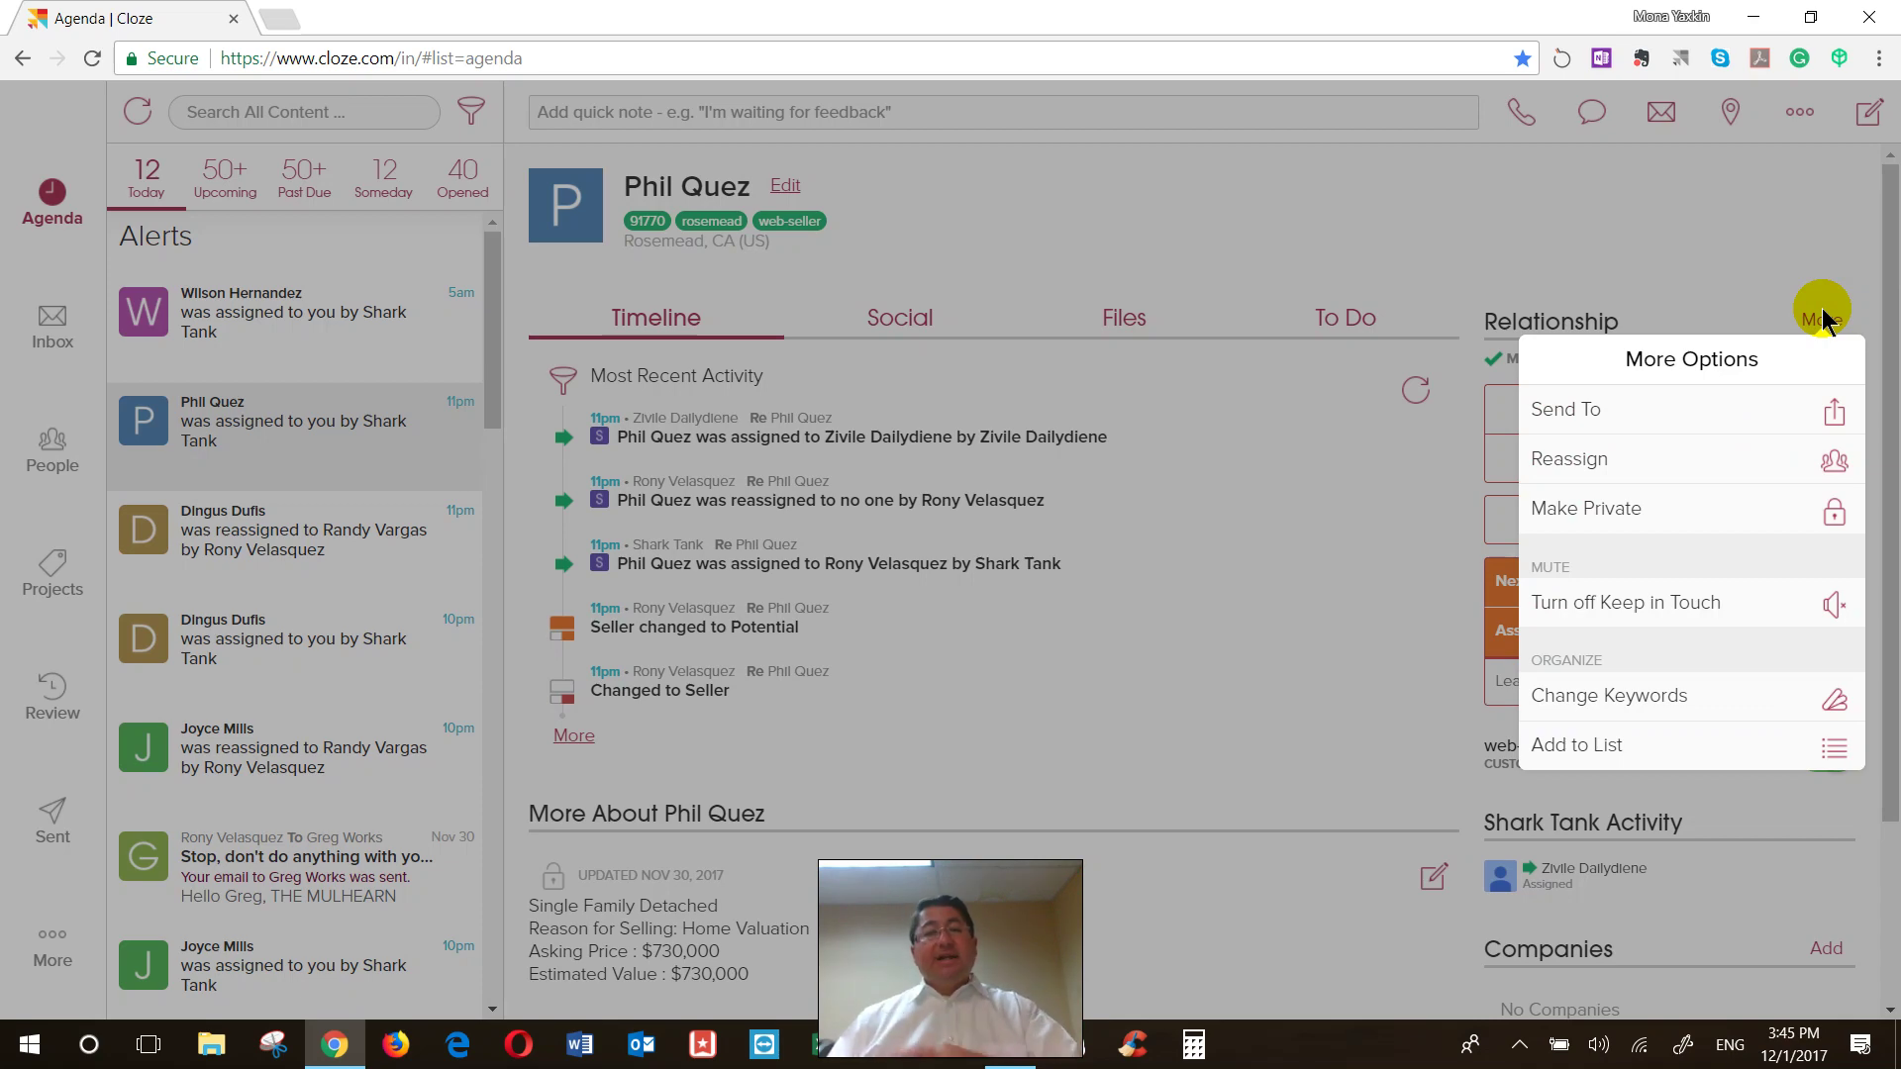
pyautogui.click(1218, 260)
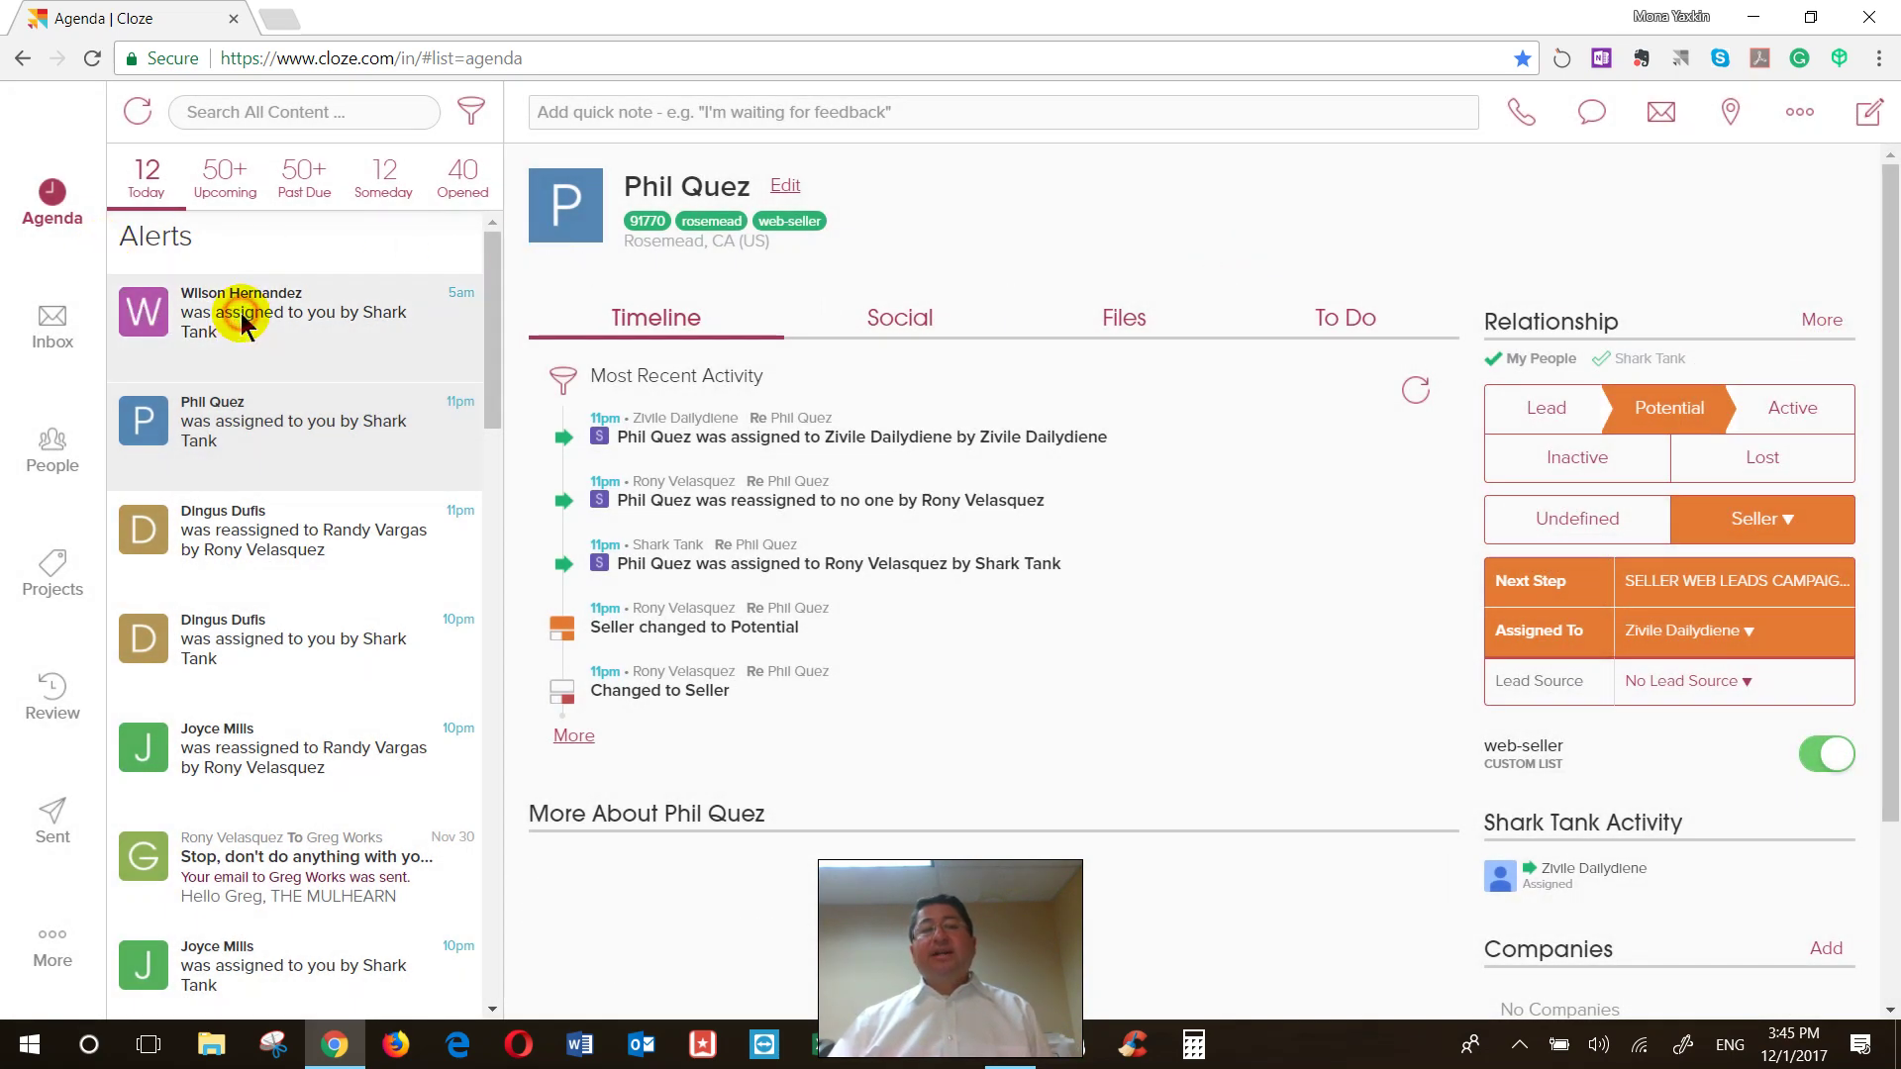
# Open the lead from the newest assignment alert and examine the reason for selling and asking price in its details
pyautogui.click(243, 322)
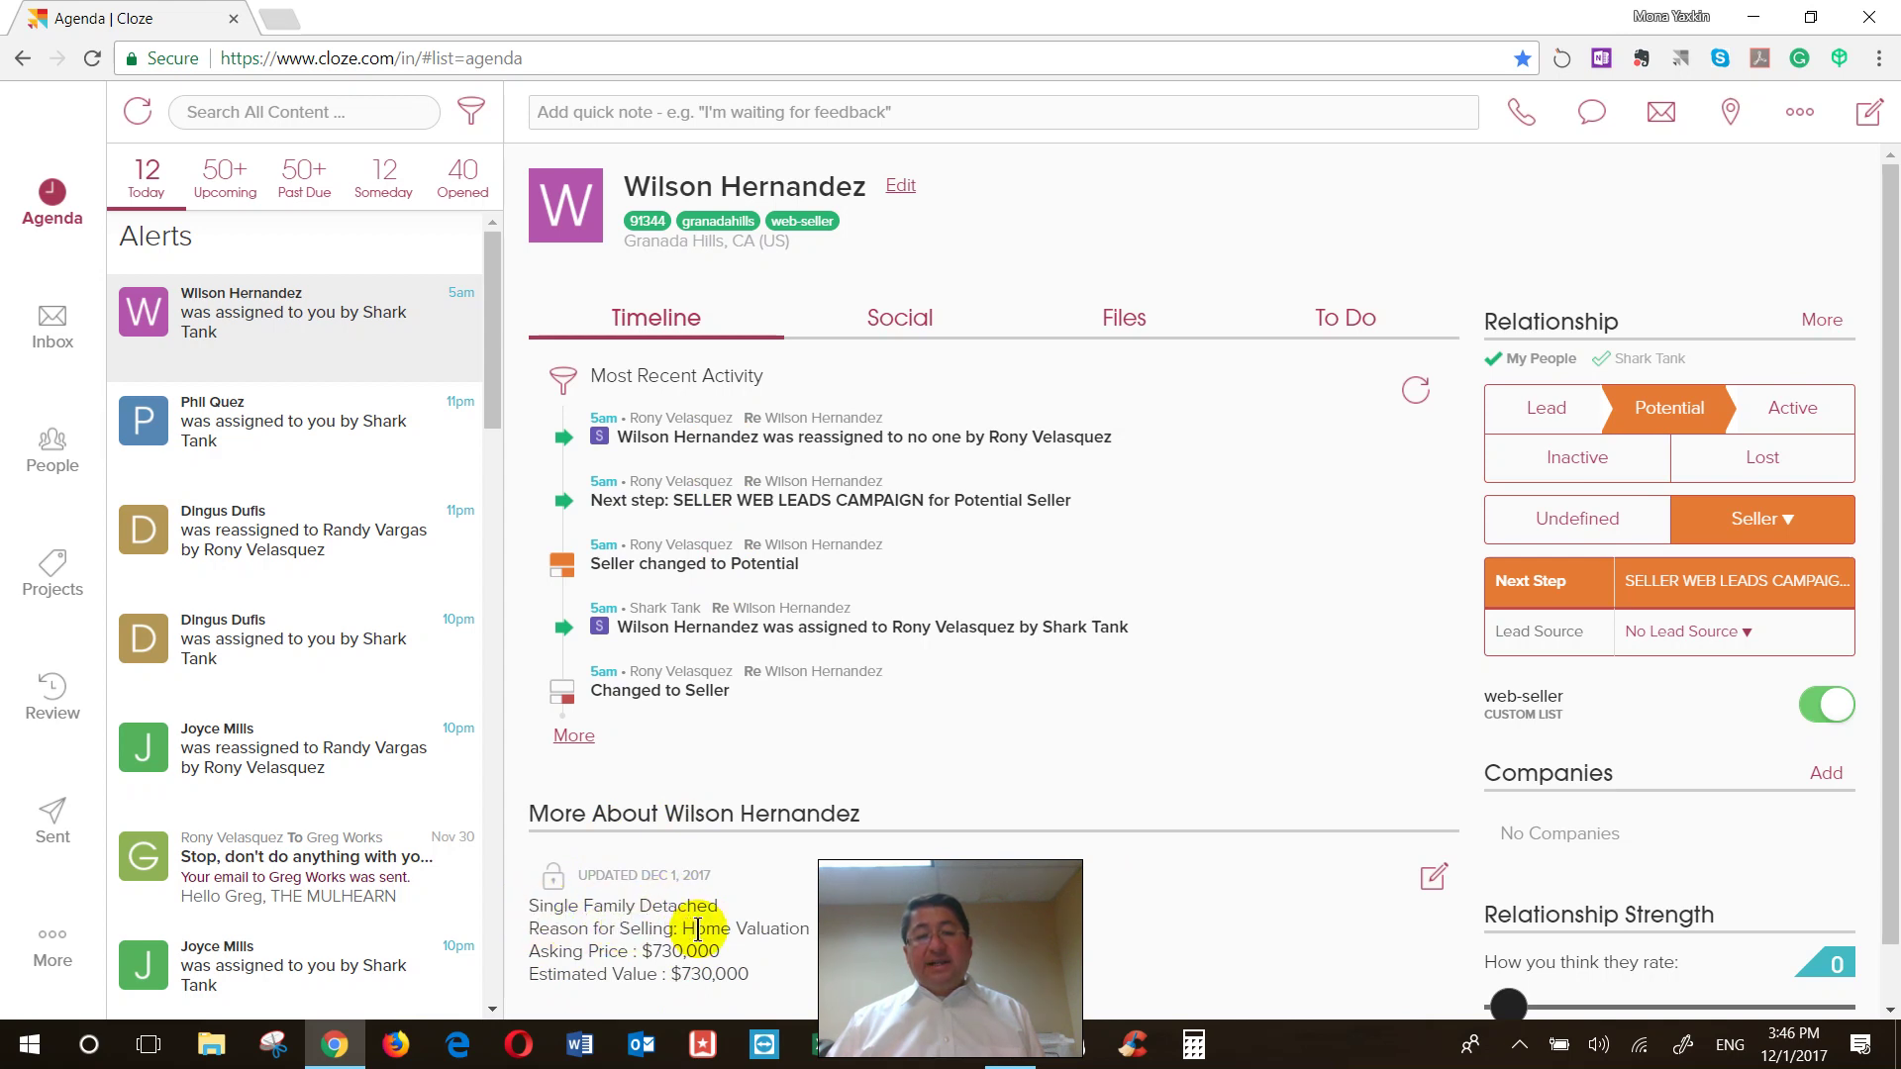
pyautogui.moveTo(695, 929); pyautogui.dragTo(808, 929)
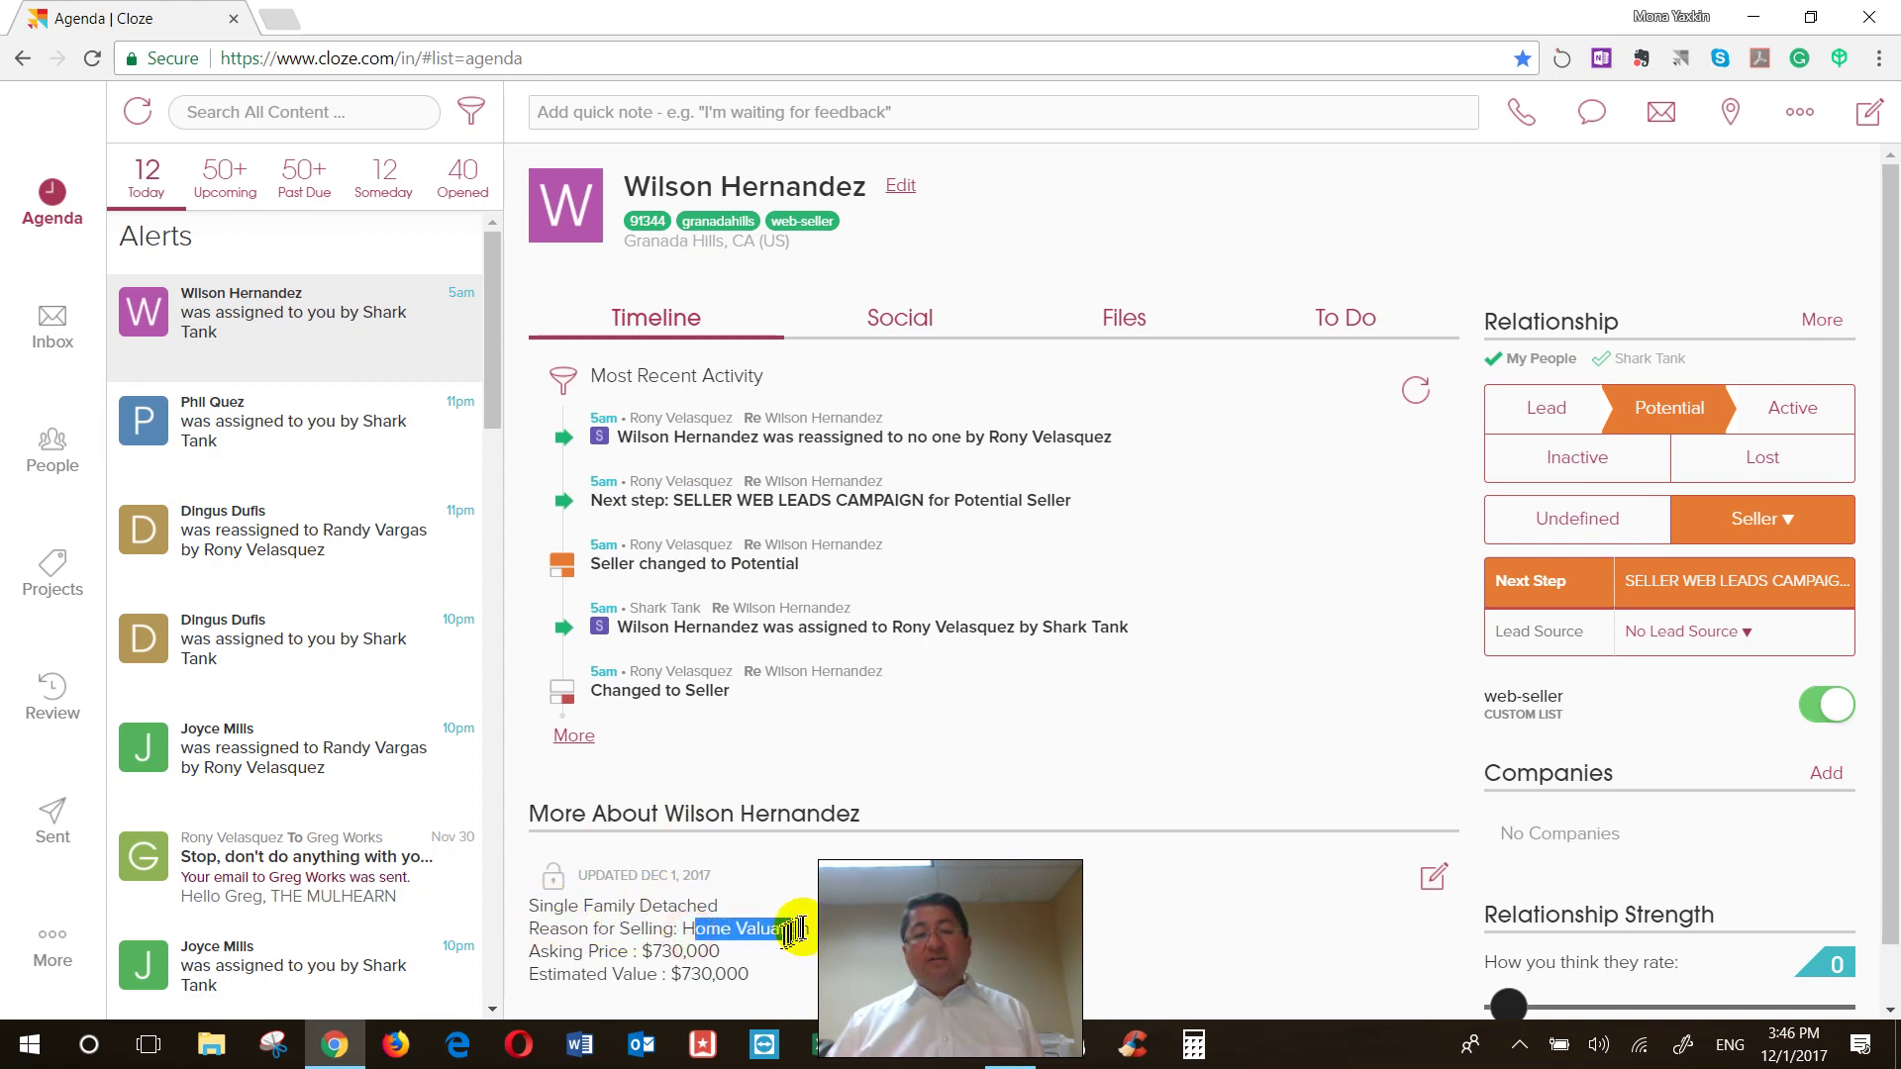
pyautogui.click(683, 925)
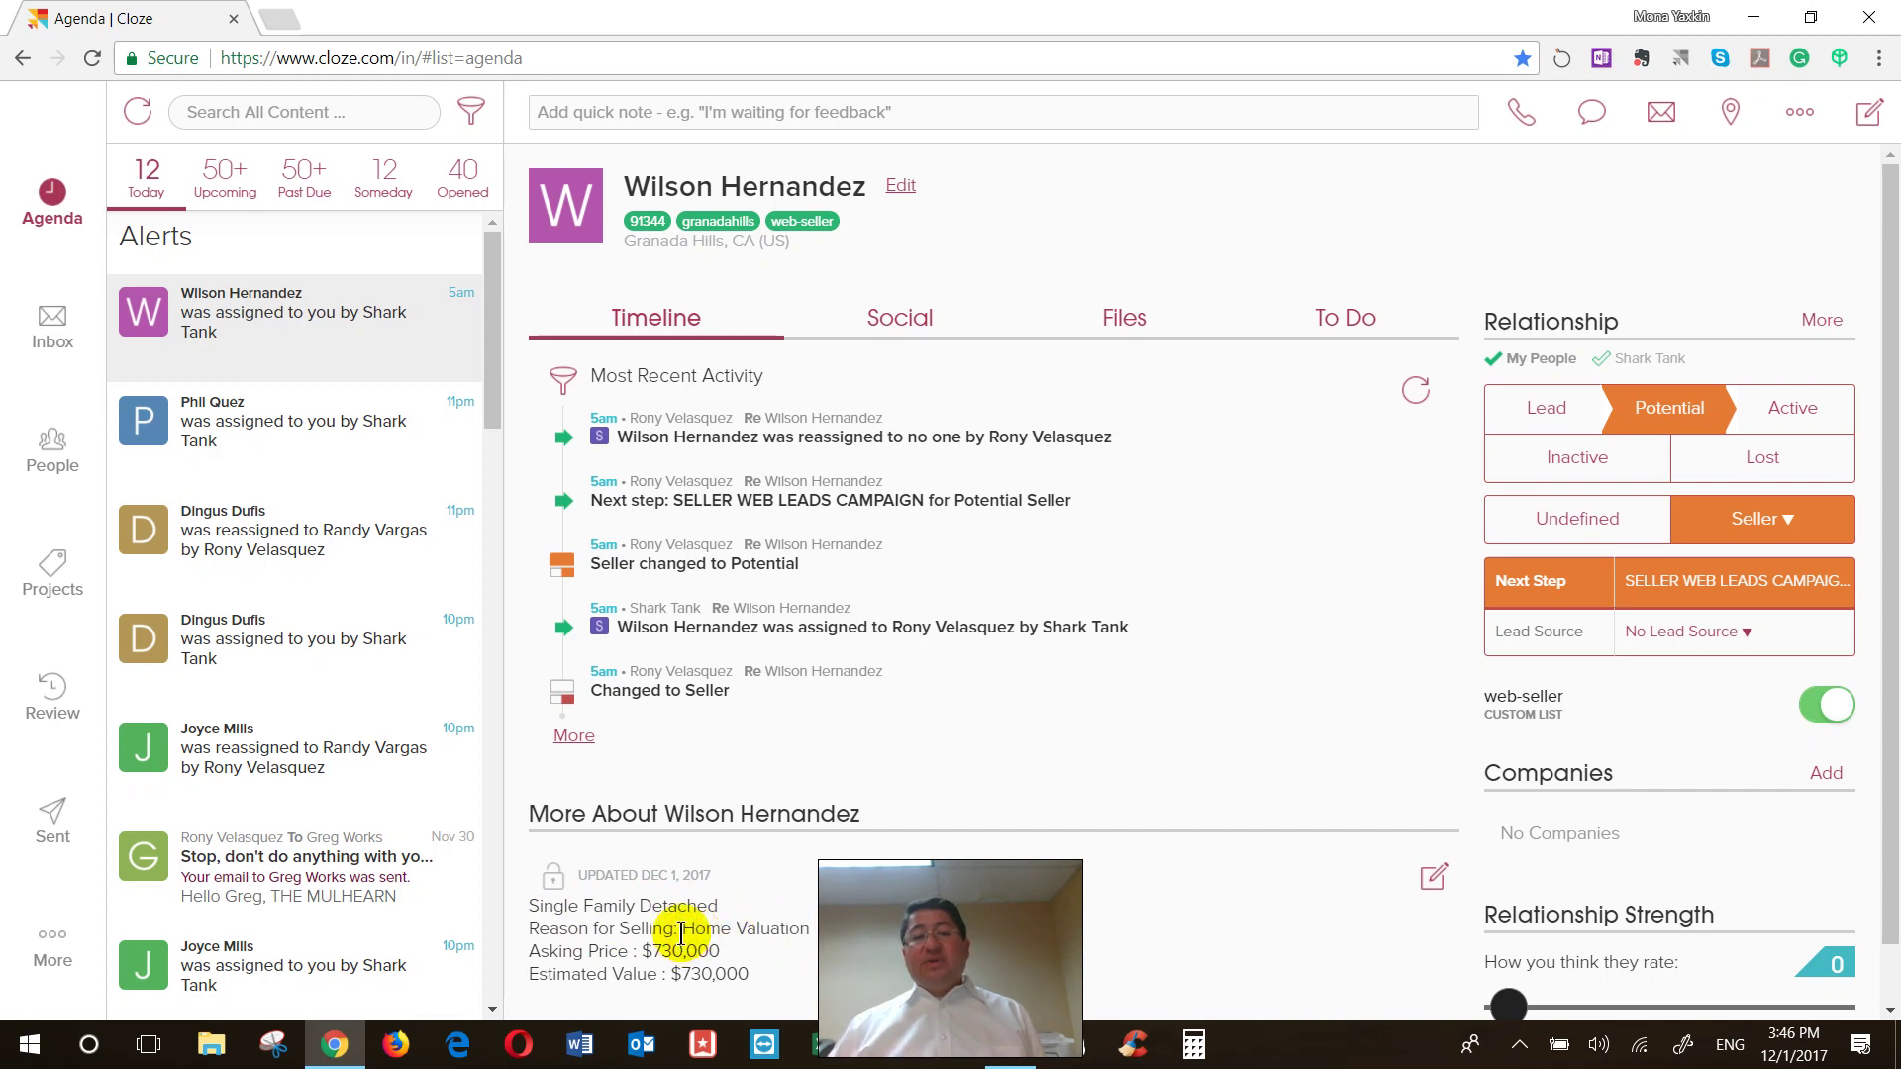
pyautogui.moveTo(681, 931); pyautogui.dragTo(721, 906)
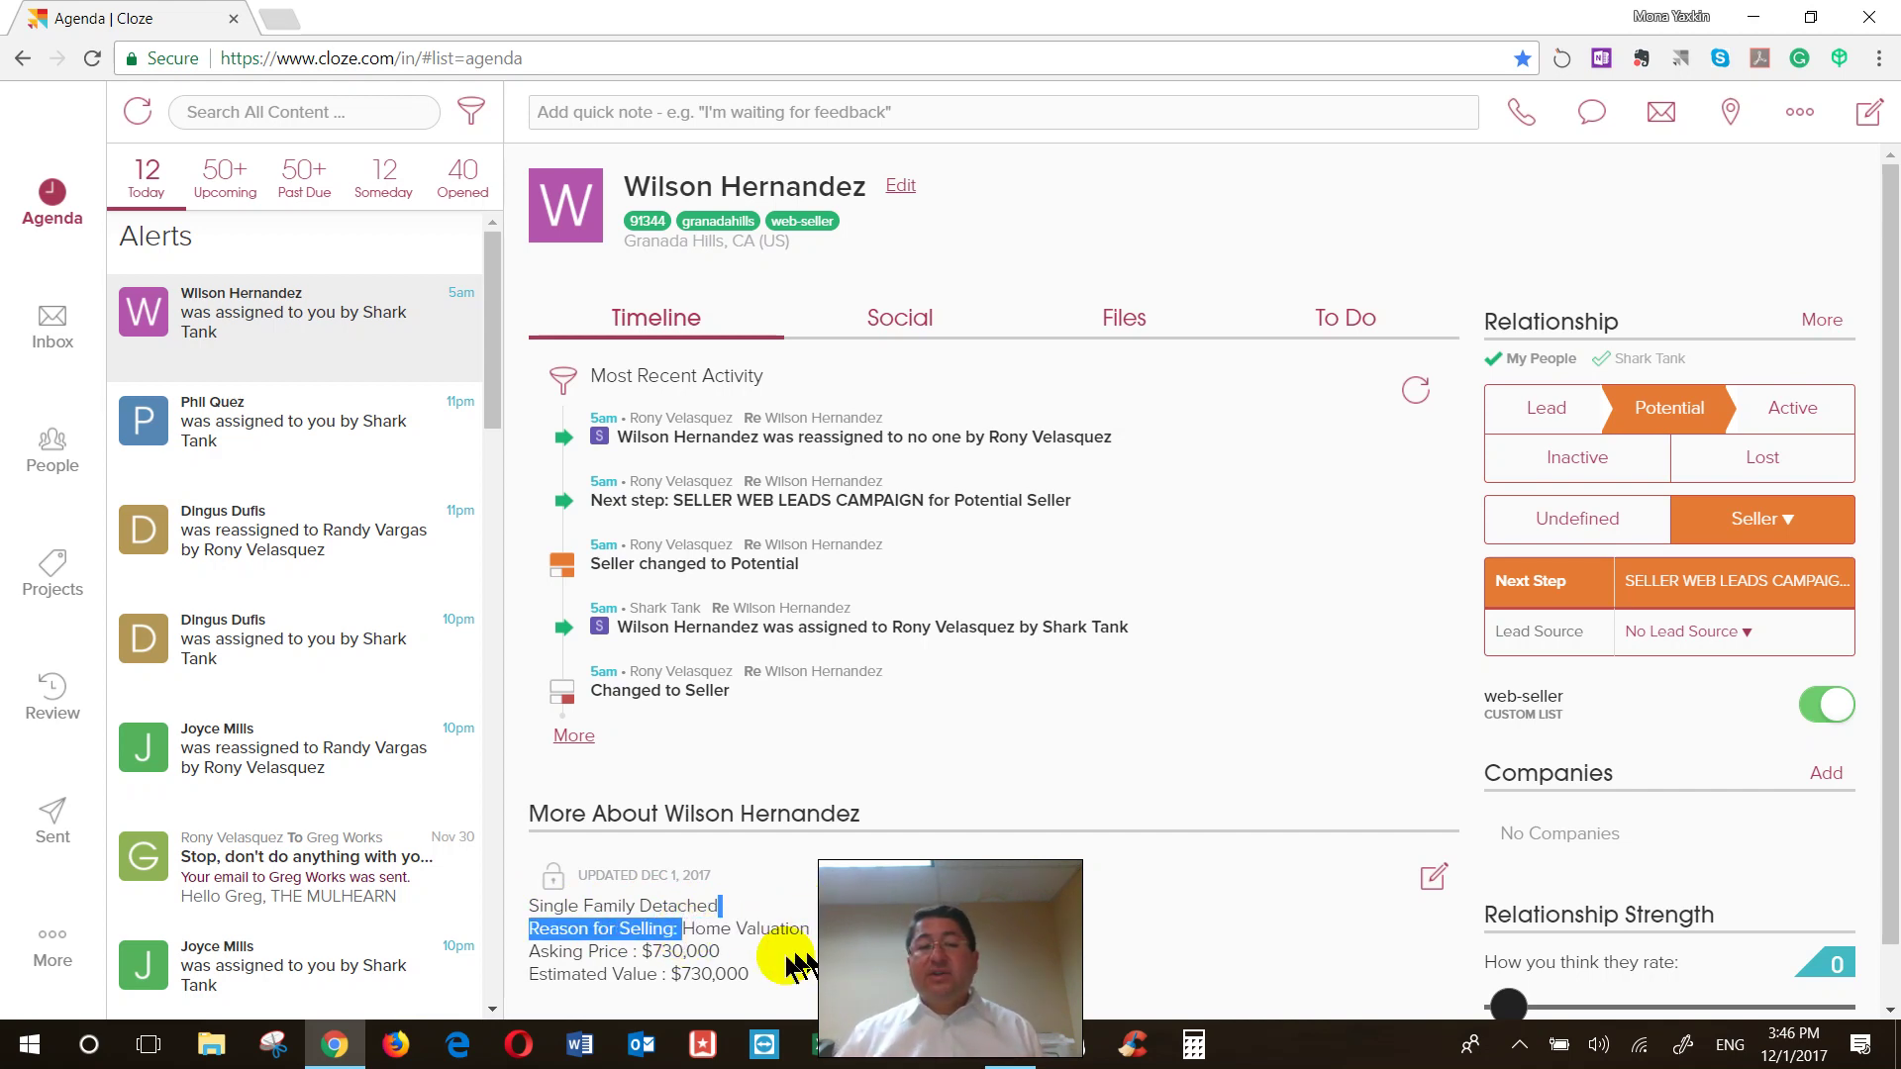
pyautogui.click(777, 929)
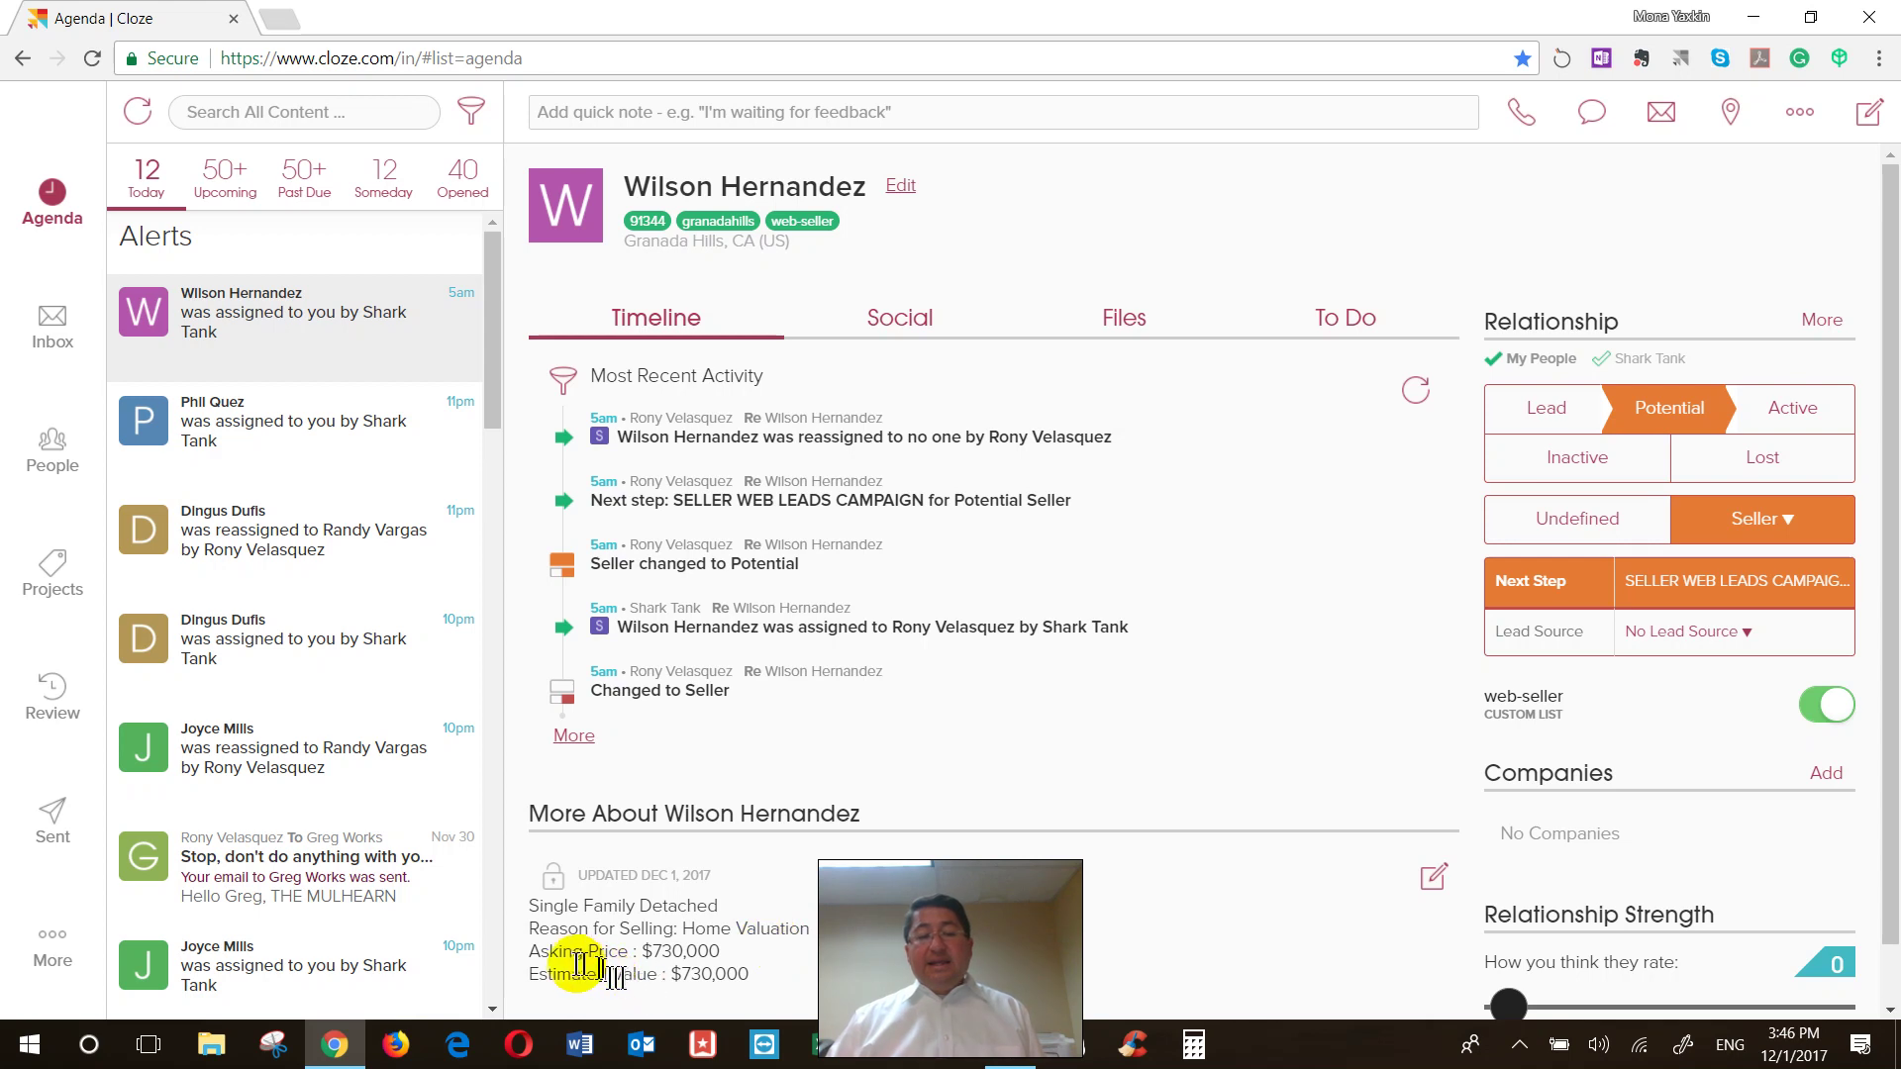
pyautogui.moveTo(530, 952); pyautogui.dragTo(725, 938)
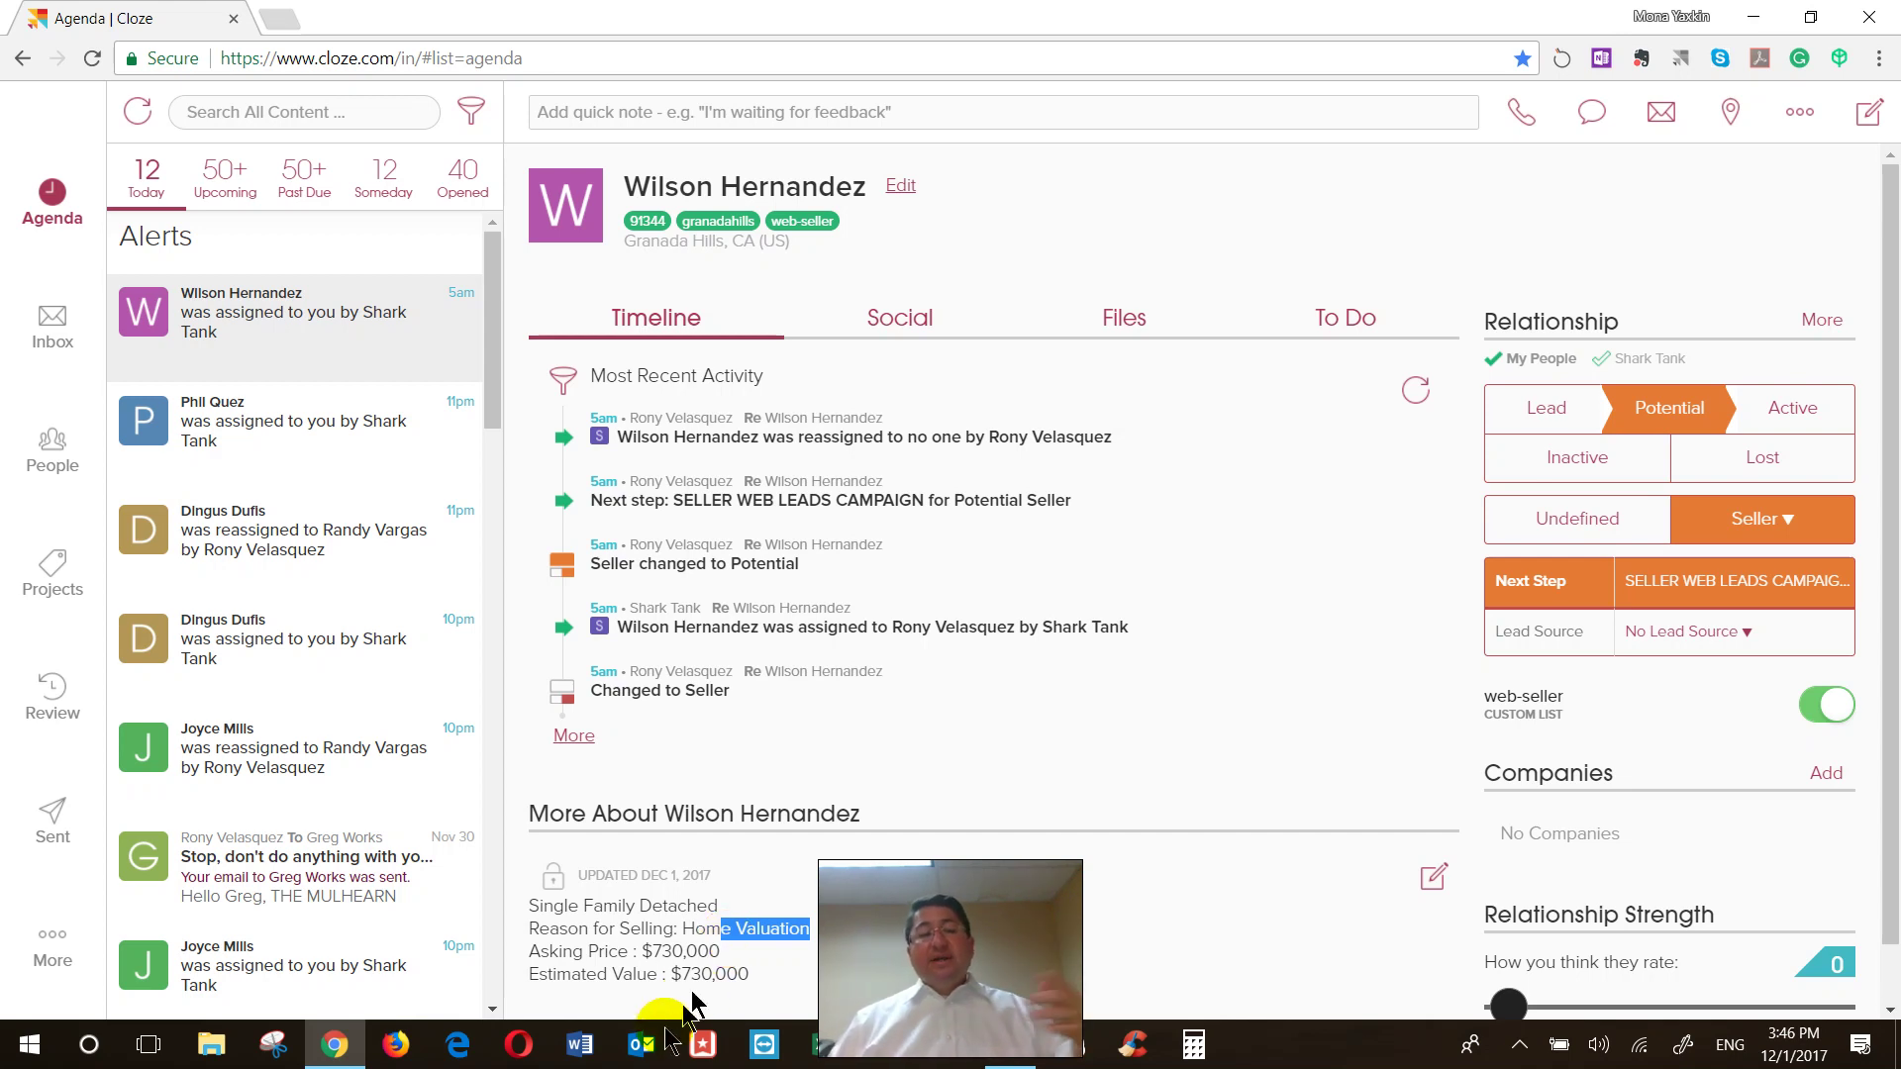
pyautogui.click(645, 950)
pyautogui.moveTo(662, 954); pyautogui.dragTo(732, 934)
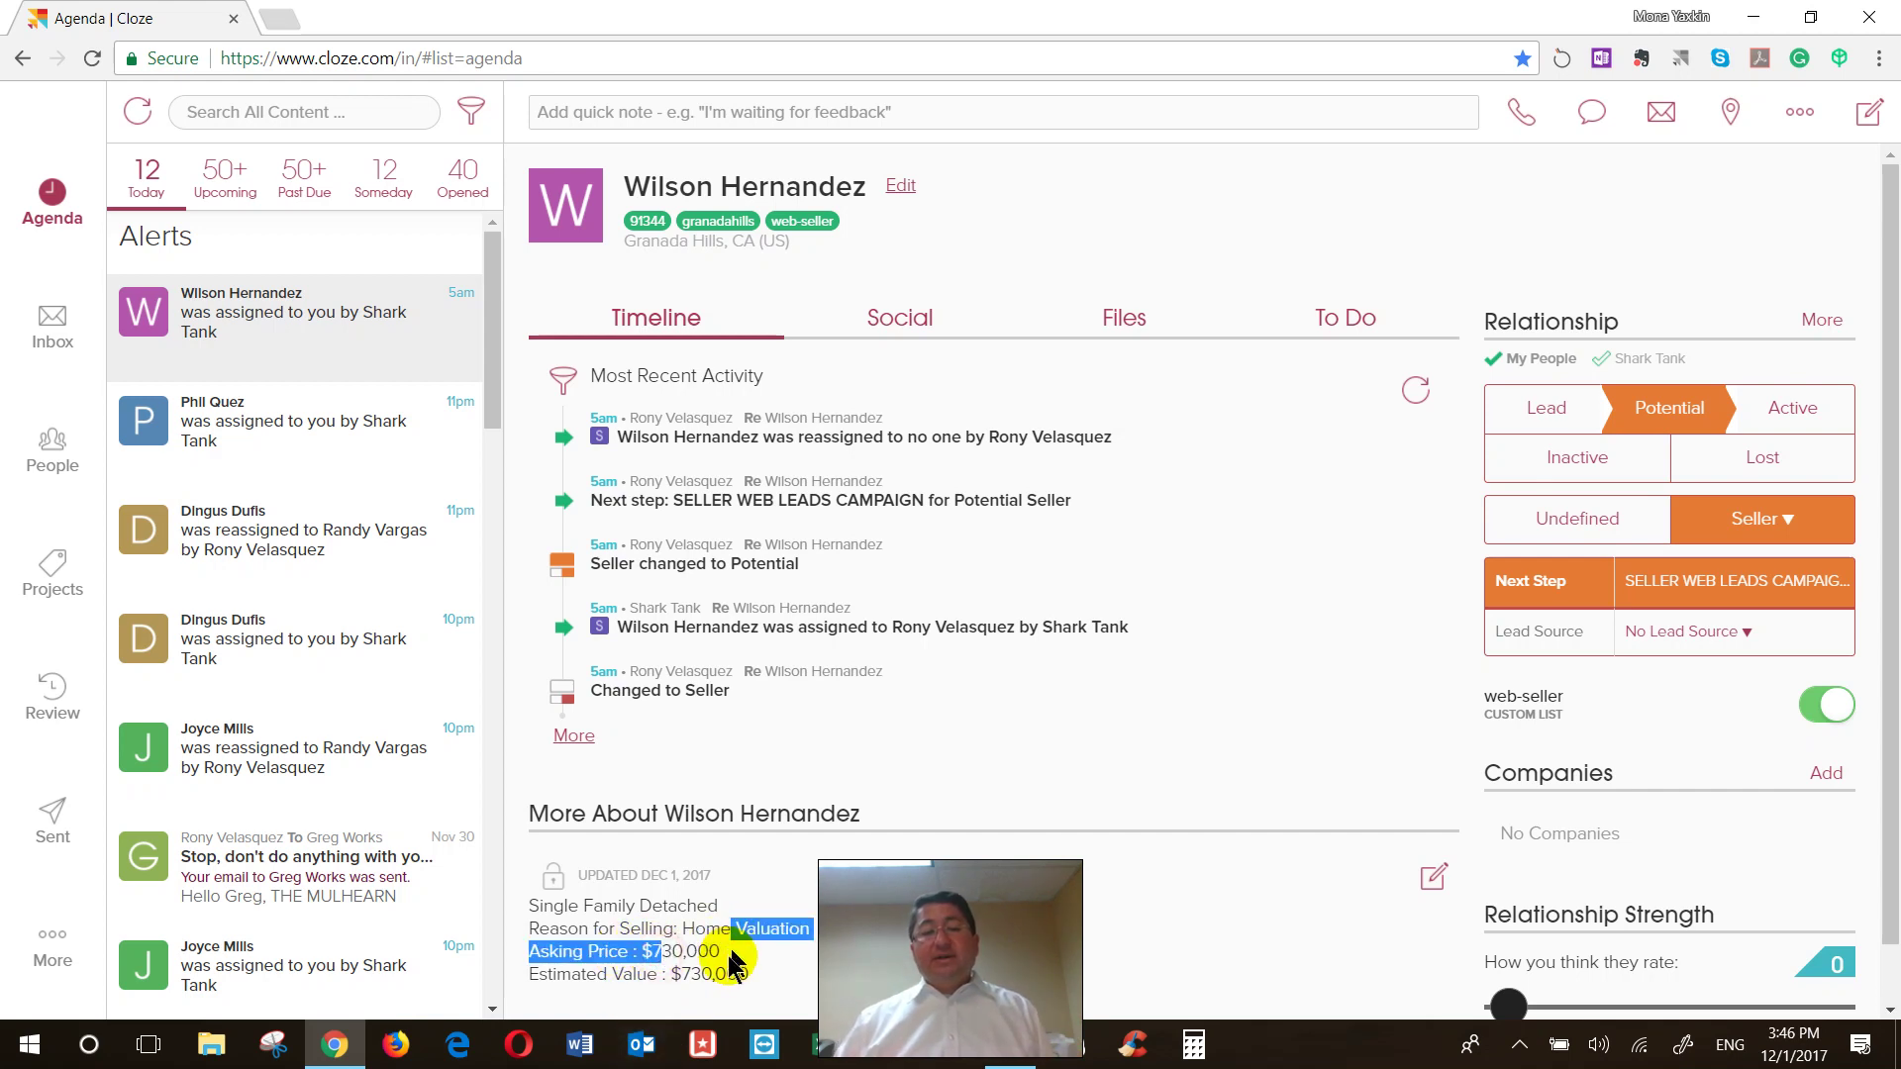
pyautogui.click(790, 931)
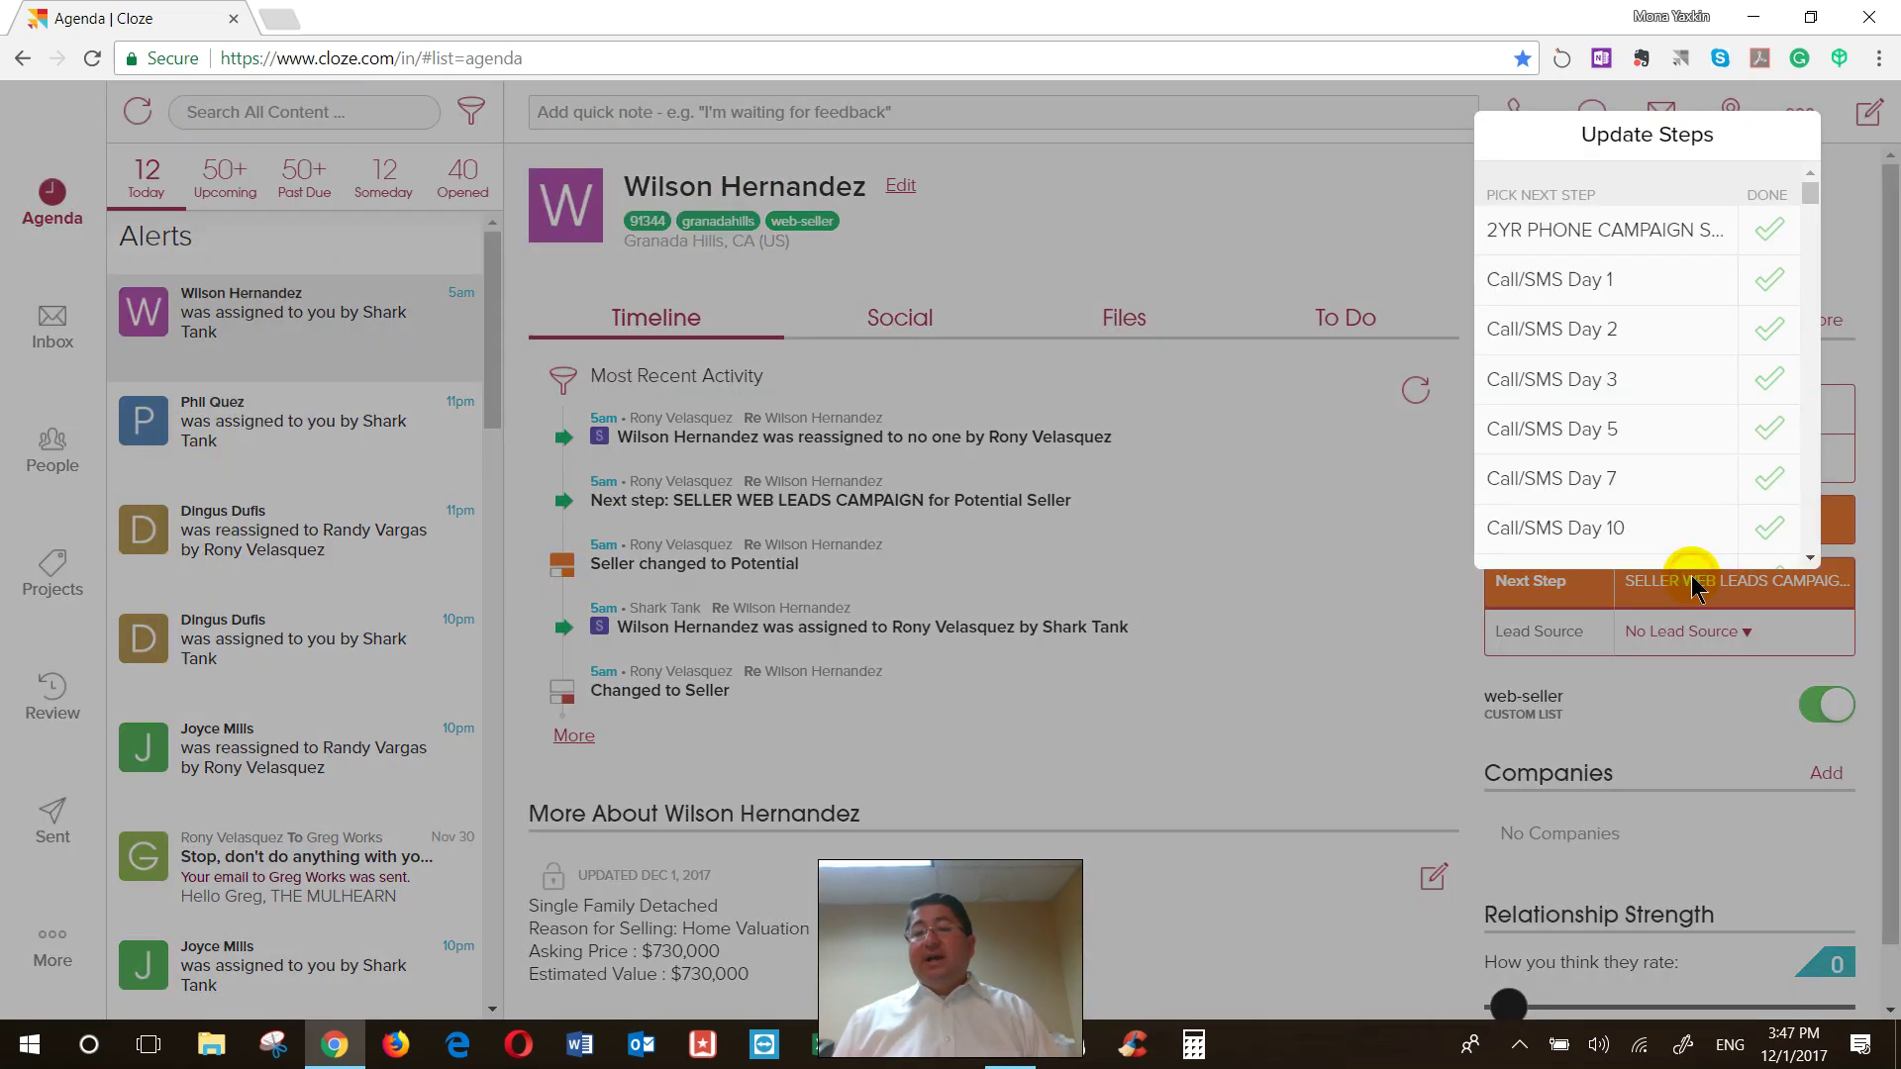
# Open the lead's next-step choices and examine all available campaigns and their steps through to the end of the list
pyautogui.click(1693, 583)
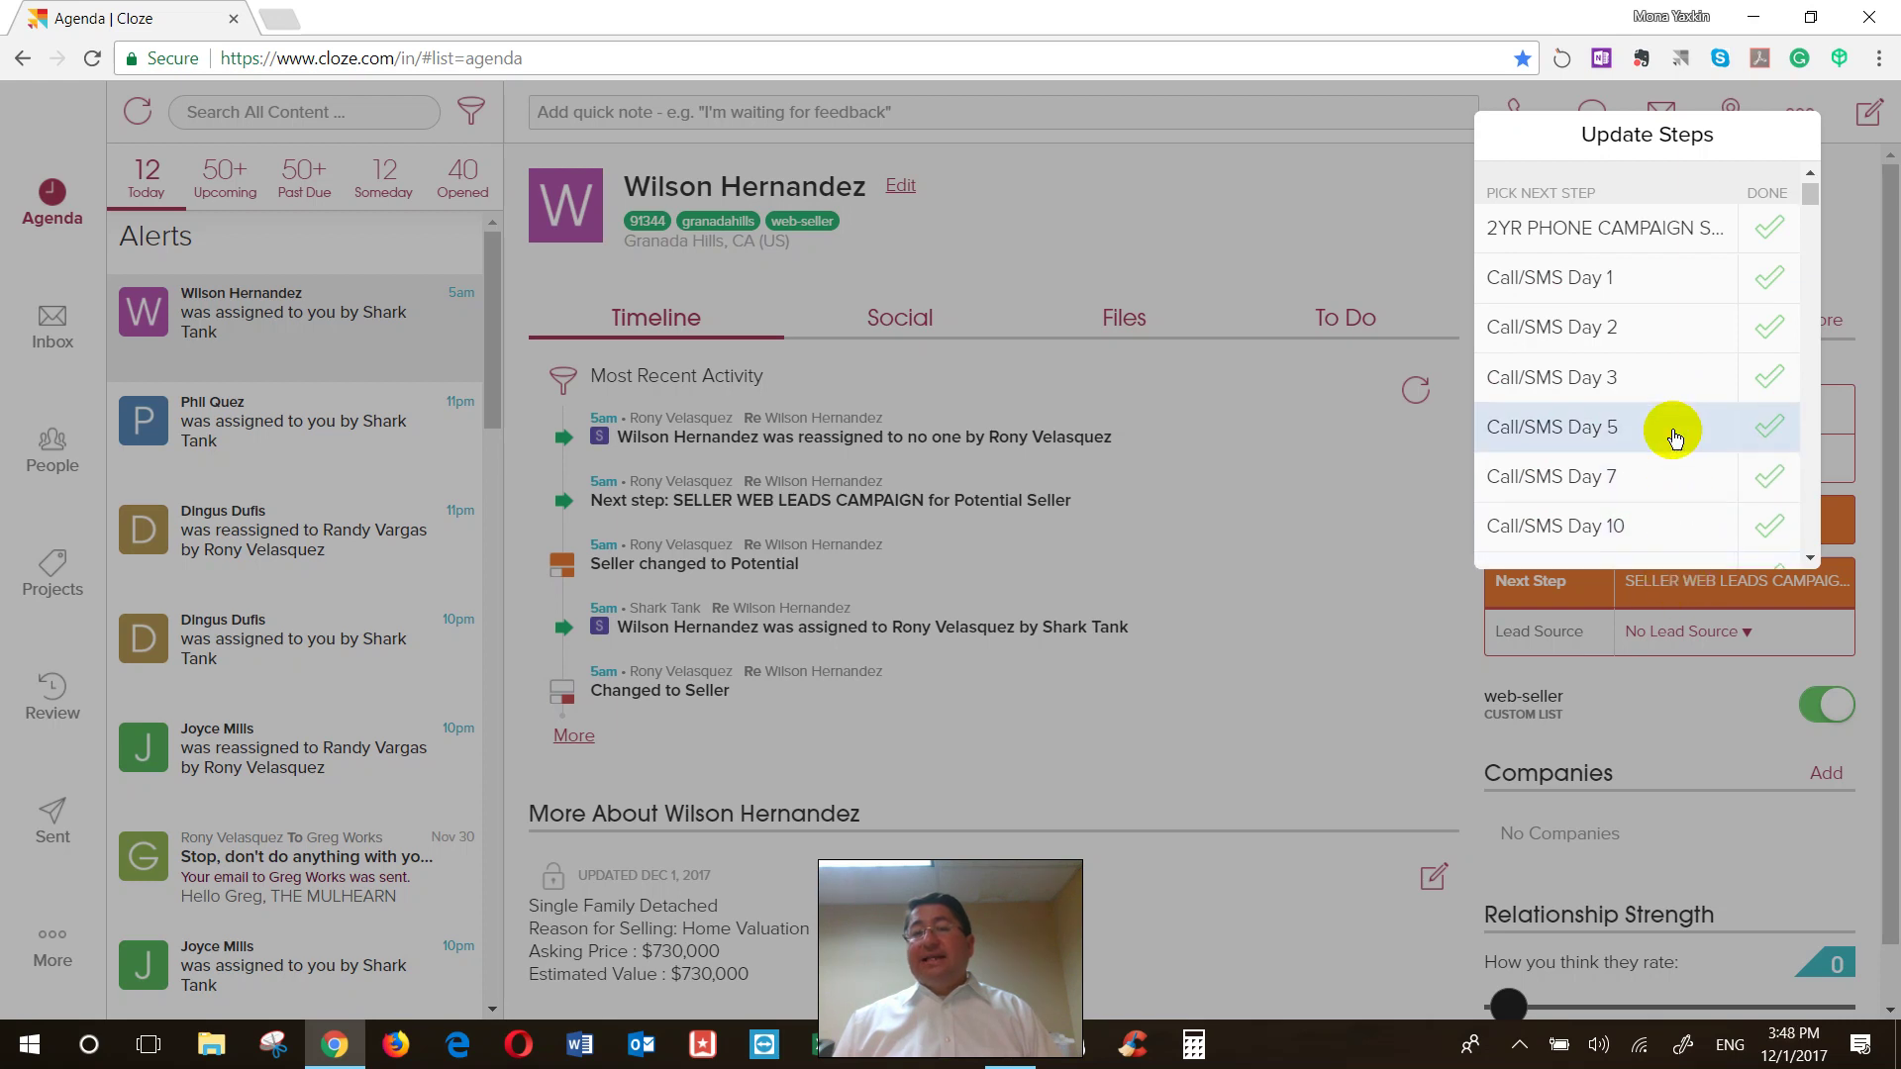
pyautogui.scroll(-5, 1673, 436)
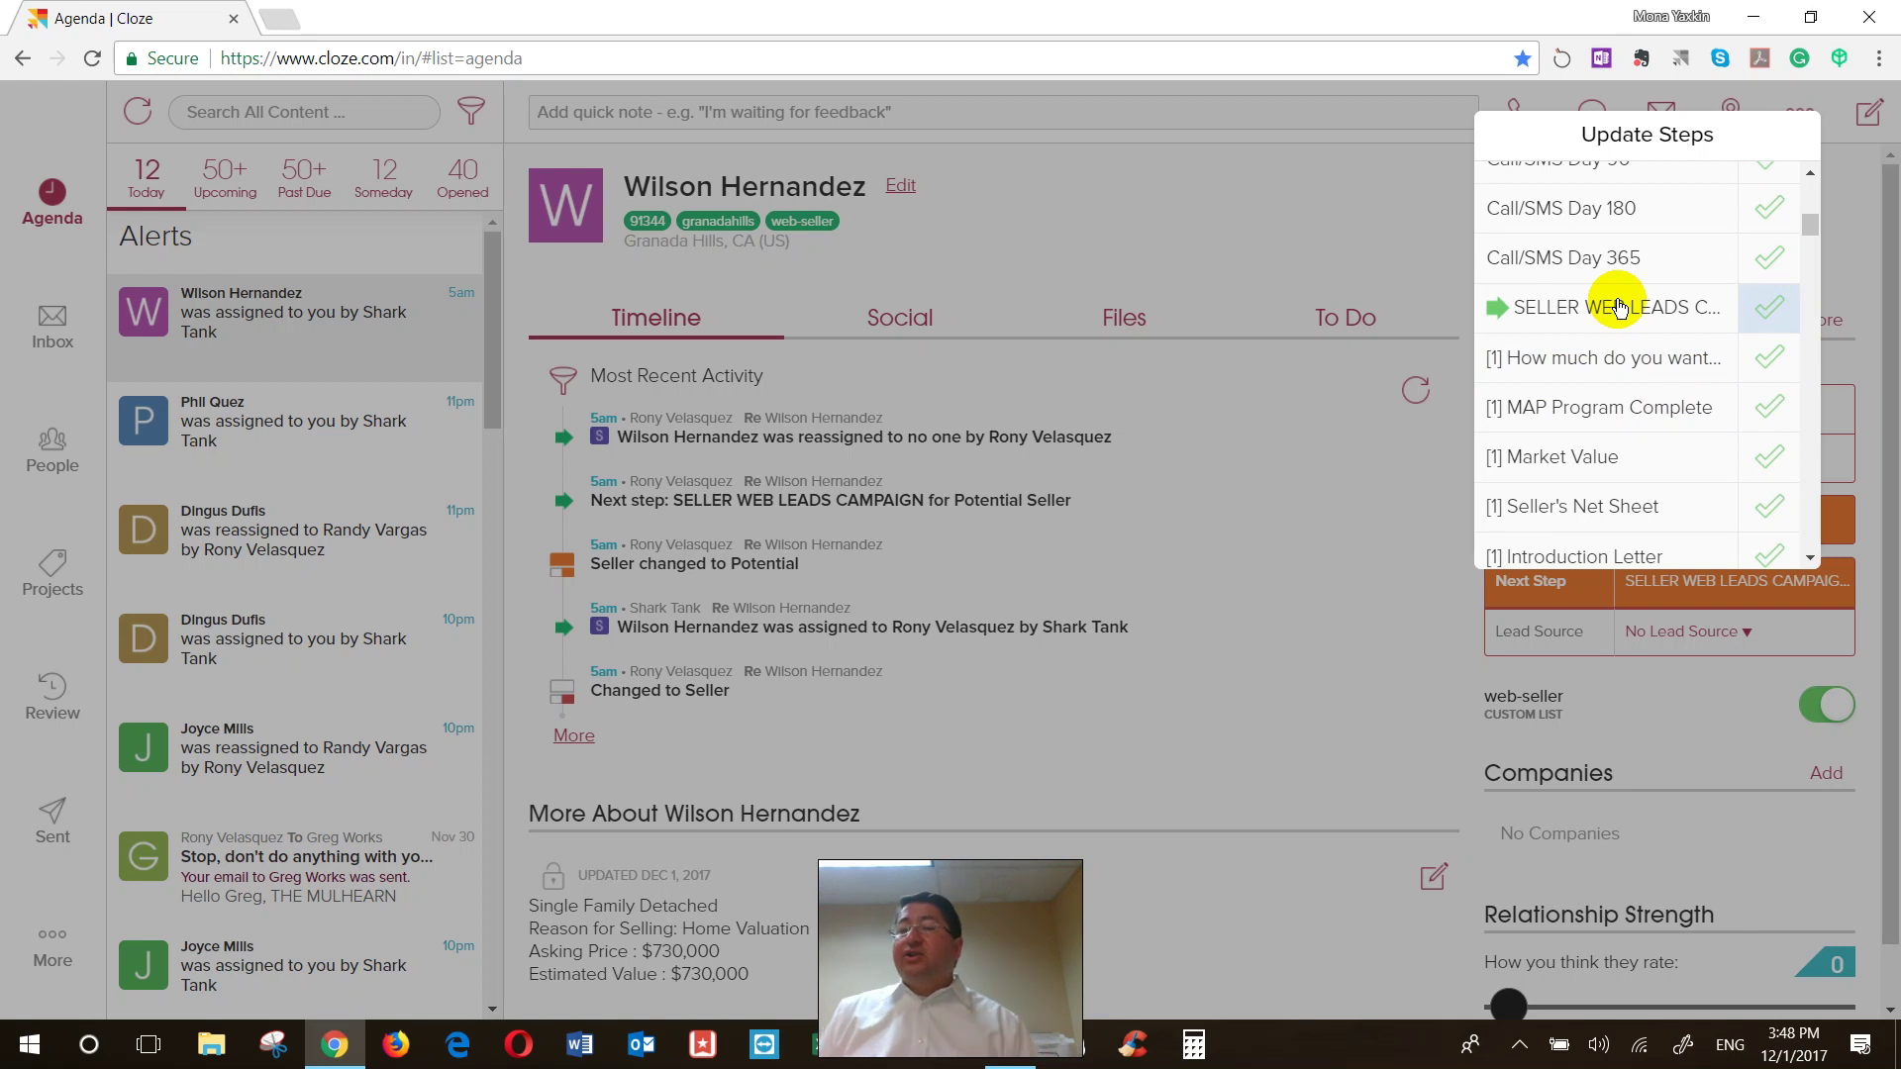
pyautogui.scroll(-6, 1620, 308)
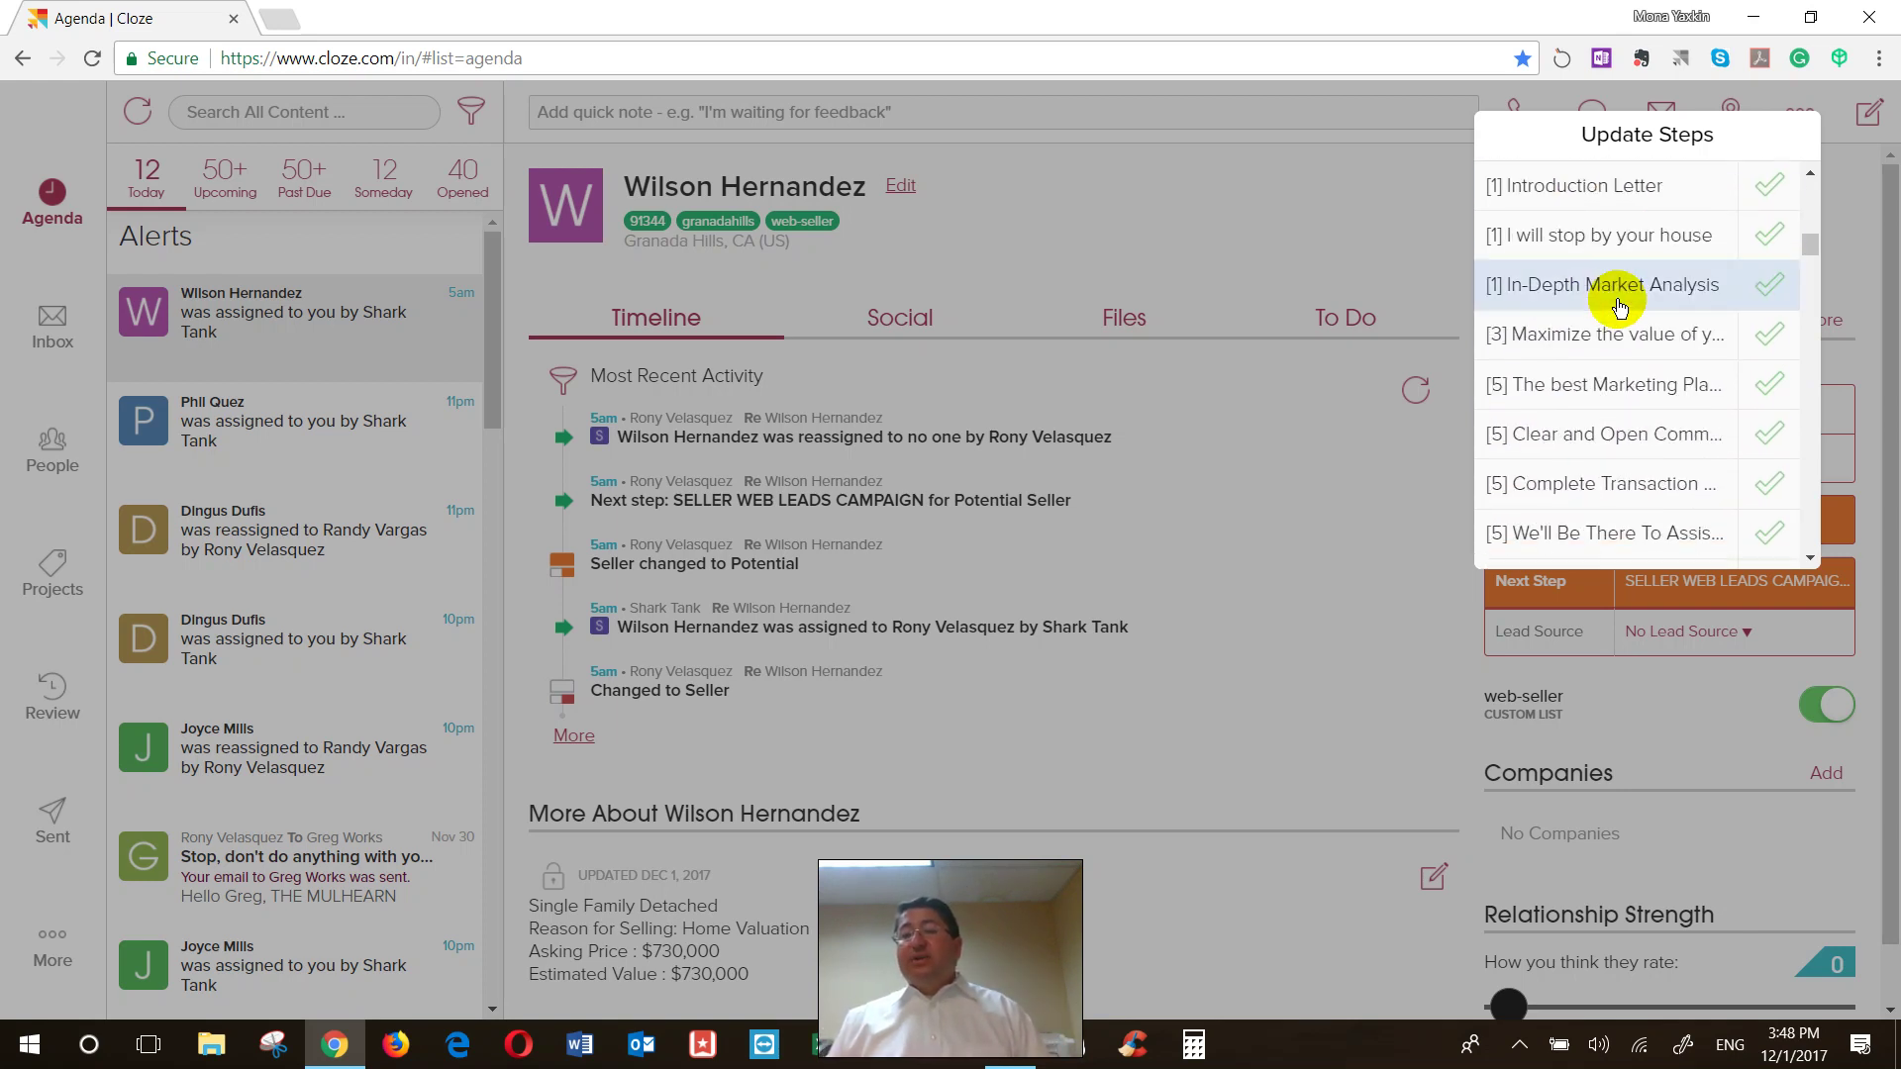
pyautogui.scroll(-1, 1620, 308)
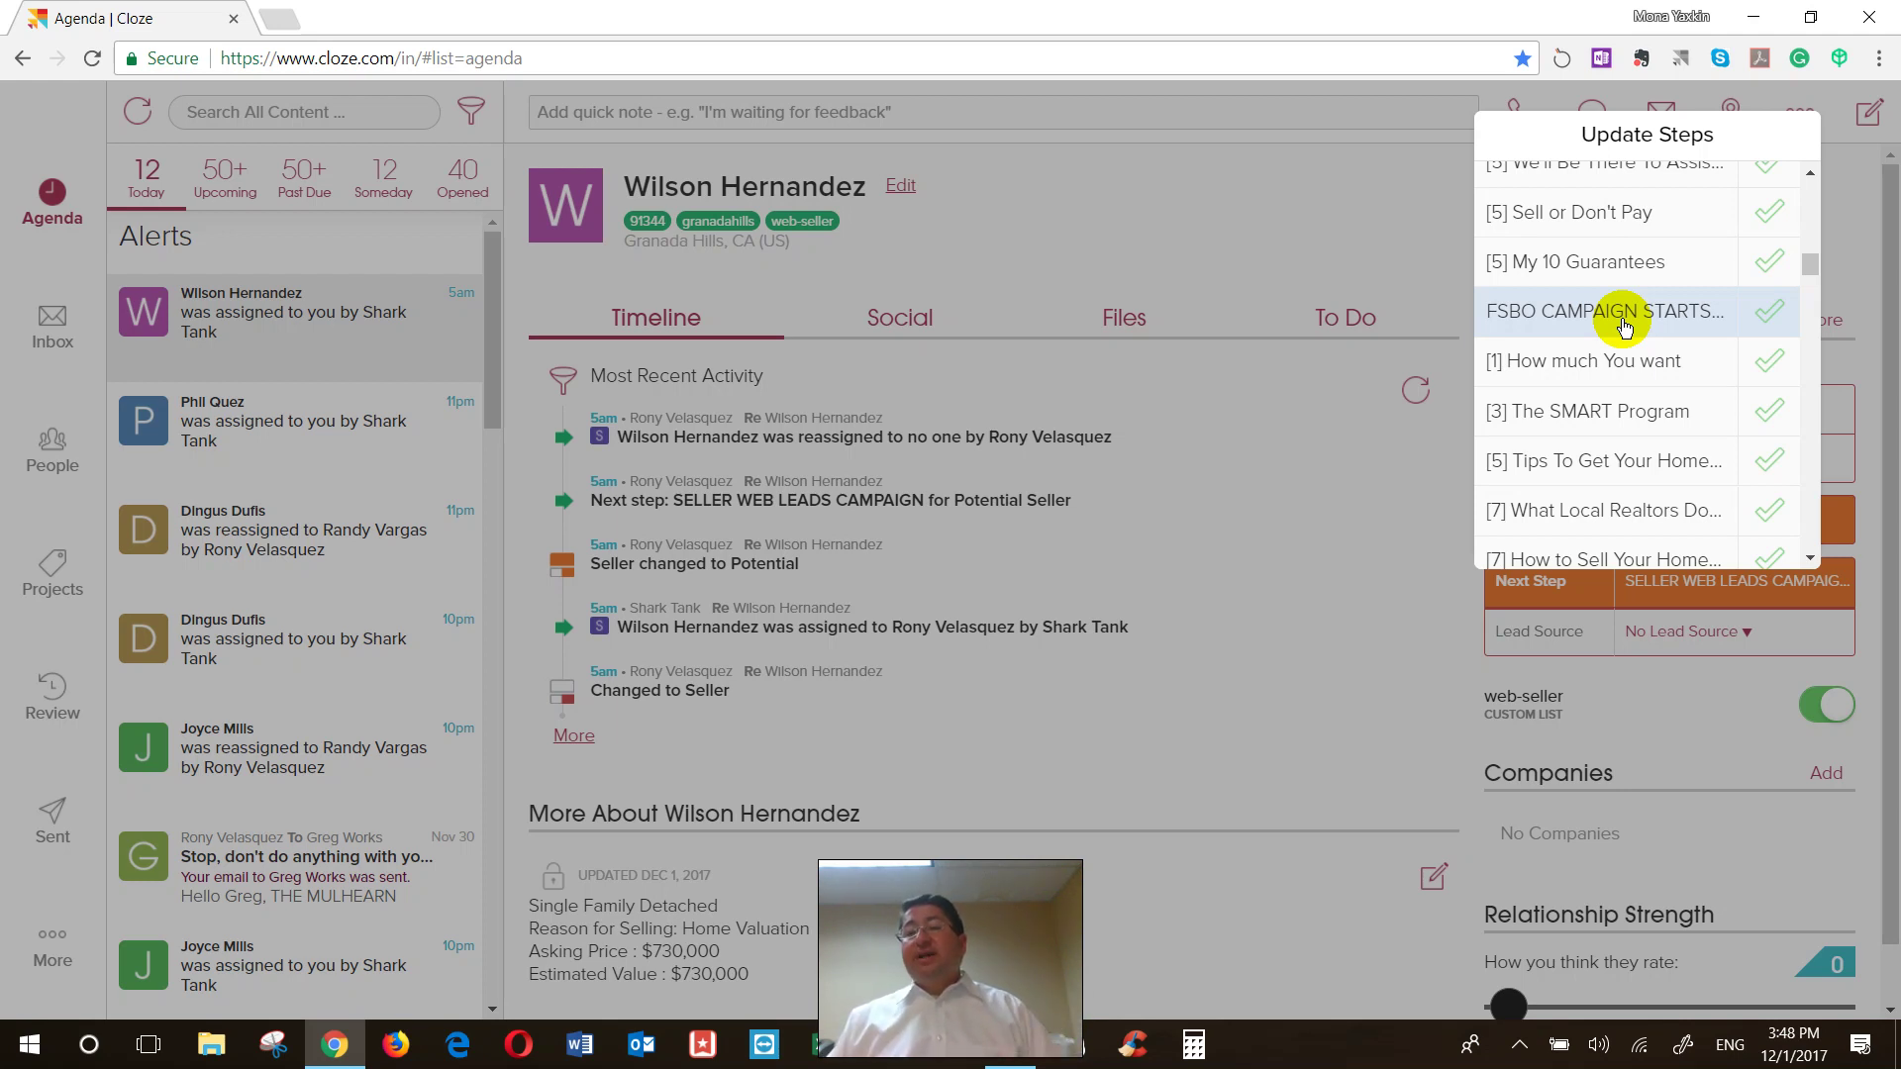
pyautogui.scroll(-7, 1625, 327)
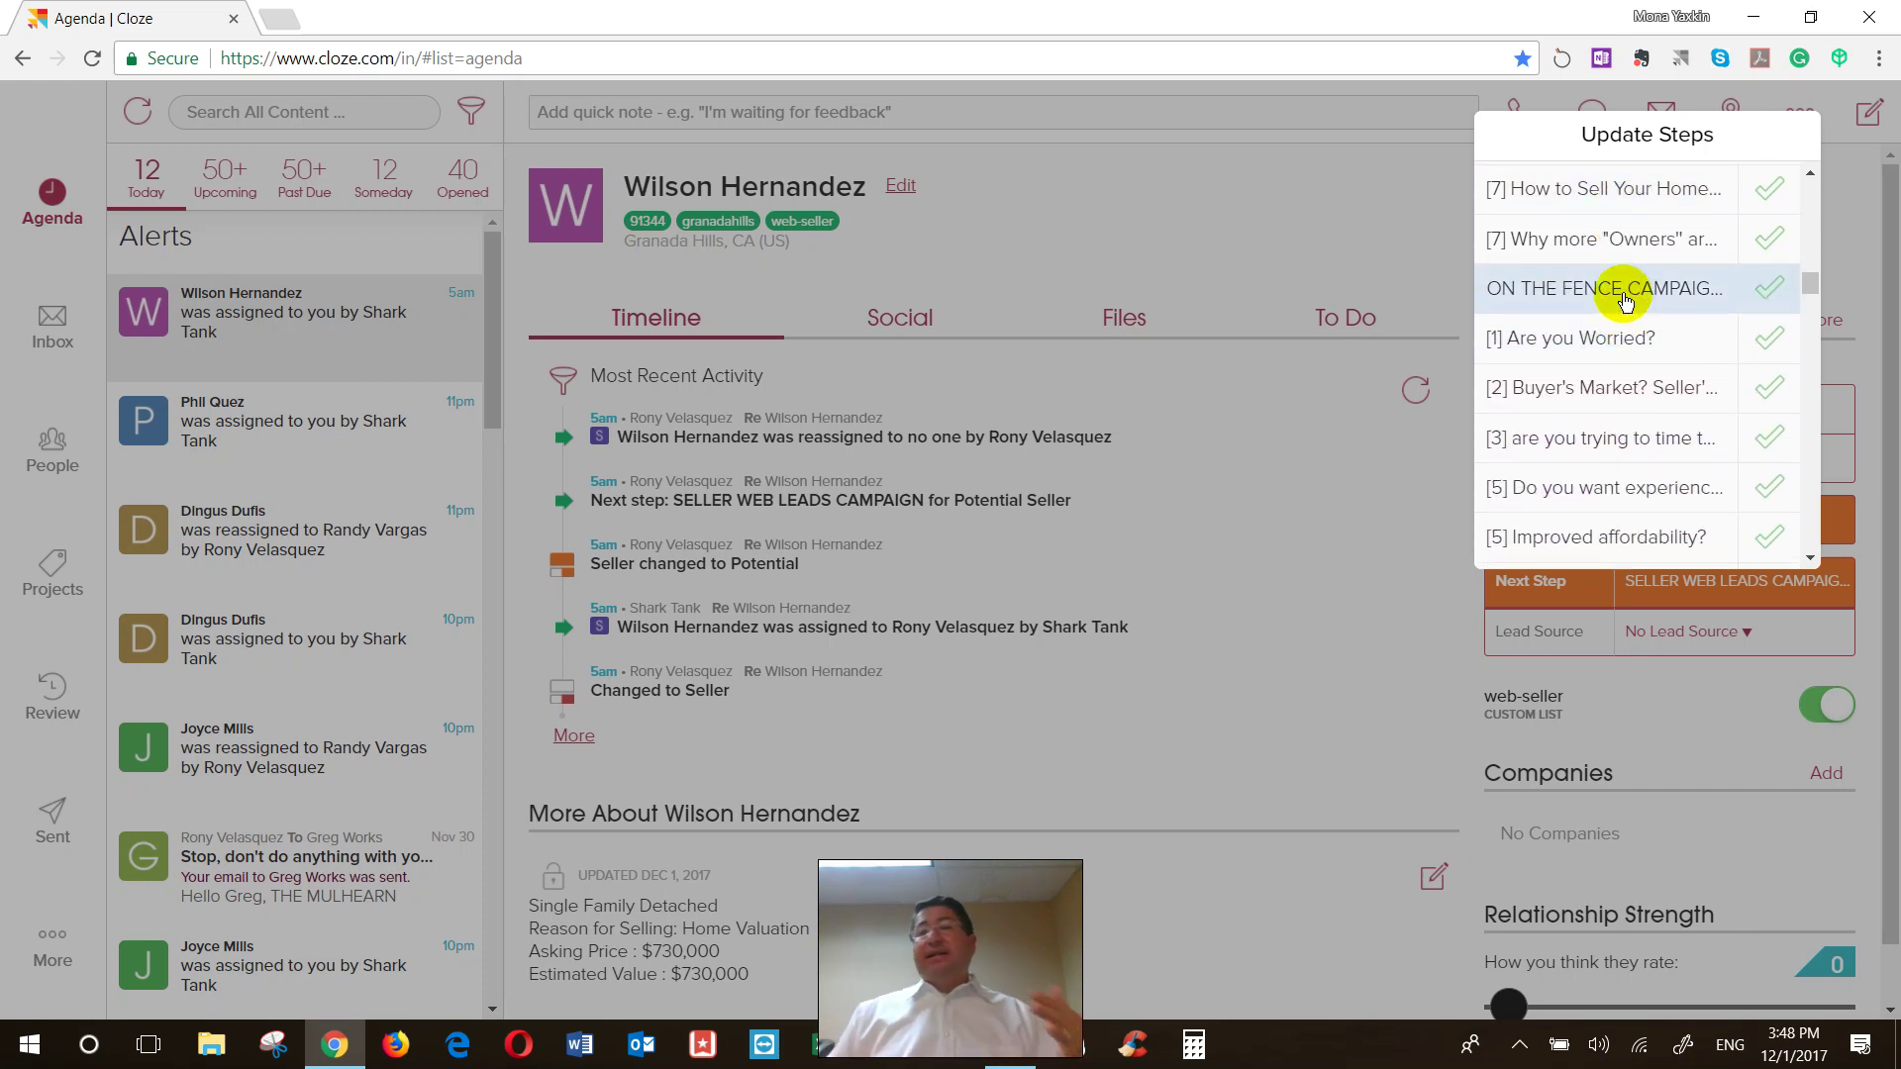
pyautogui.scroll(-6, 1625, 300)
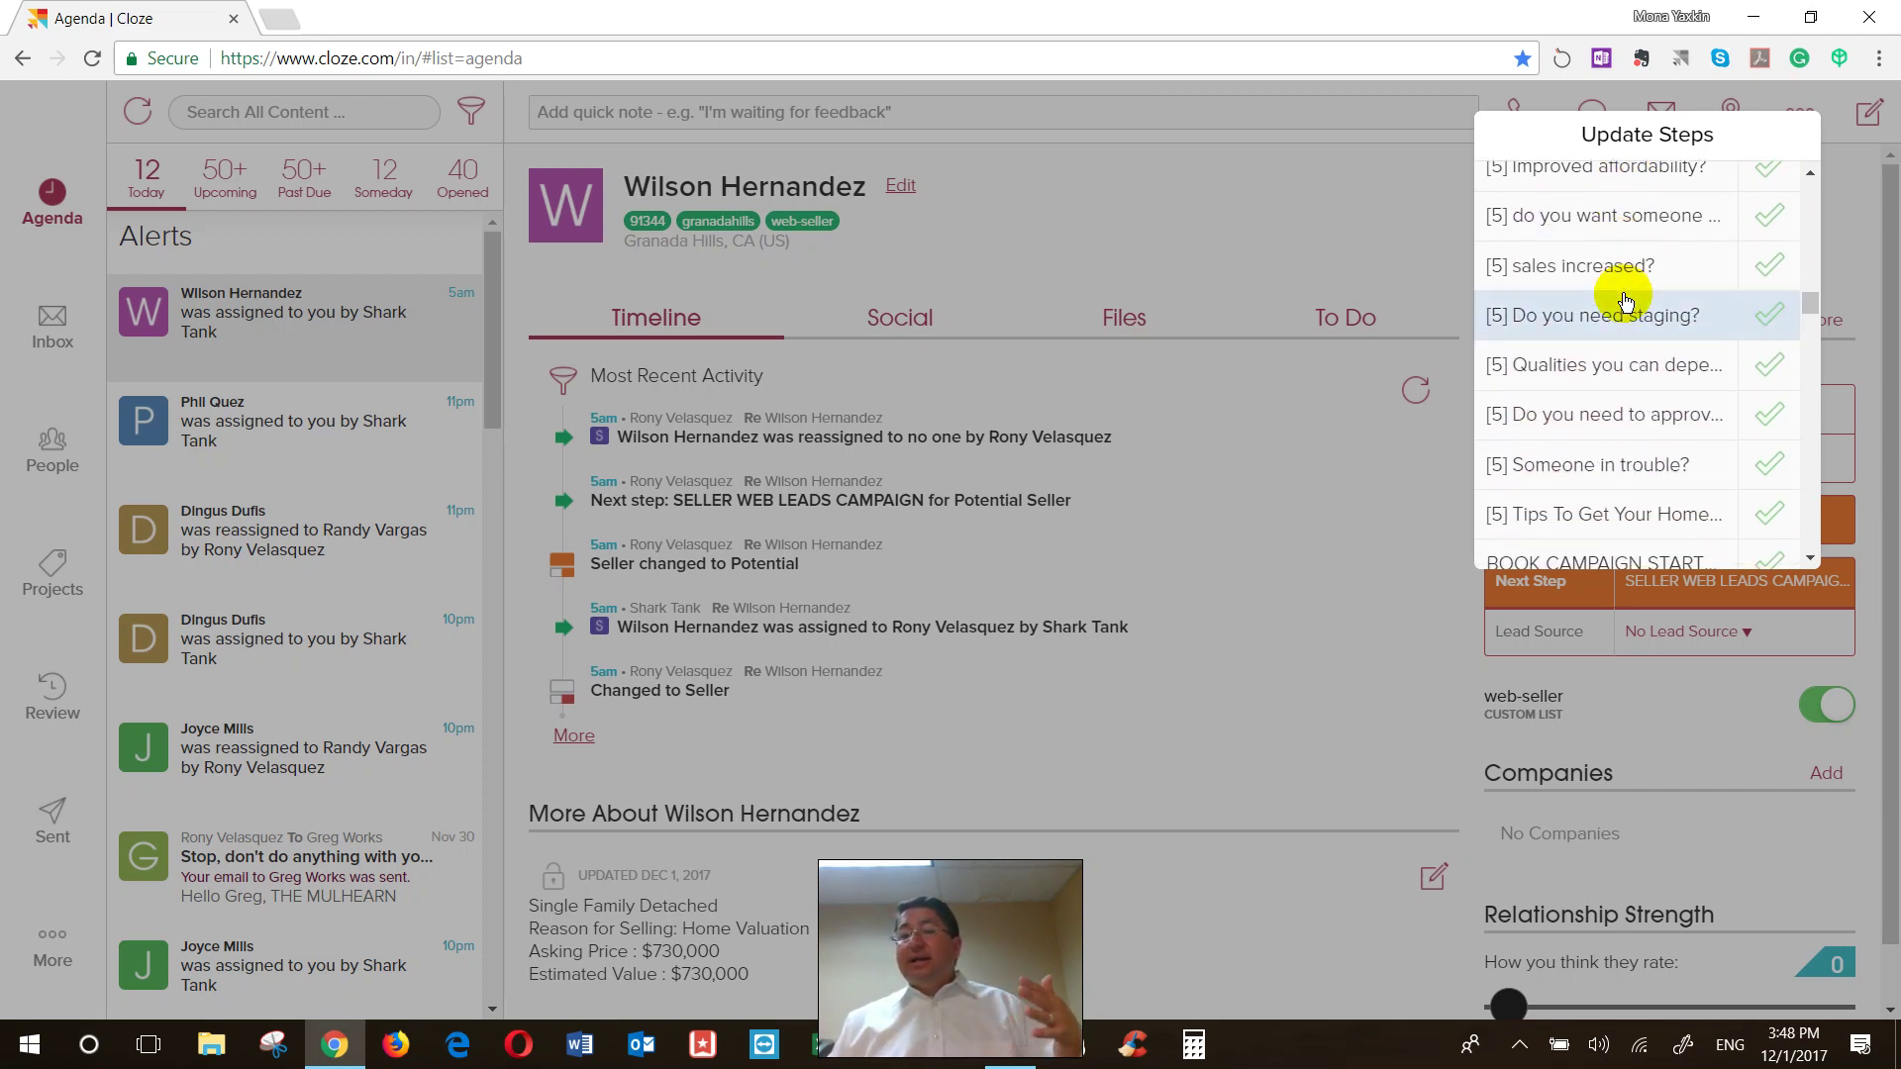
pyautogui.scroll(-6, 1625, 300)
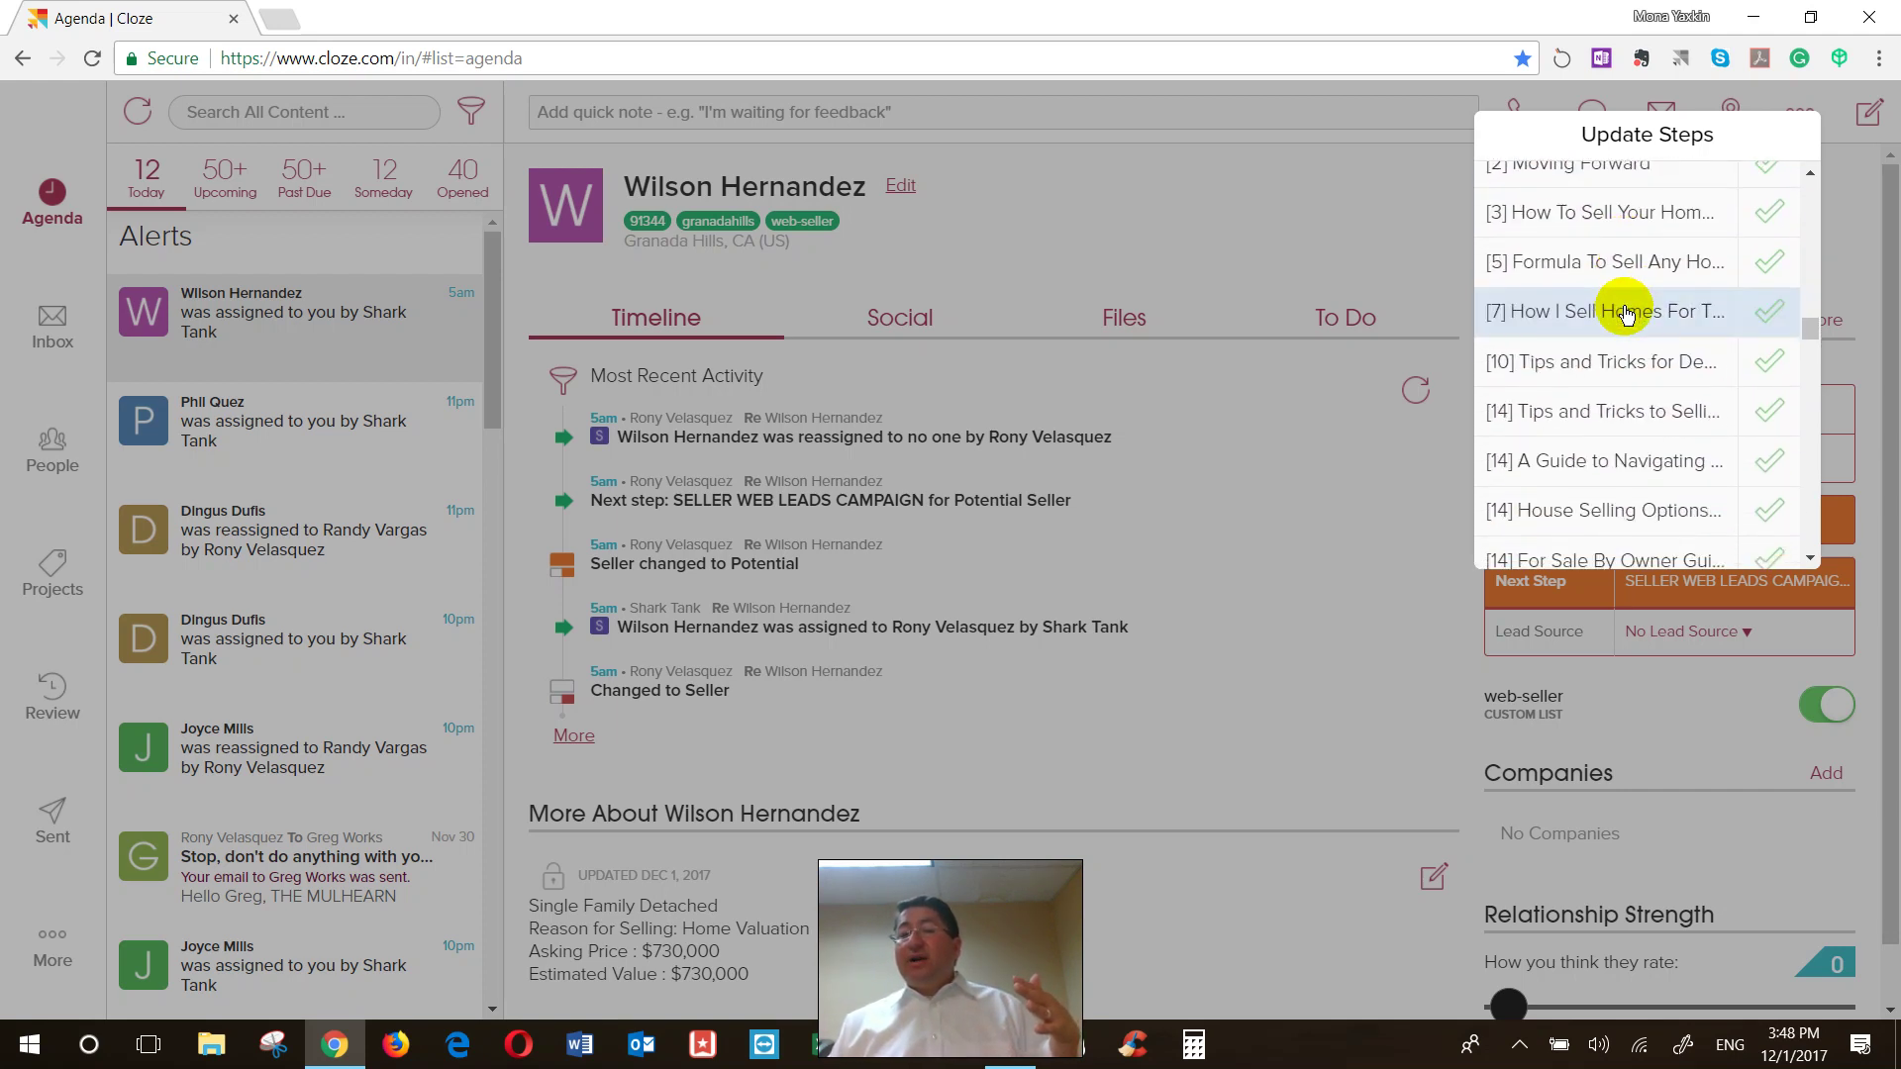
pyautogui.scroll(-1, 1627, 315)
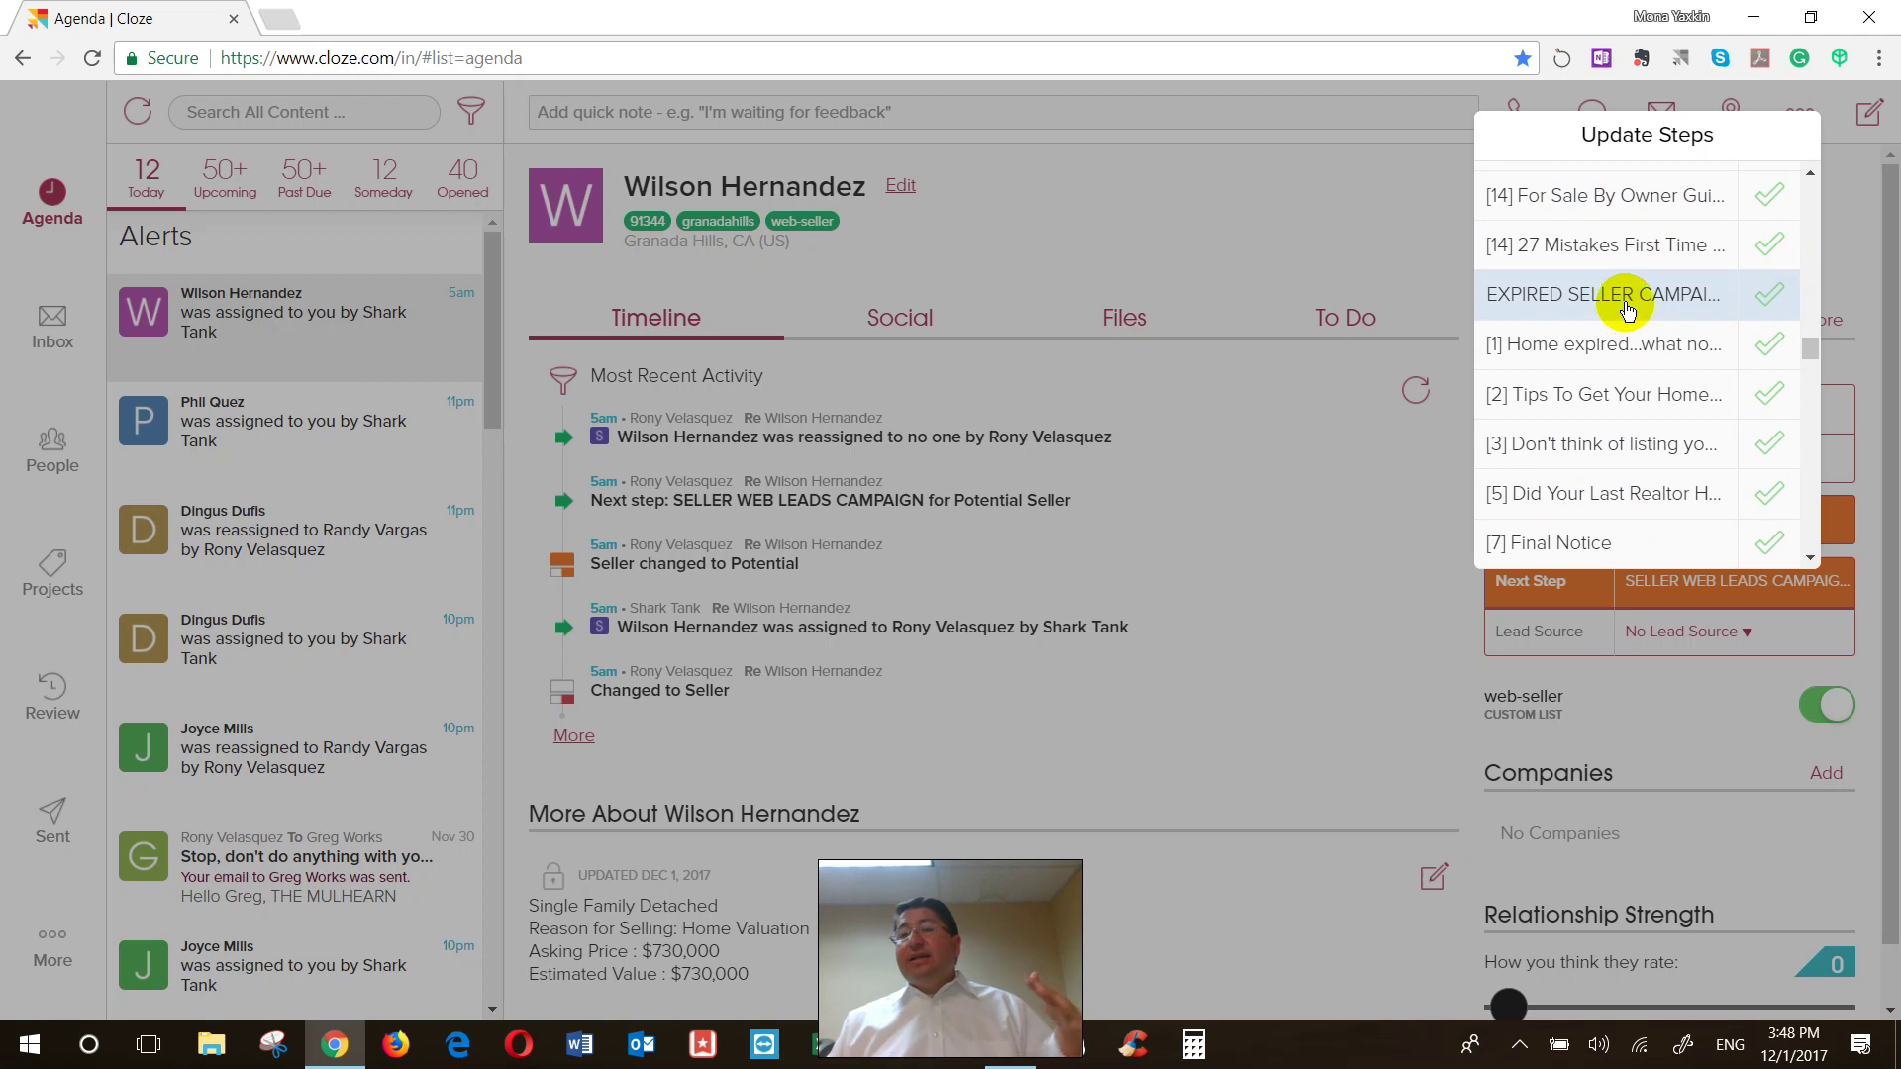
pyautogui.scroll(-10, 1627, 312)
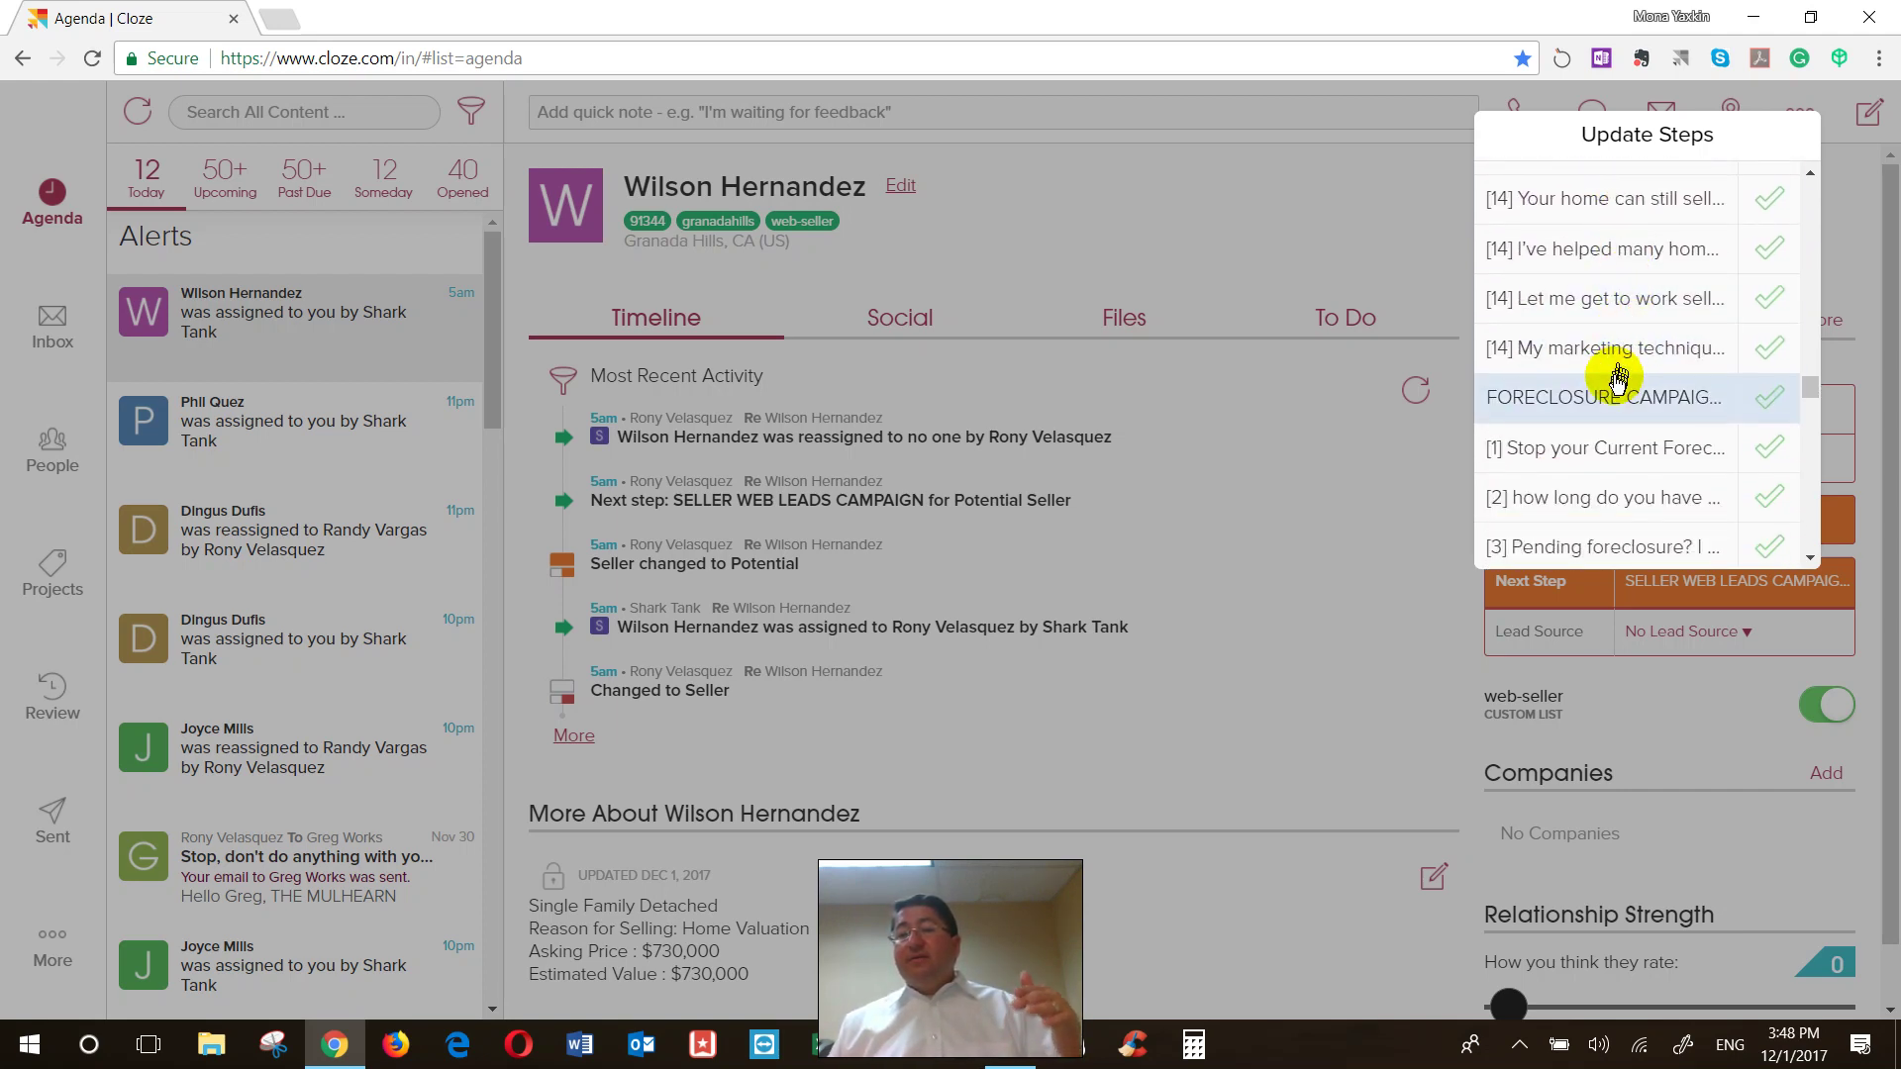
pyautogui.scroll(-4, 1614, 391)
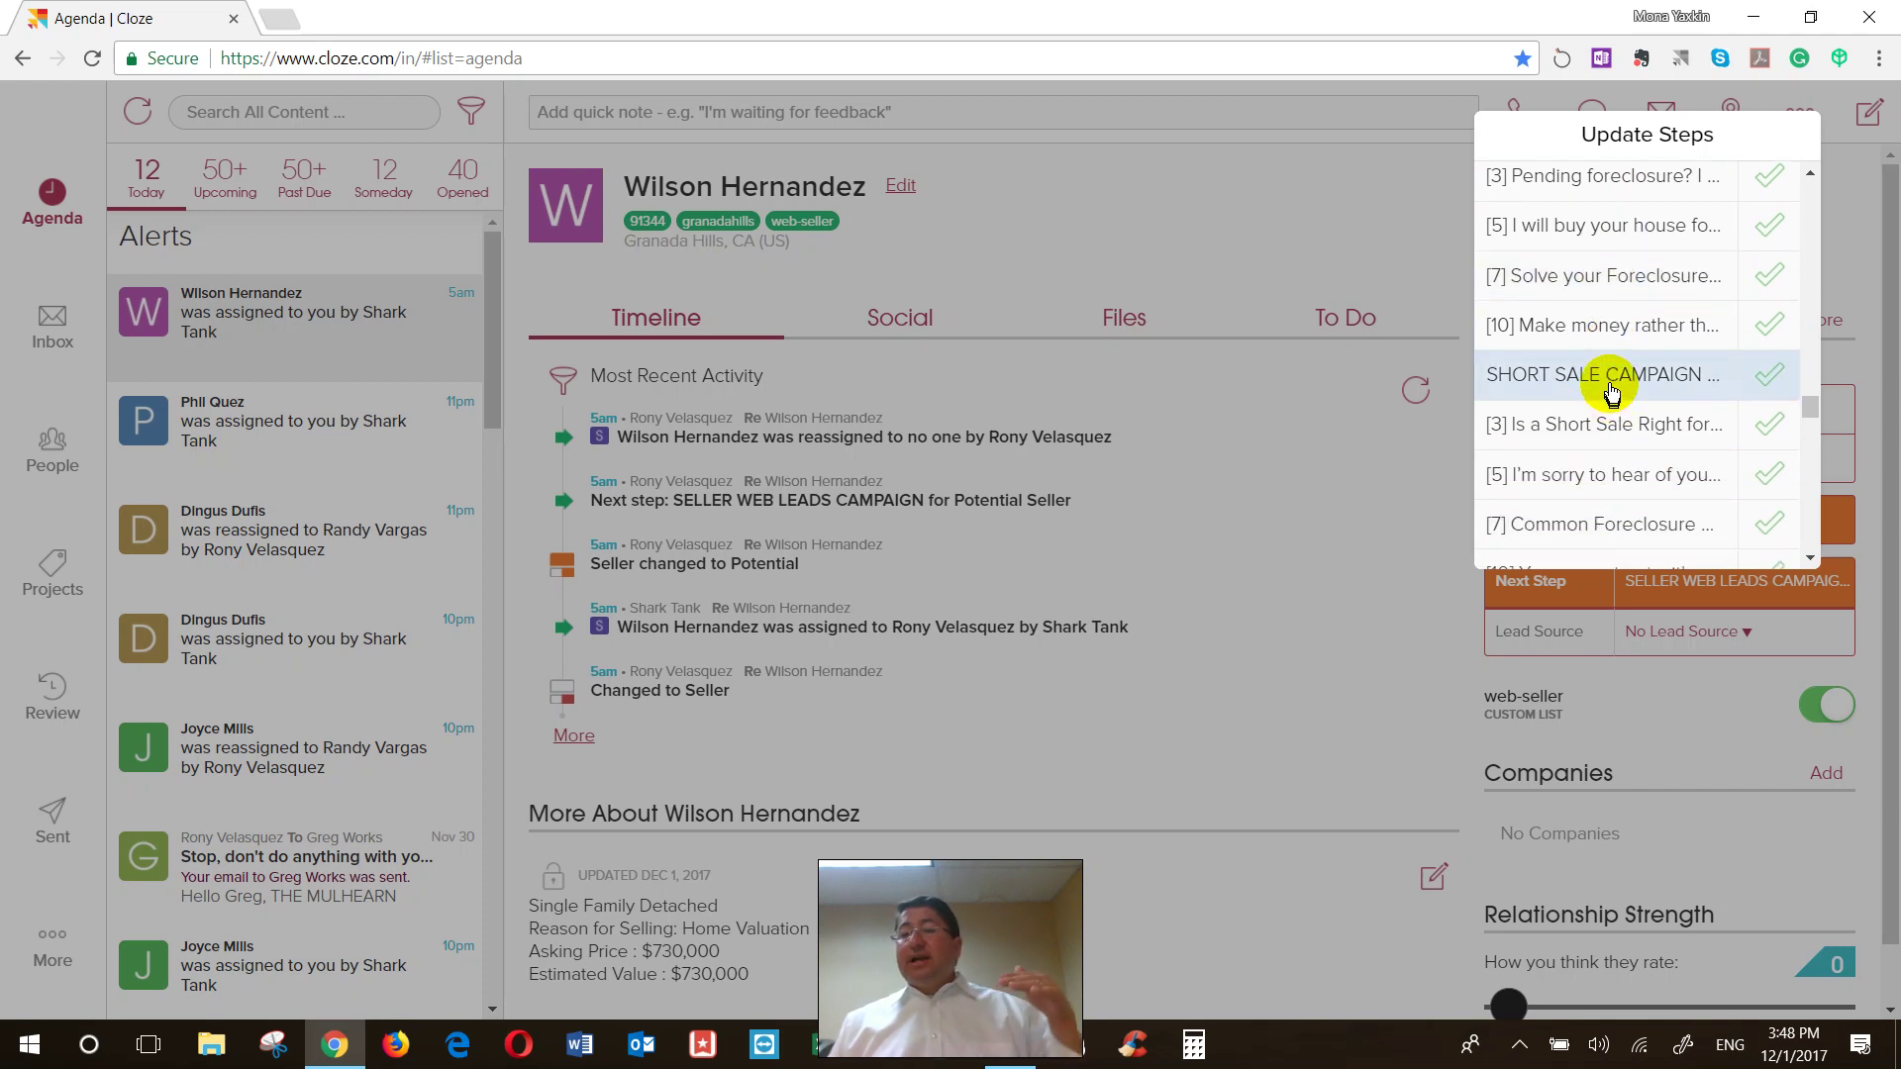
pyautogui.scroll(-3, 1610, 396)
pyautogui.scroll(-6, 1606, 392)
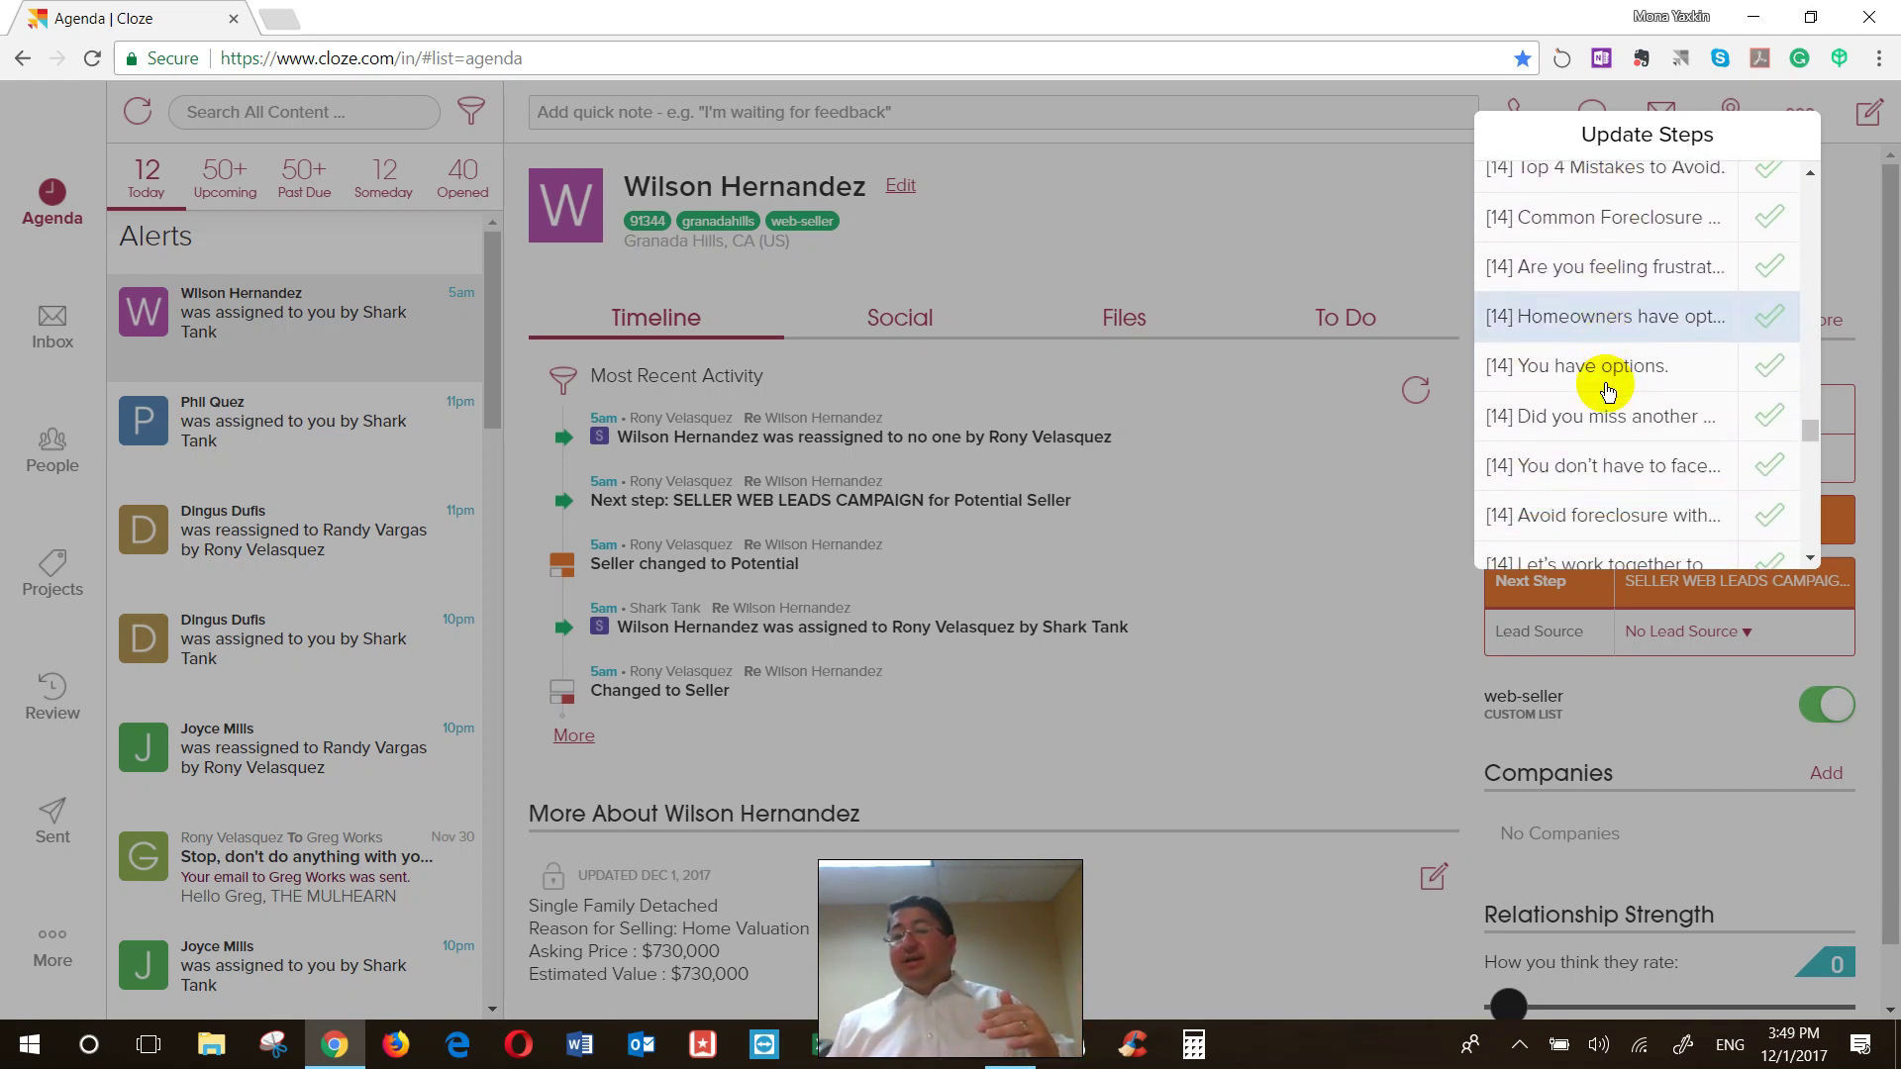
pyautogui.scroll(-5, 1606, 391)
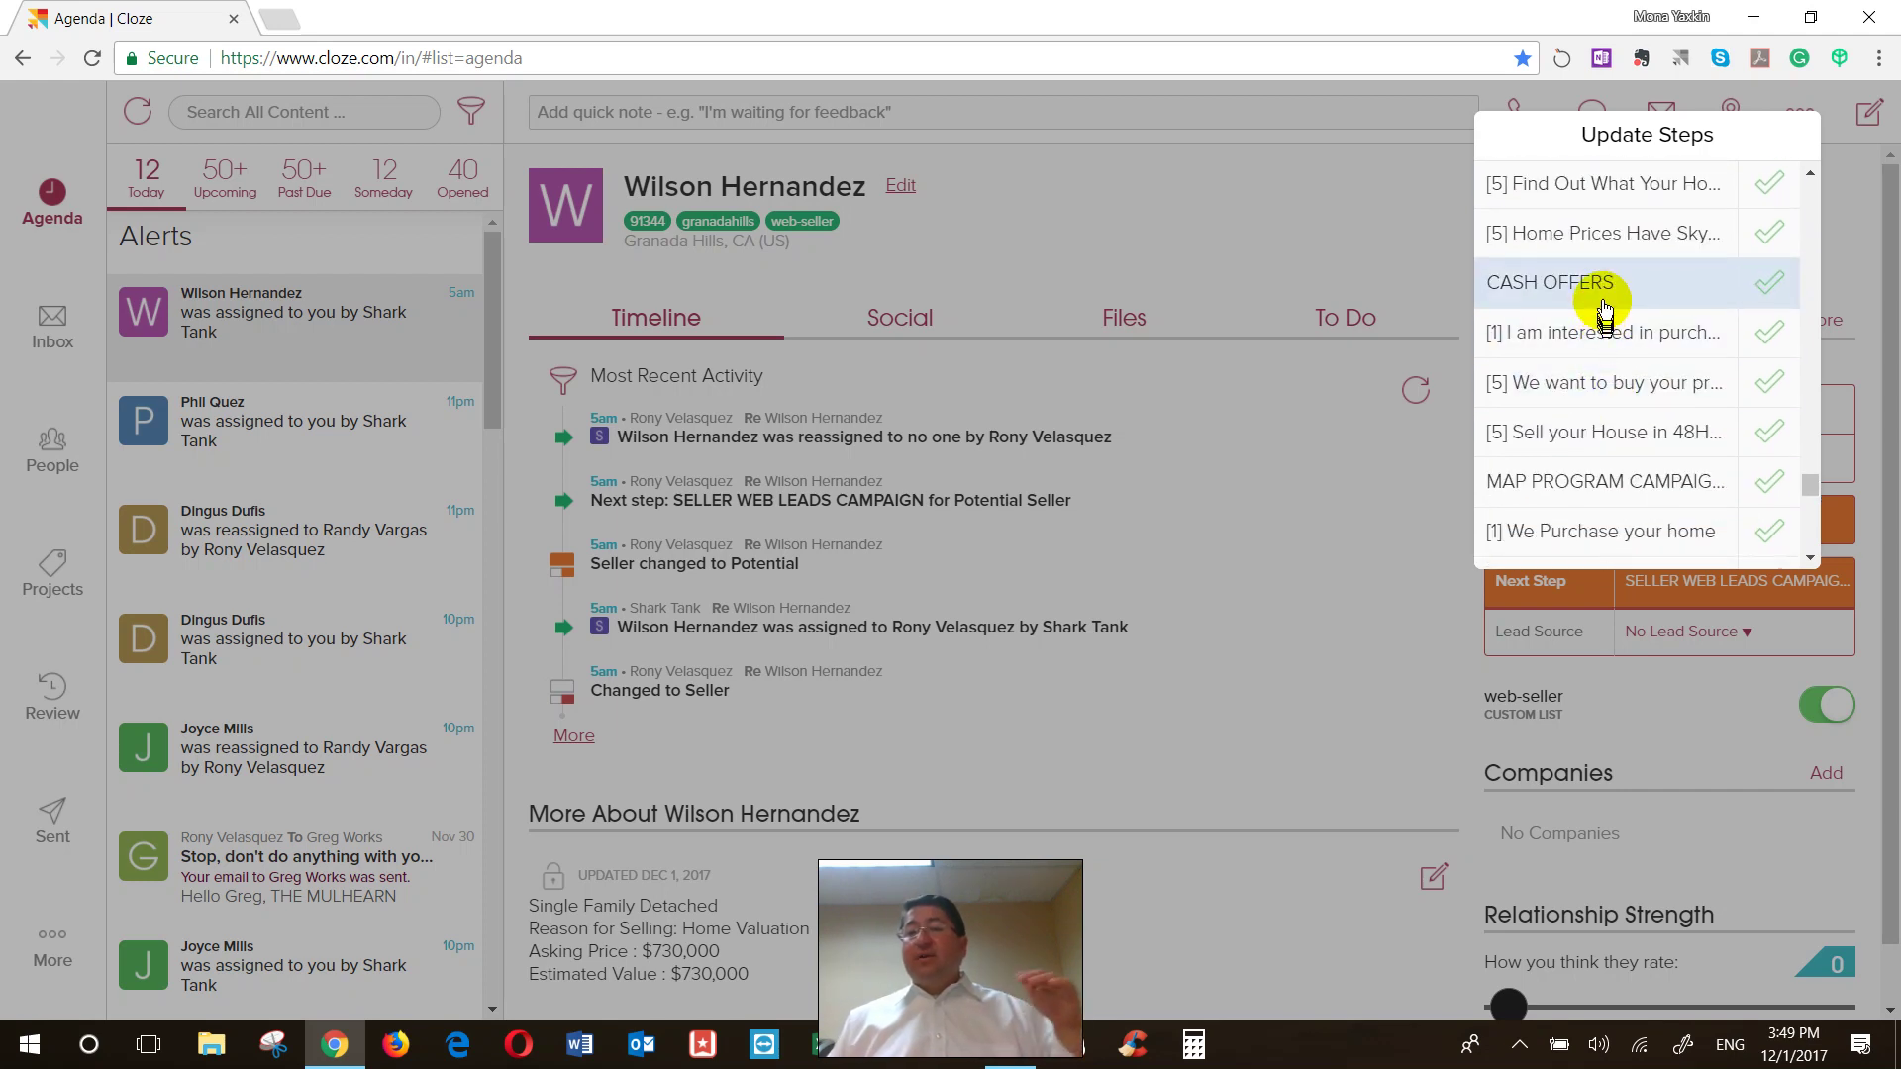
pyautogui.scroll(-3, 1606, 305)
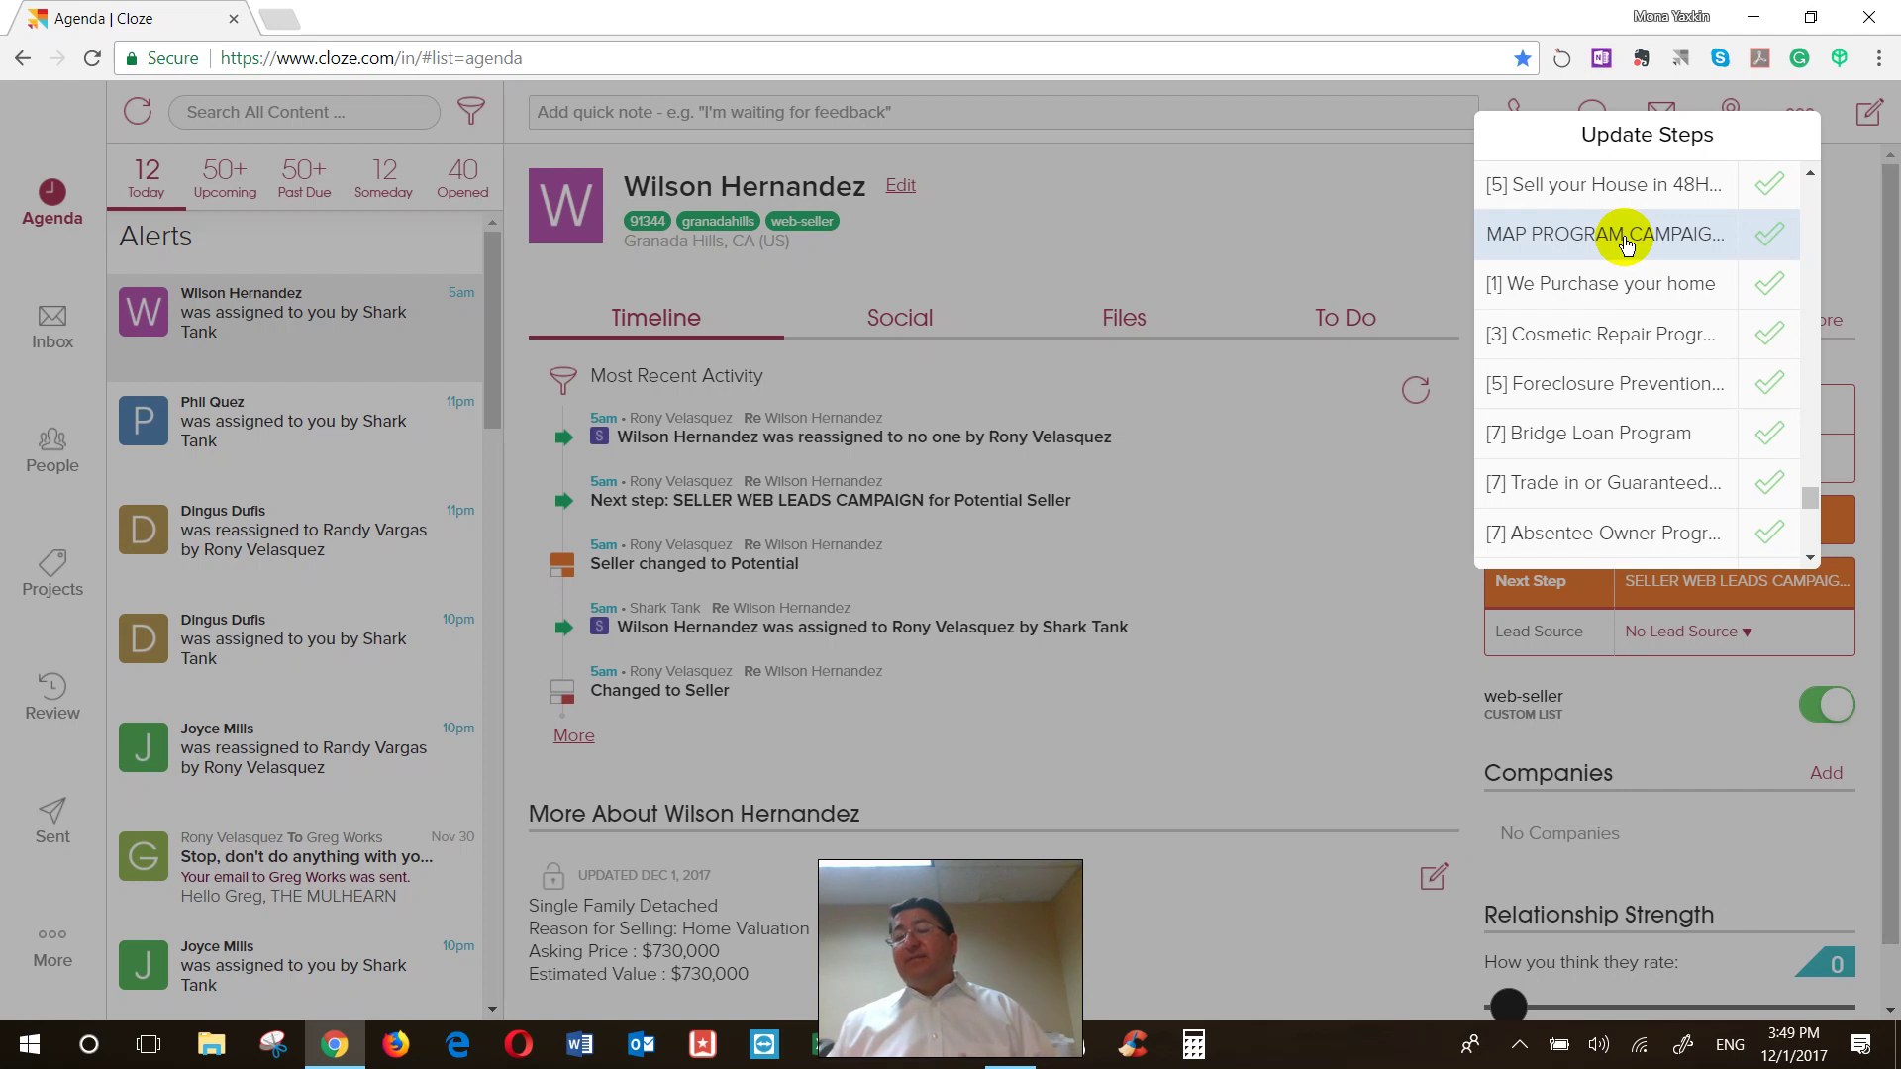
pyautogui.scroll(-4, 1628, 246)
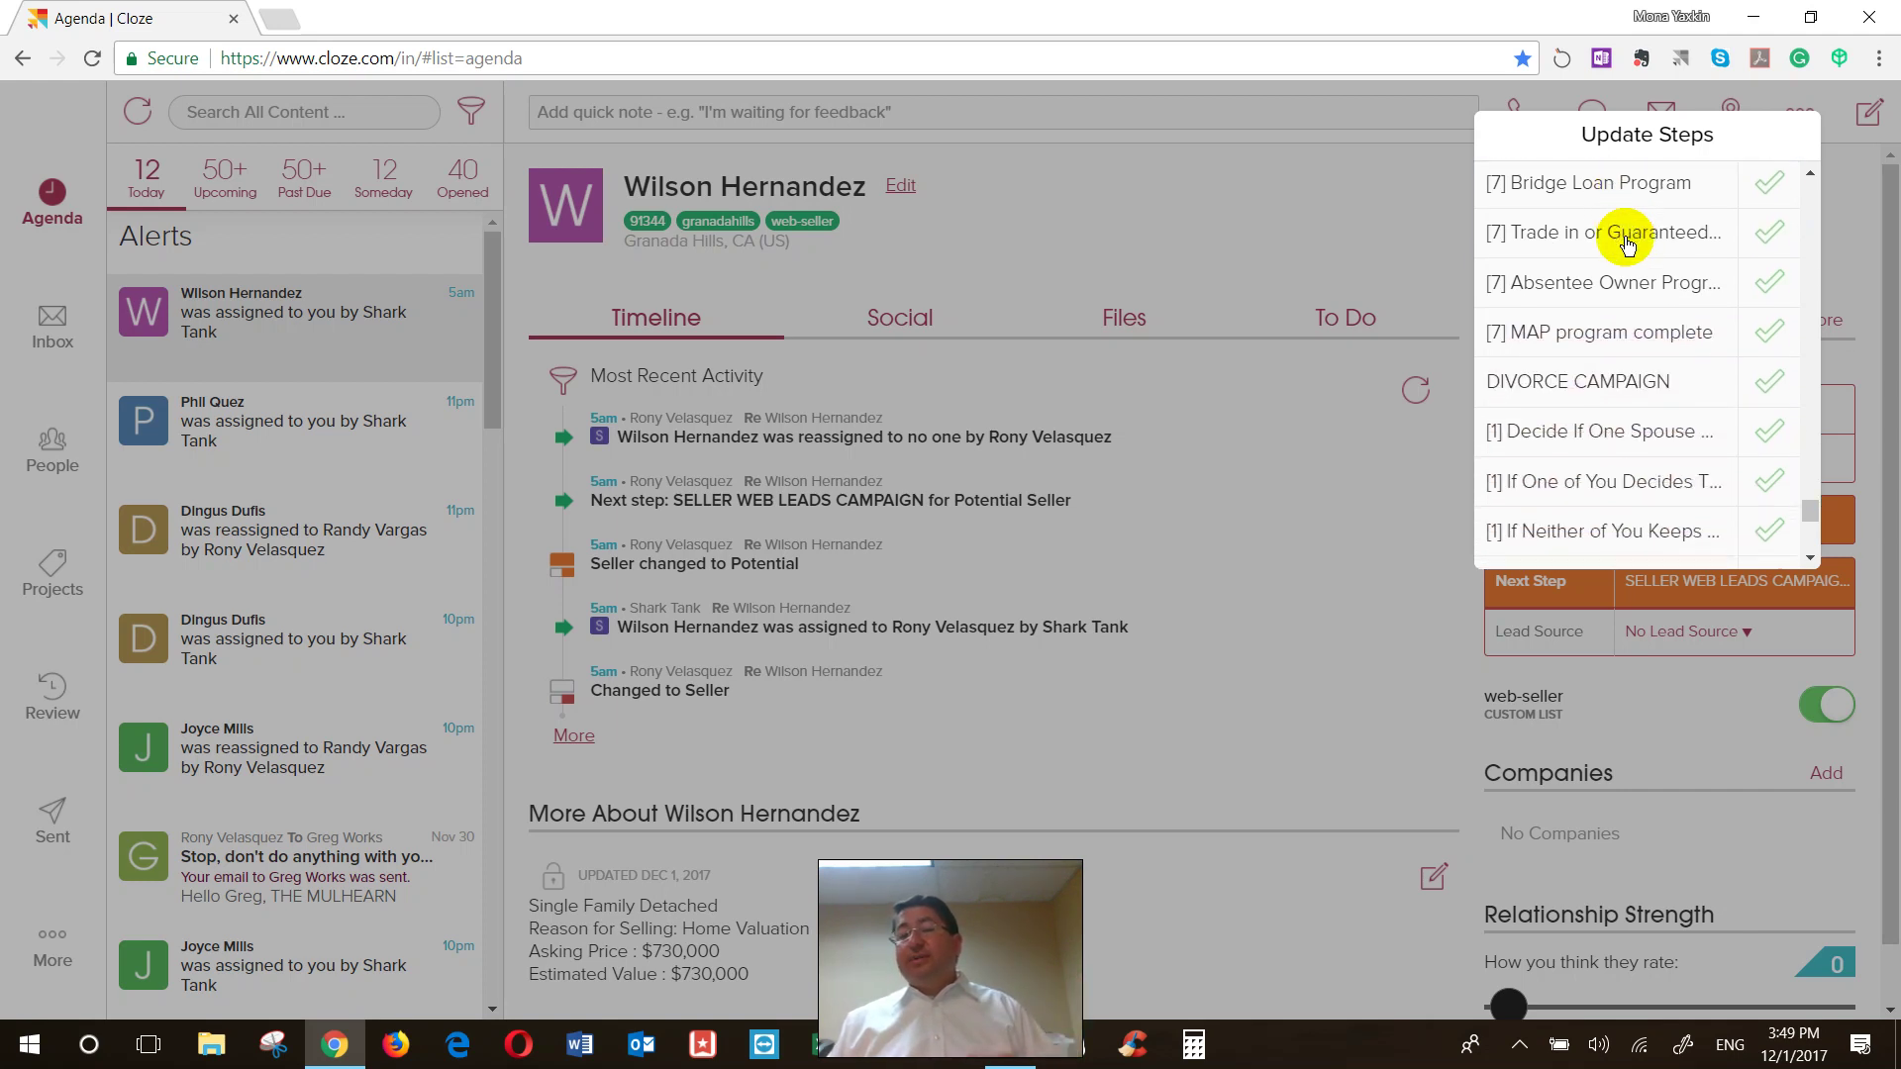
pyautogui.scroll(-4, 1635, 287)
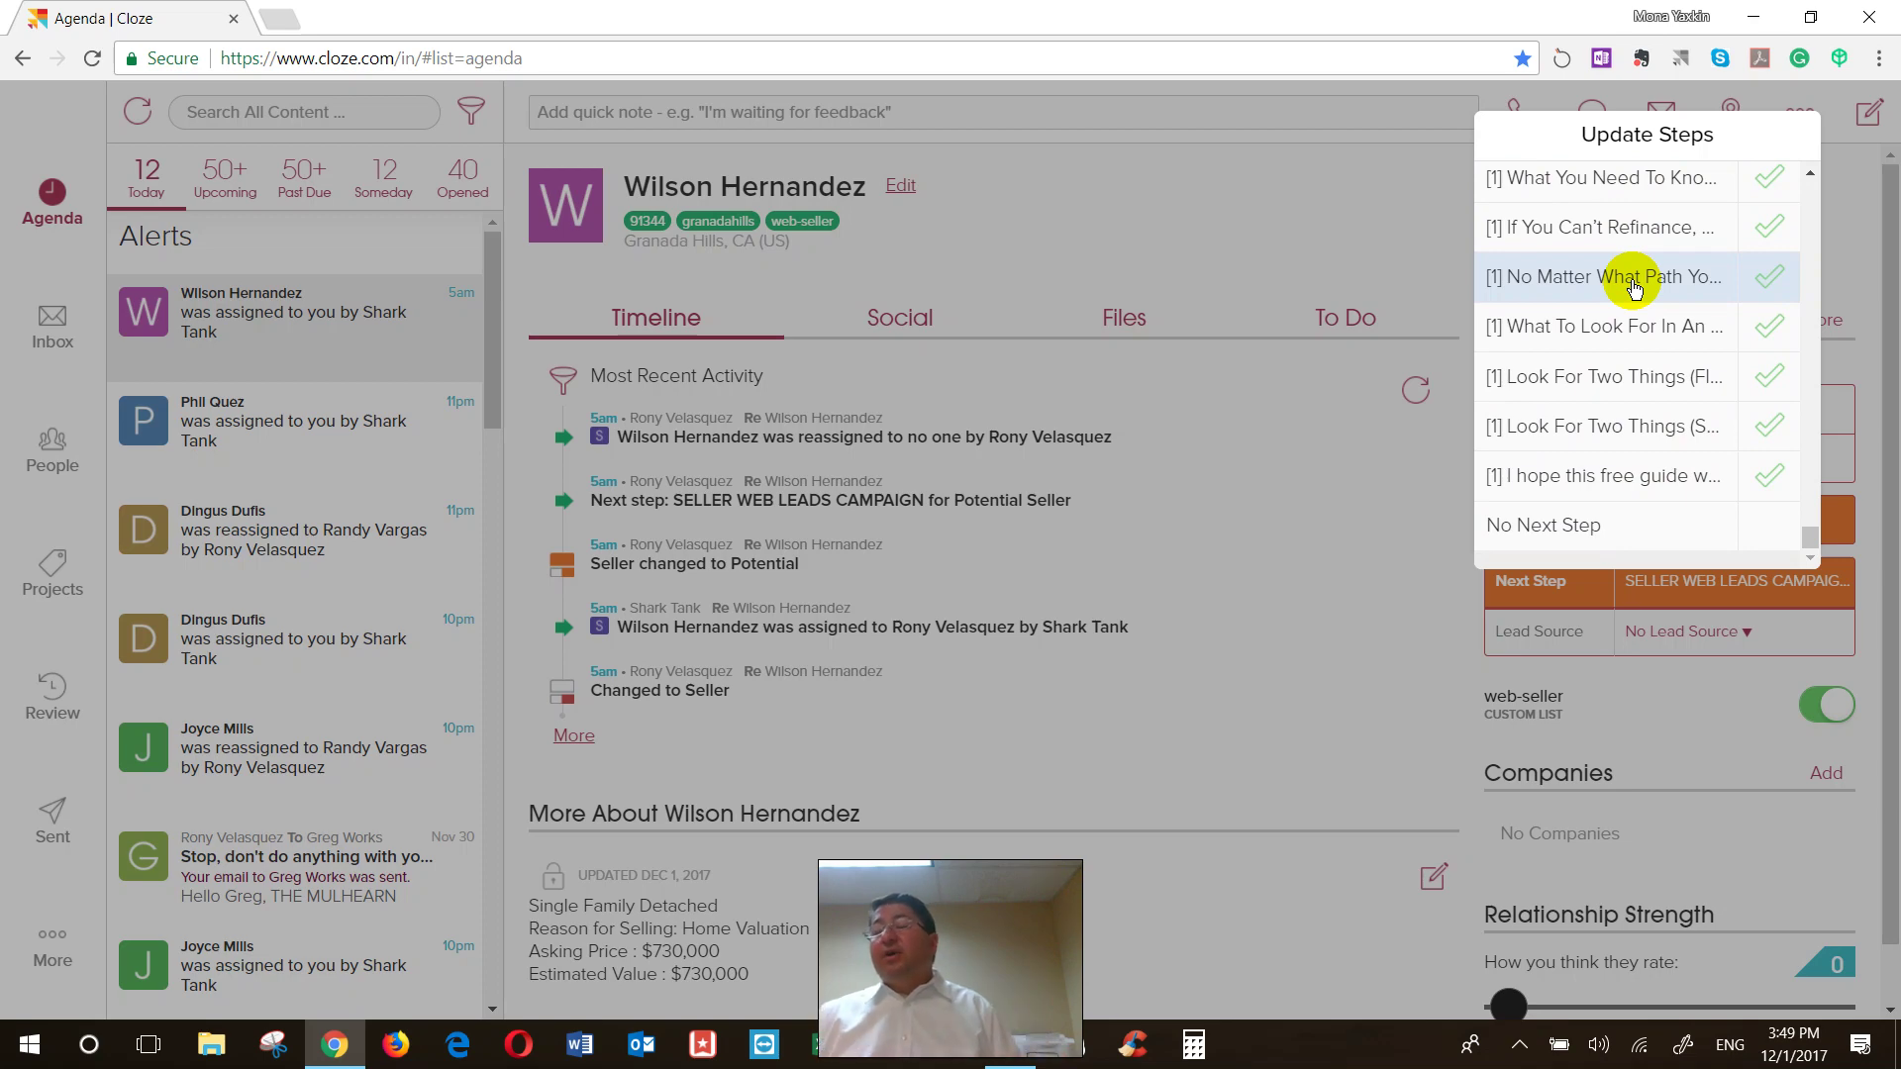
# Return to the start of the next-step choices and review the Call/SMS steps and the SELLER WEB LEADS campaign
pyautogui.scroll(10, 1635, 287)
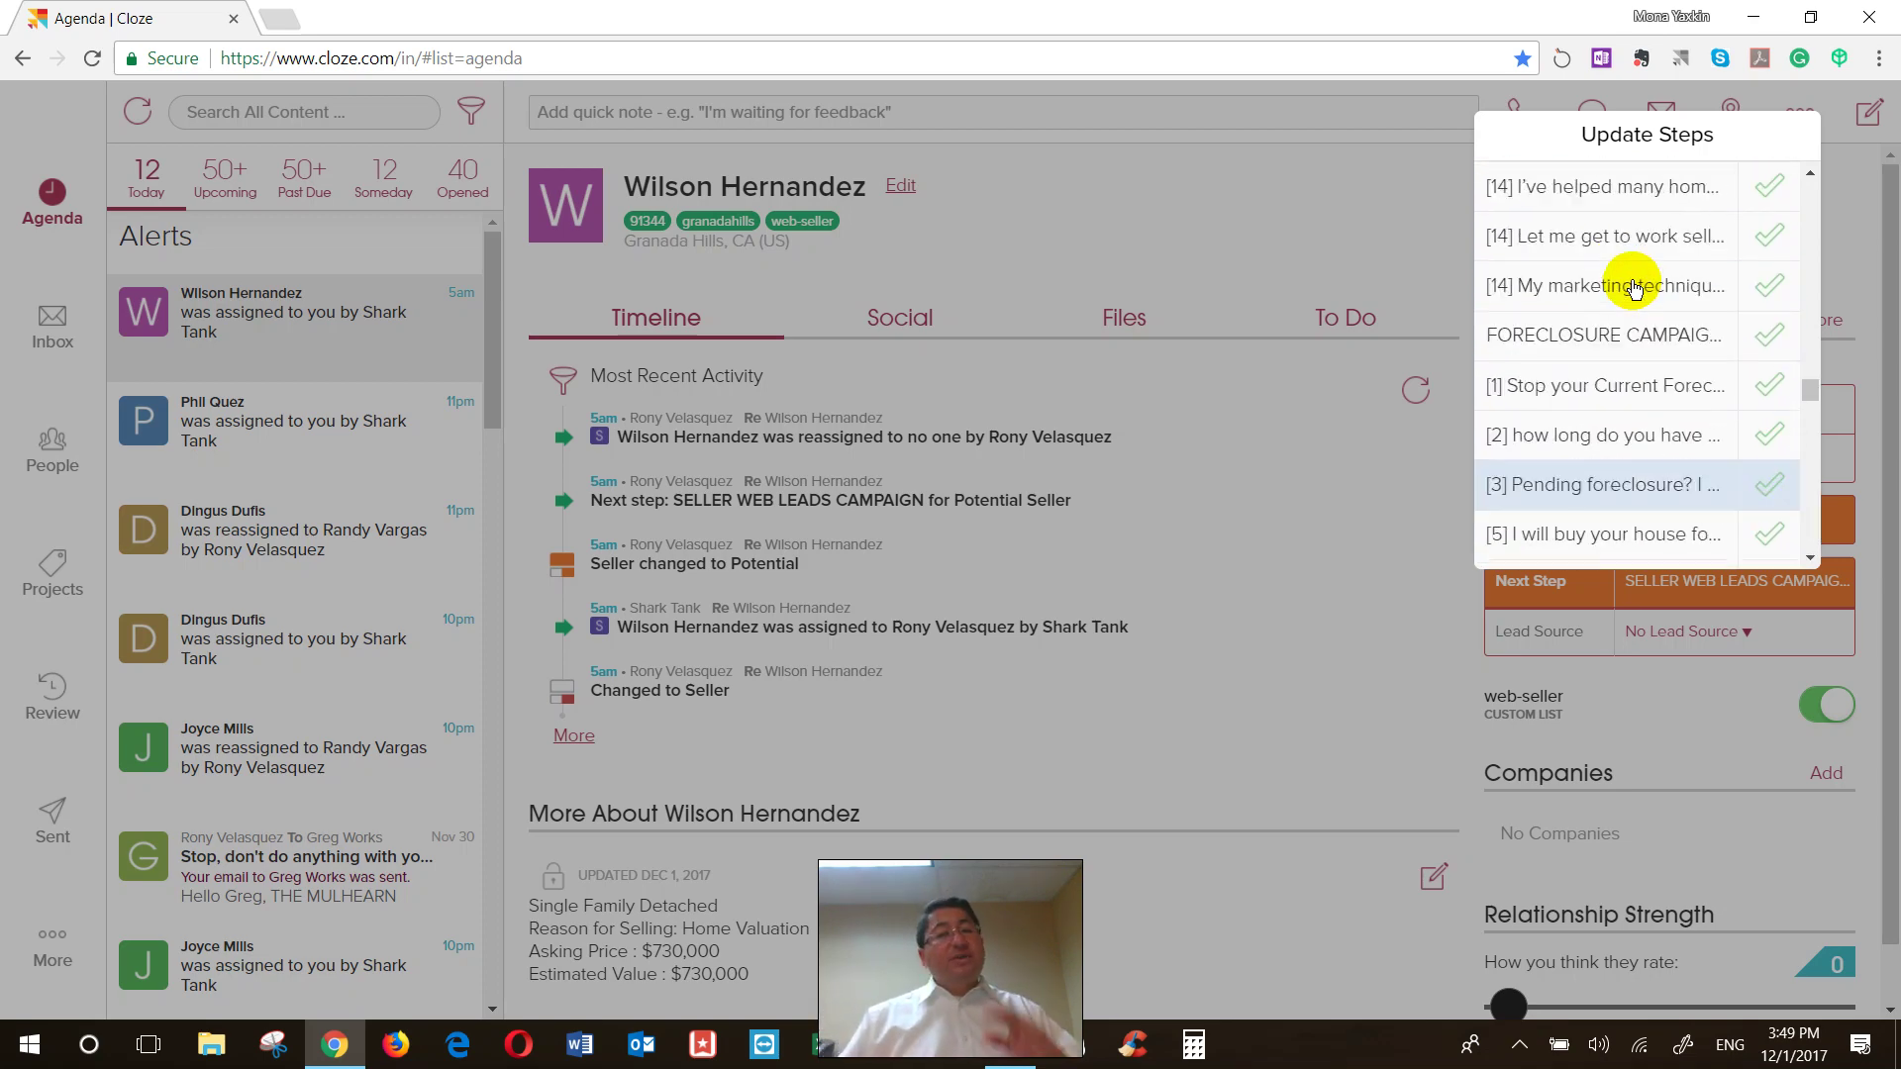
pyautogui.scroll(10, 1634, 287)
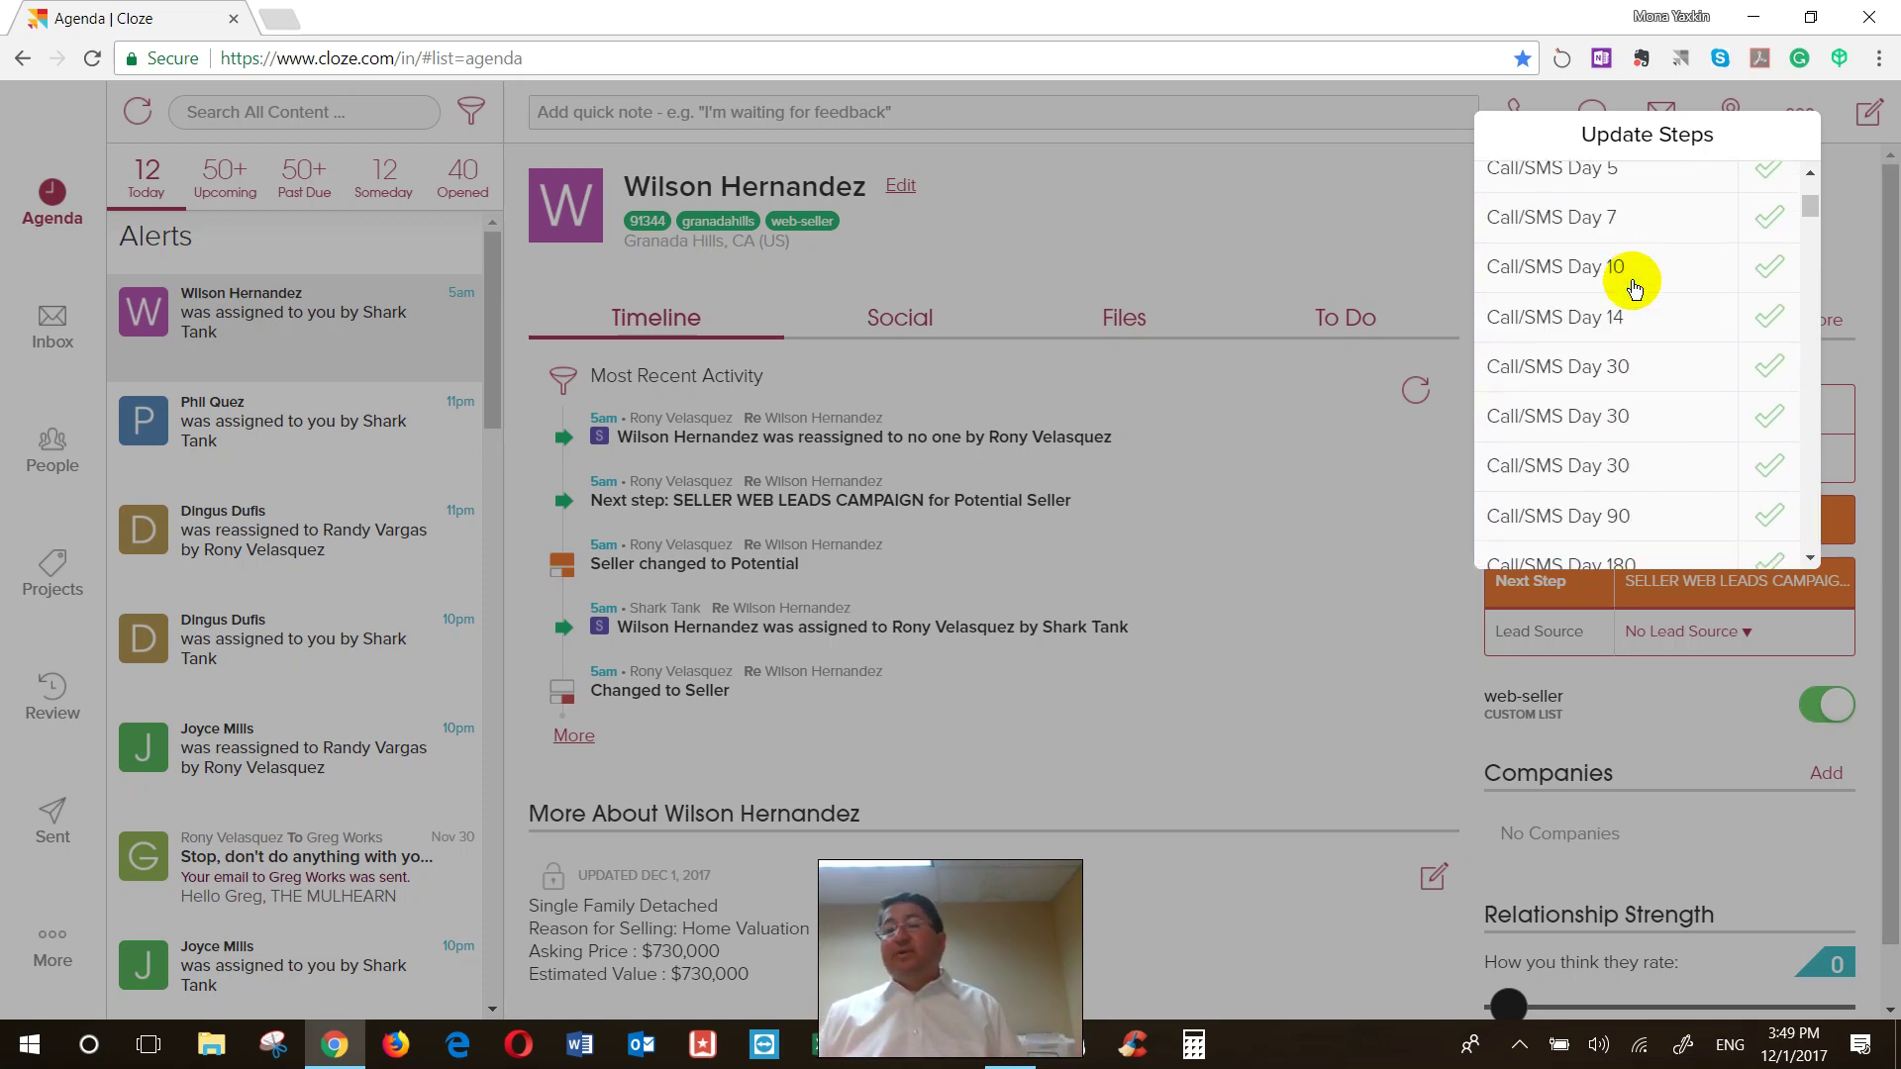
pyautogui.scroll(3, 1635, 287)
pyautogui.scroll(-7, 1607, 319)
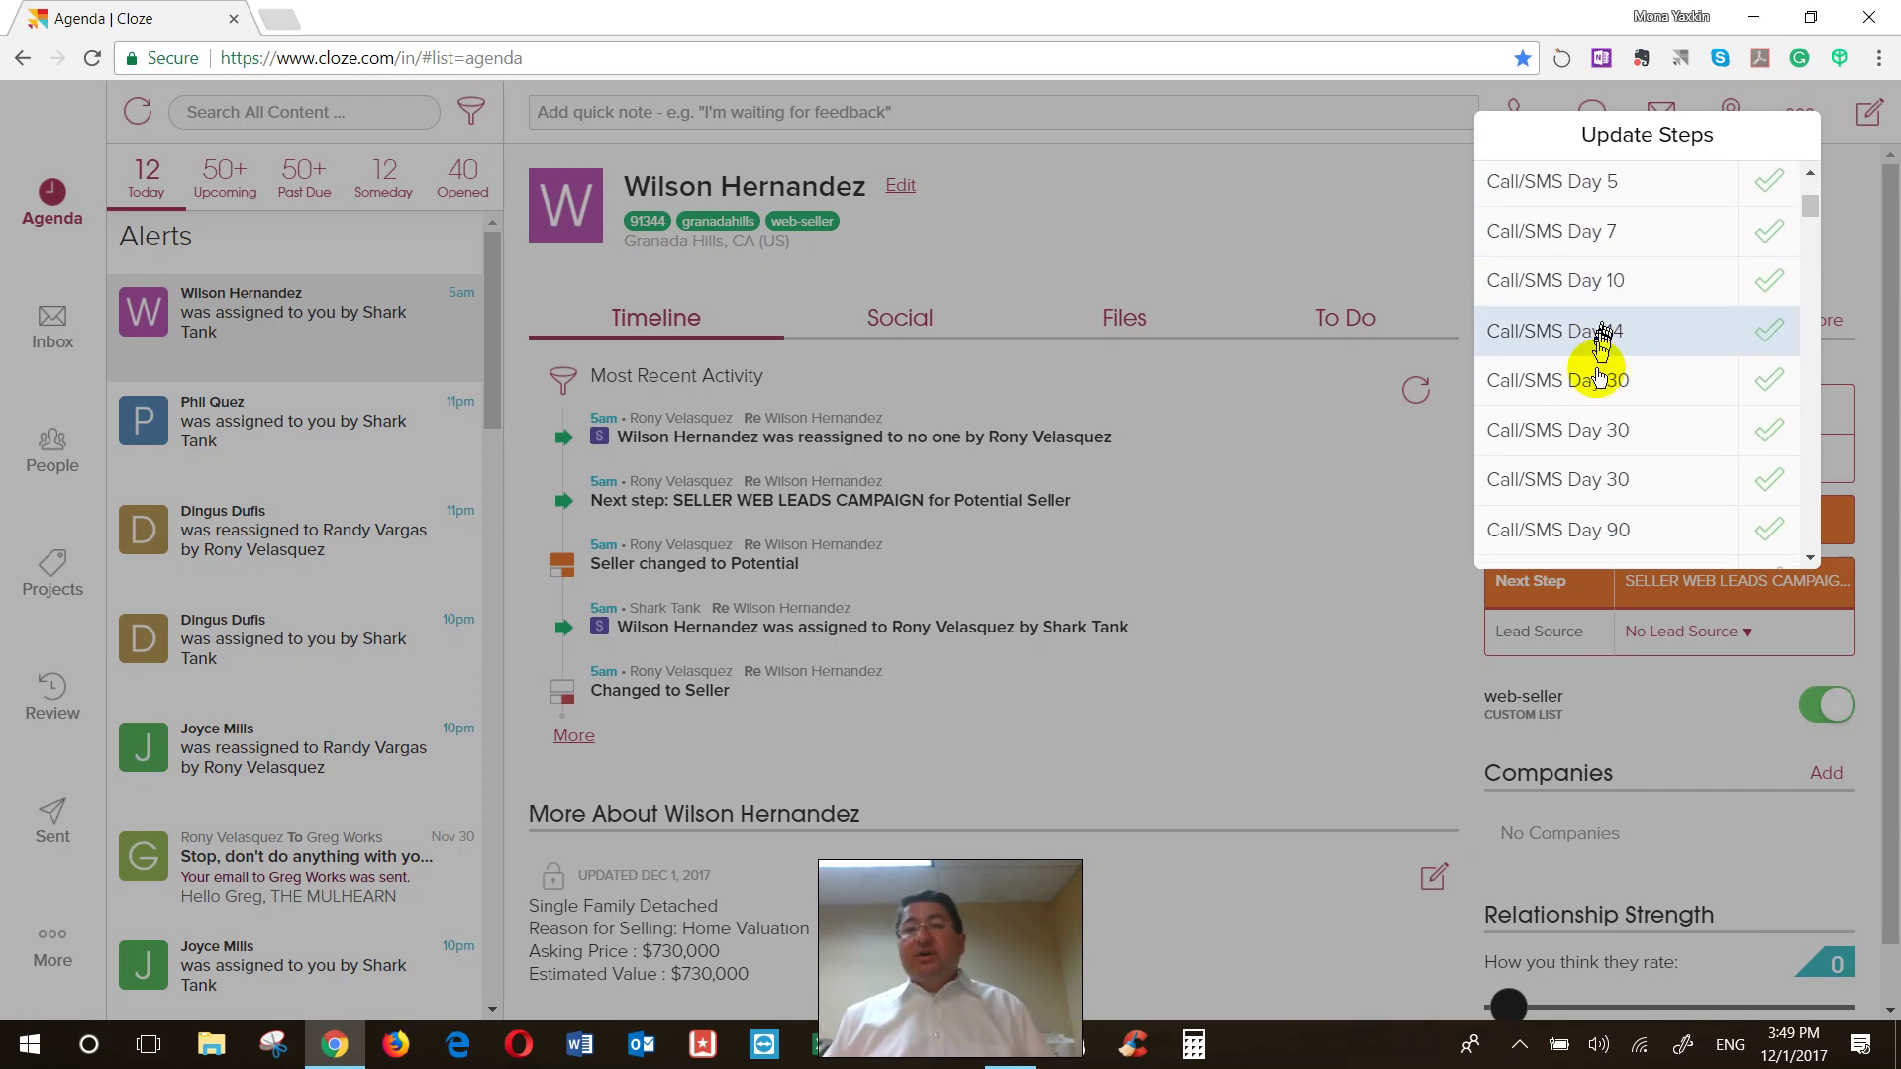
pyautogui.scroll(1, 1607, 385)
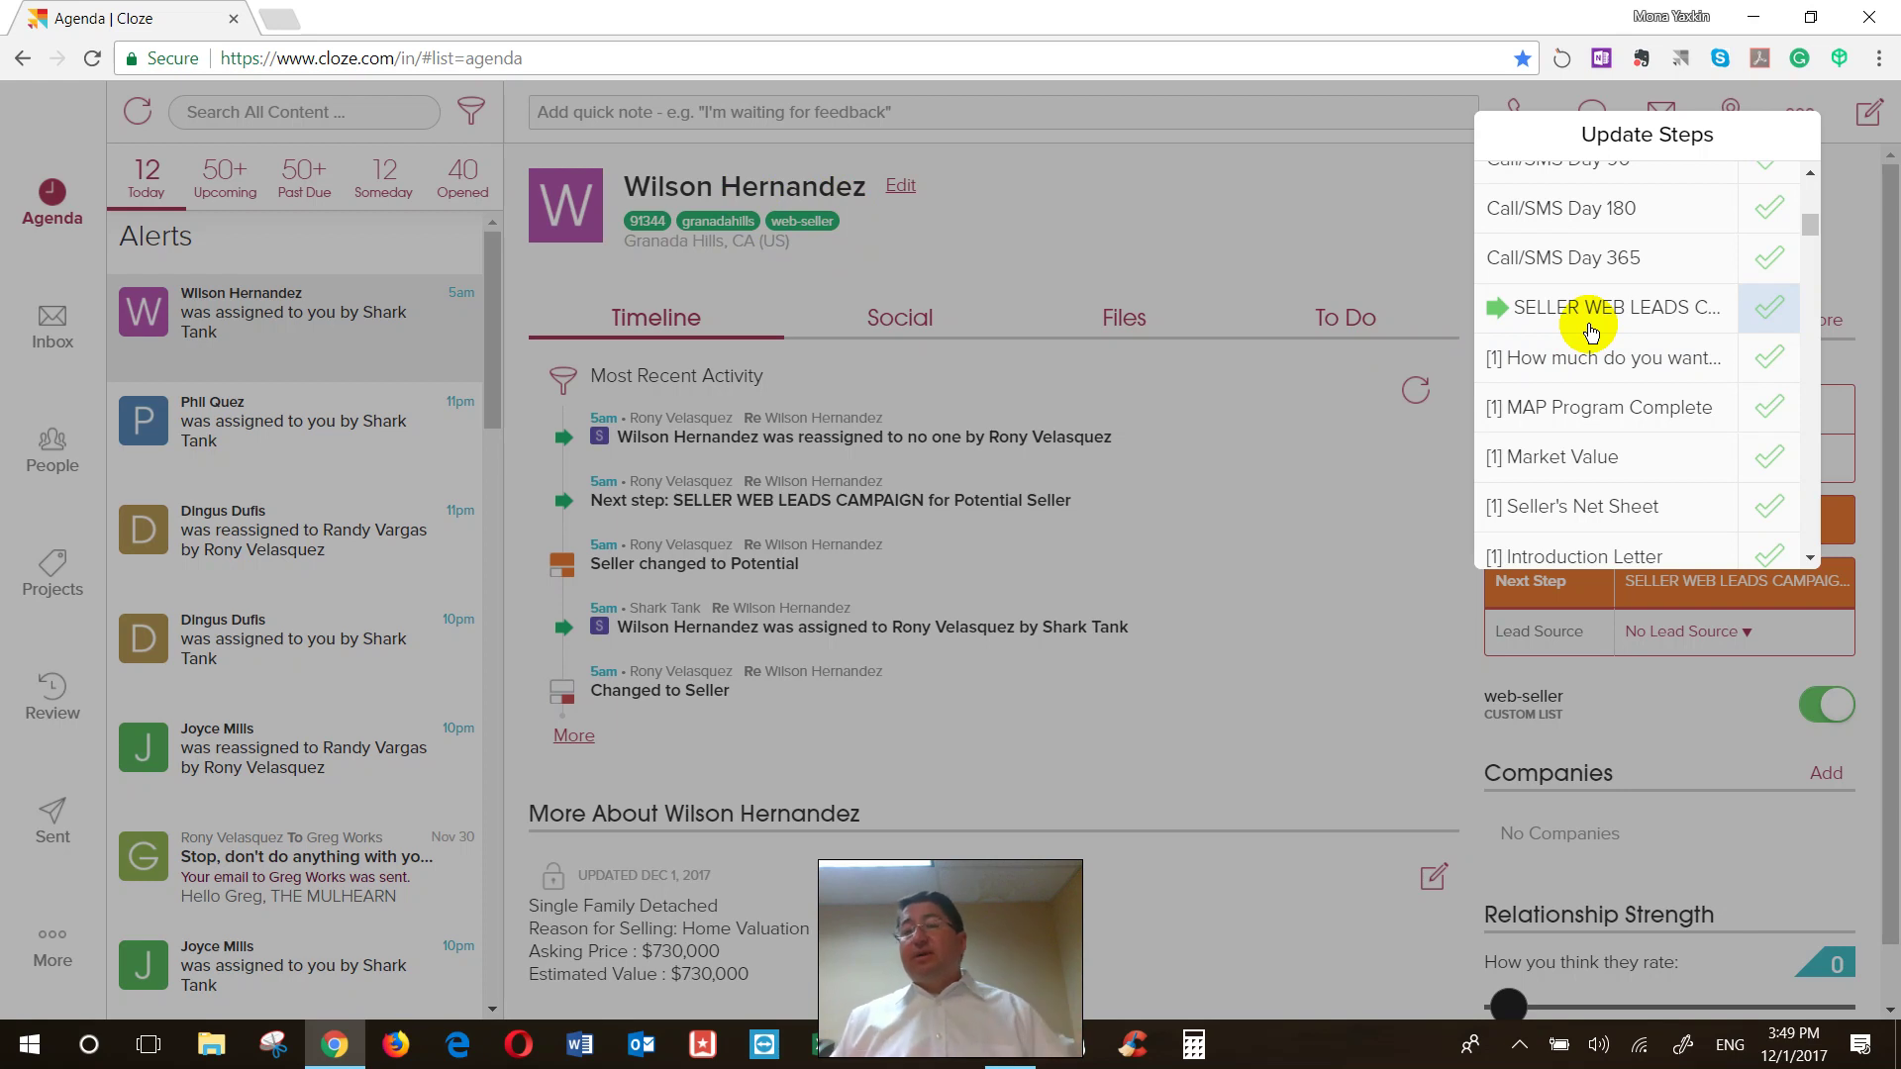
# Set the lead's next step to "[1] How much do you want for your house" from the SELLER WEB LEADS campaign
pyautogui.scroll(-7, 1592, 416)
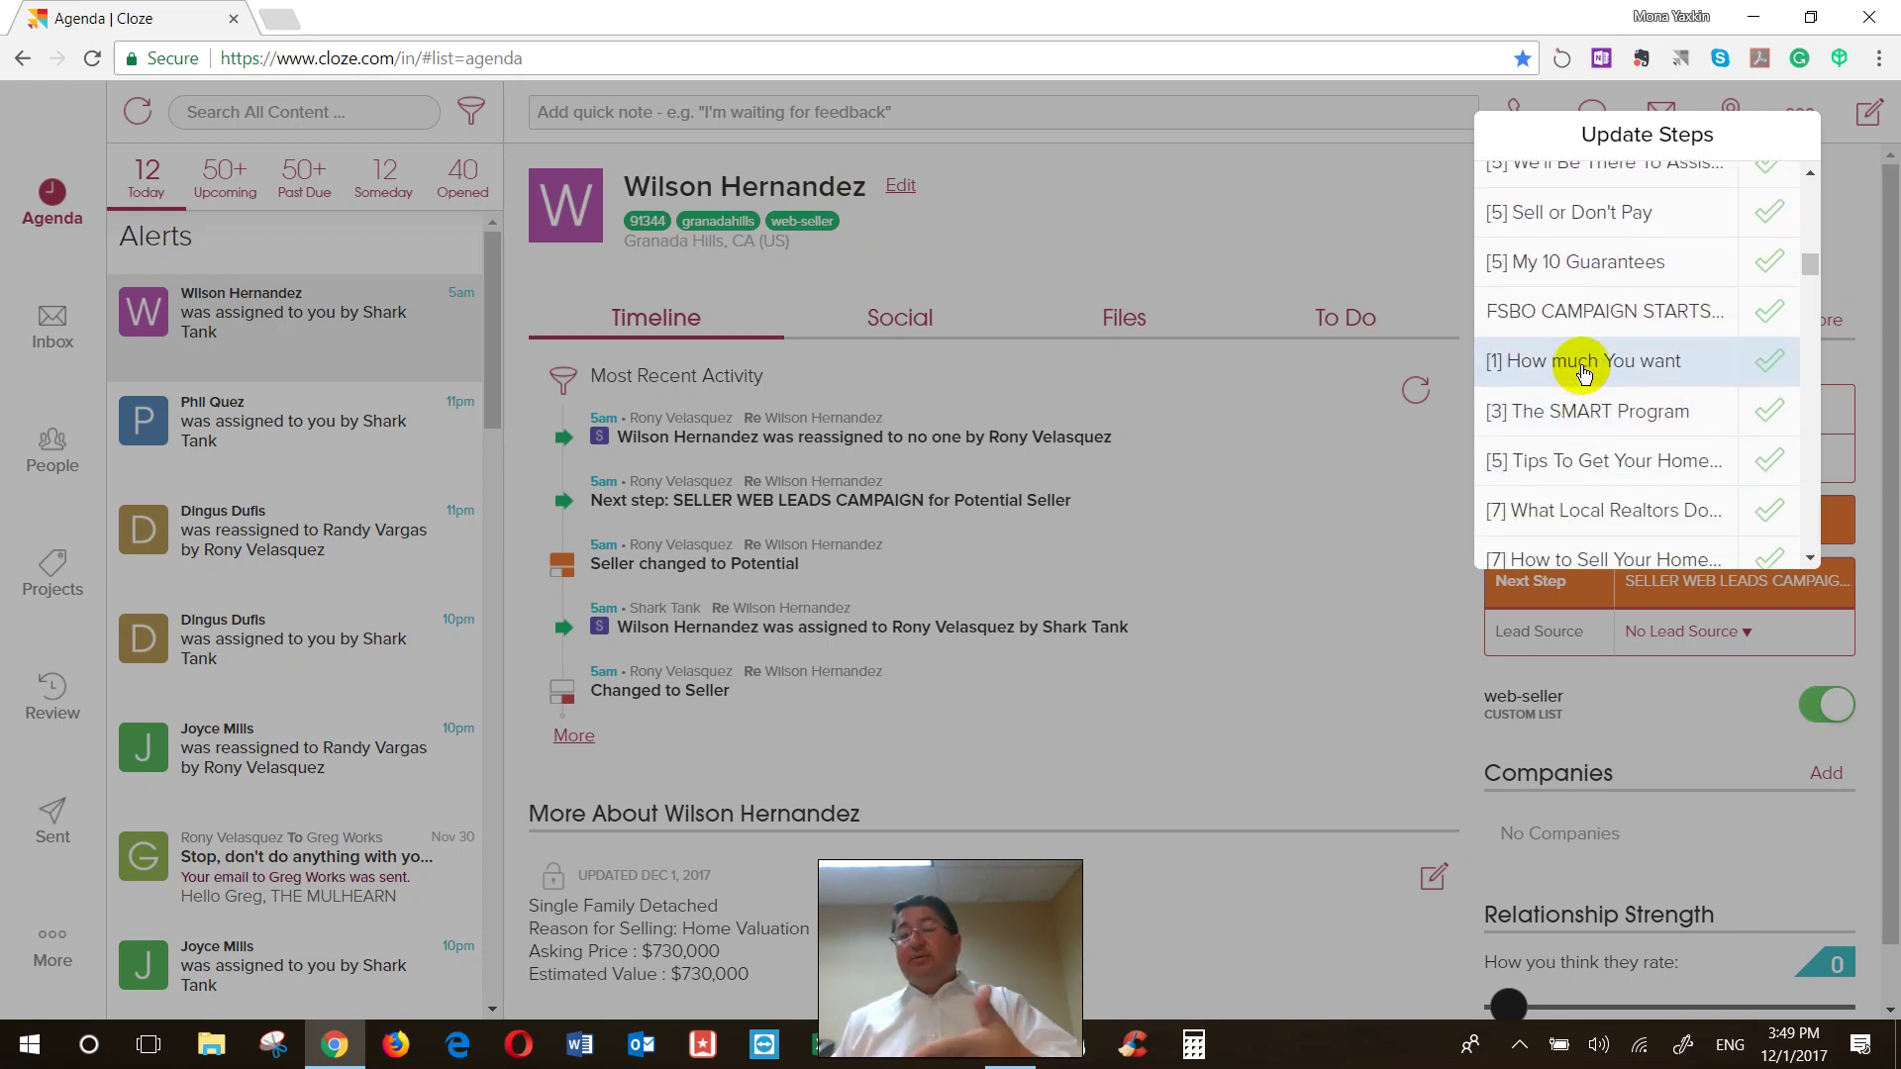
pyautogui.scroll(3, 1585, 373)
pyautogui.scroll(4, 1584, 366)
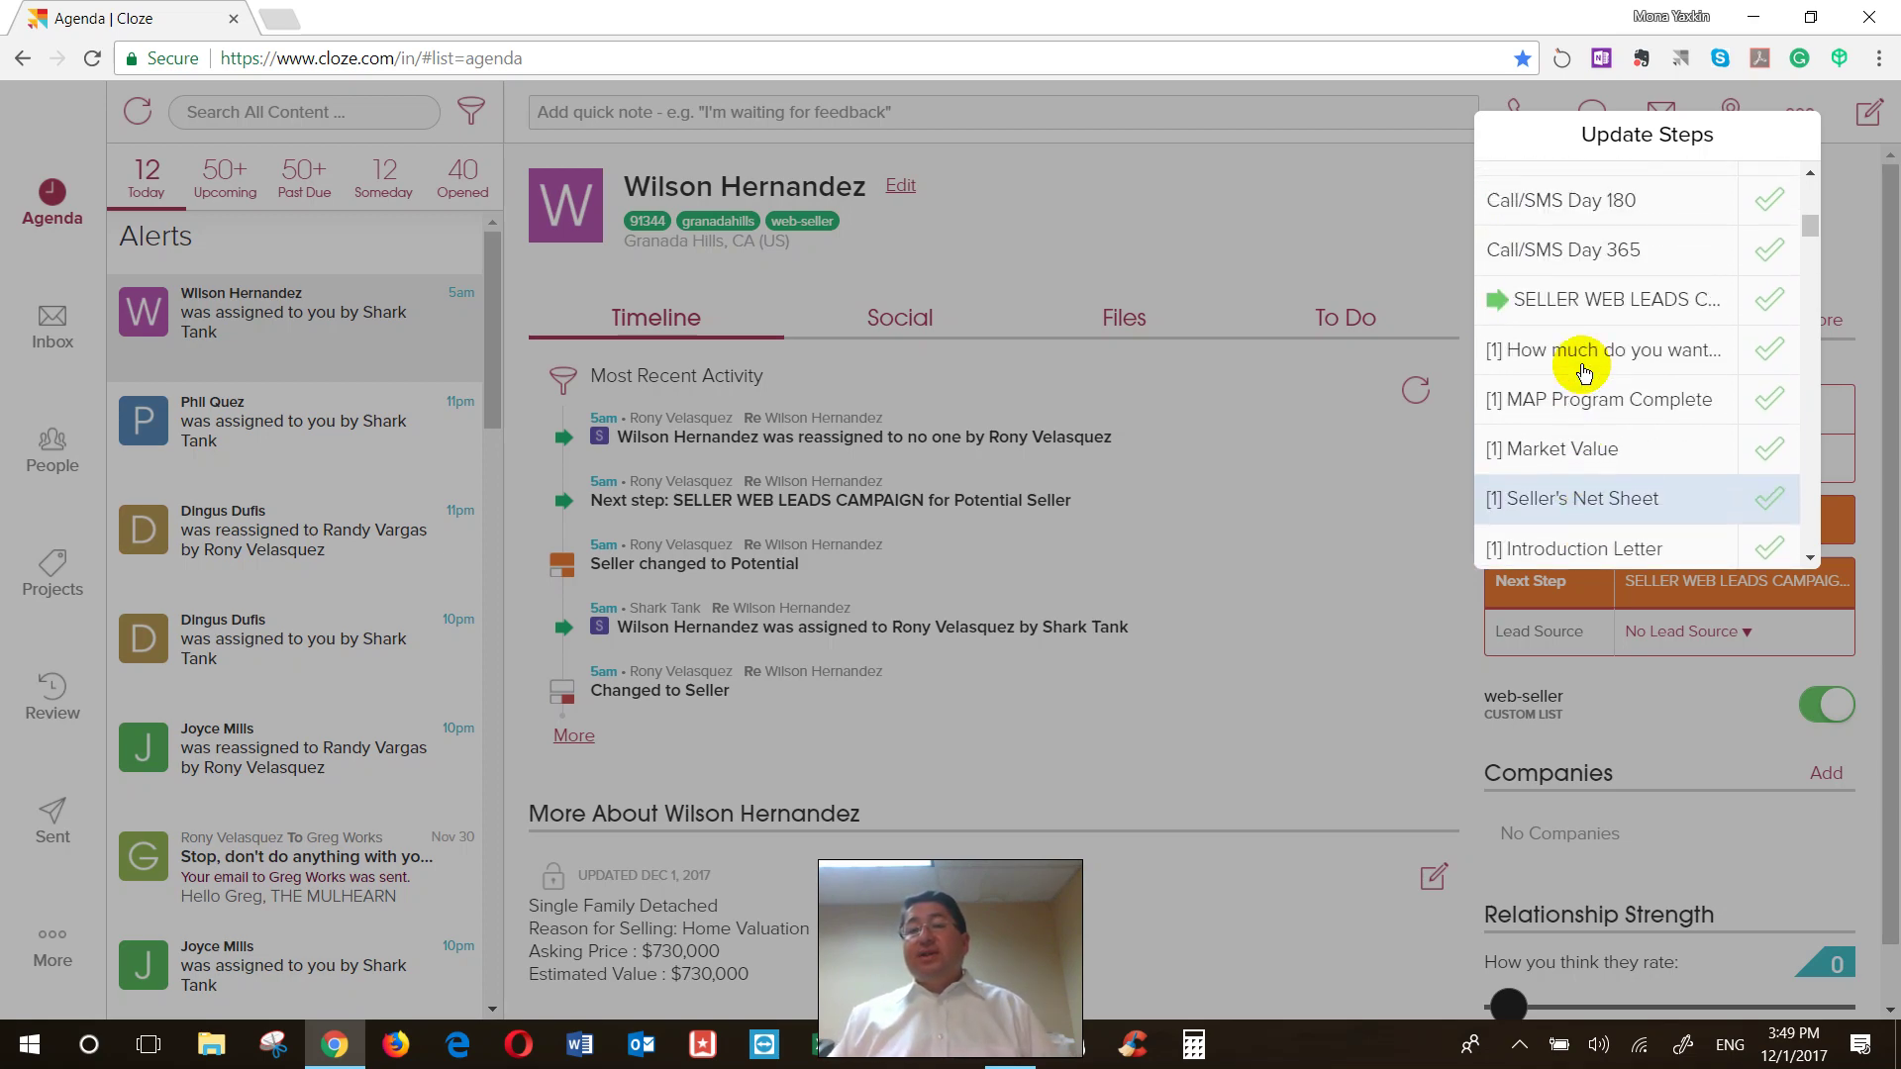
pyautogui.press('Escape')
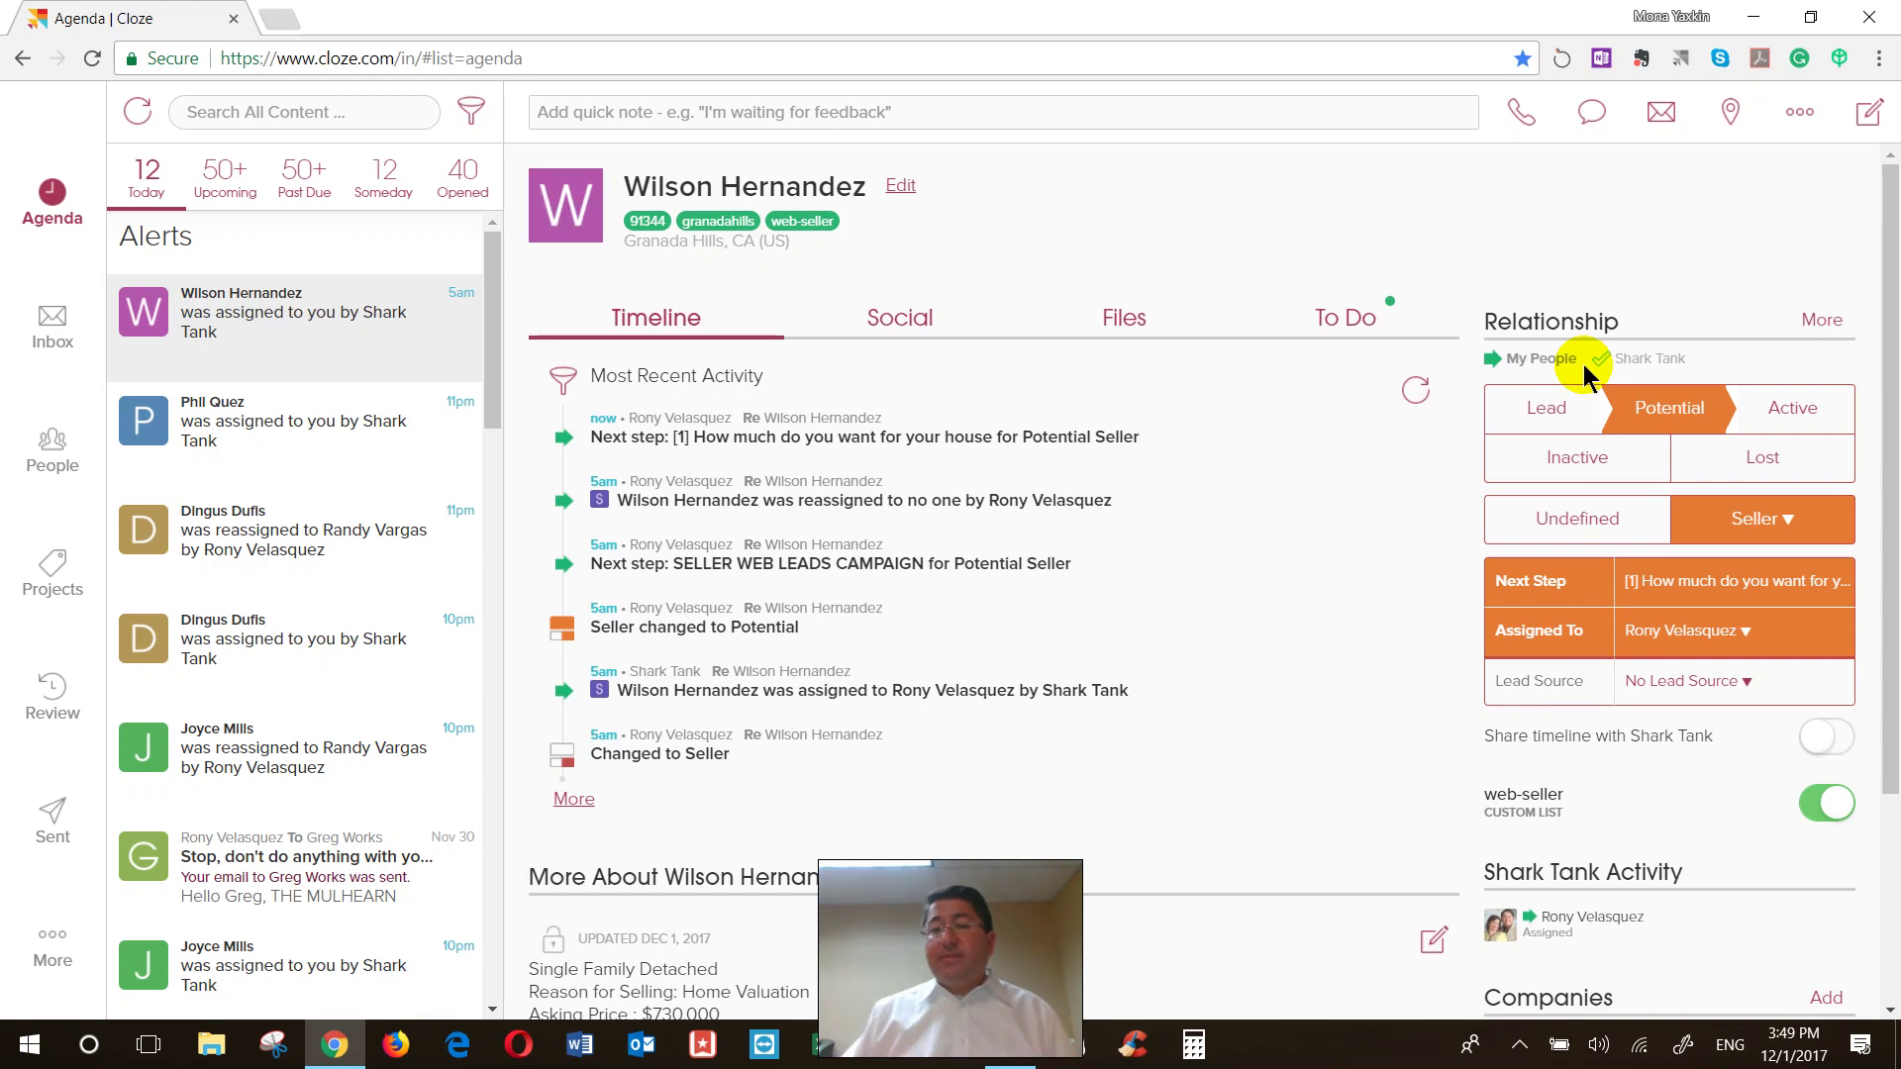
# Start the follow-up email from the lead's upcoming next-step to-do and examine its English and Spanish messages
pyautogui.click(1342, 317)
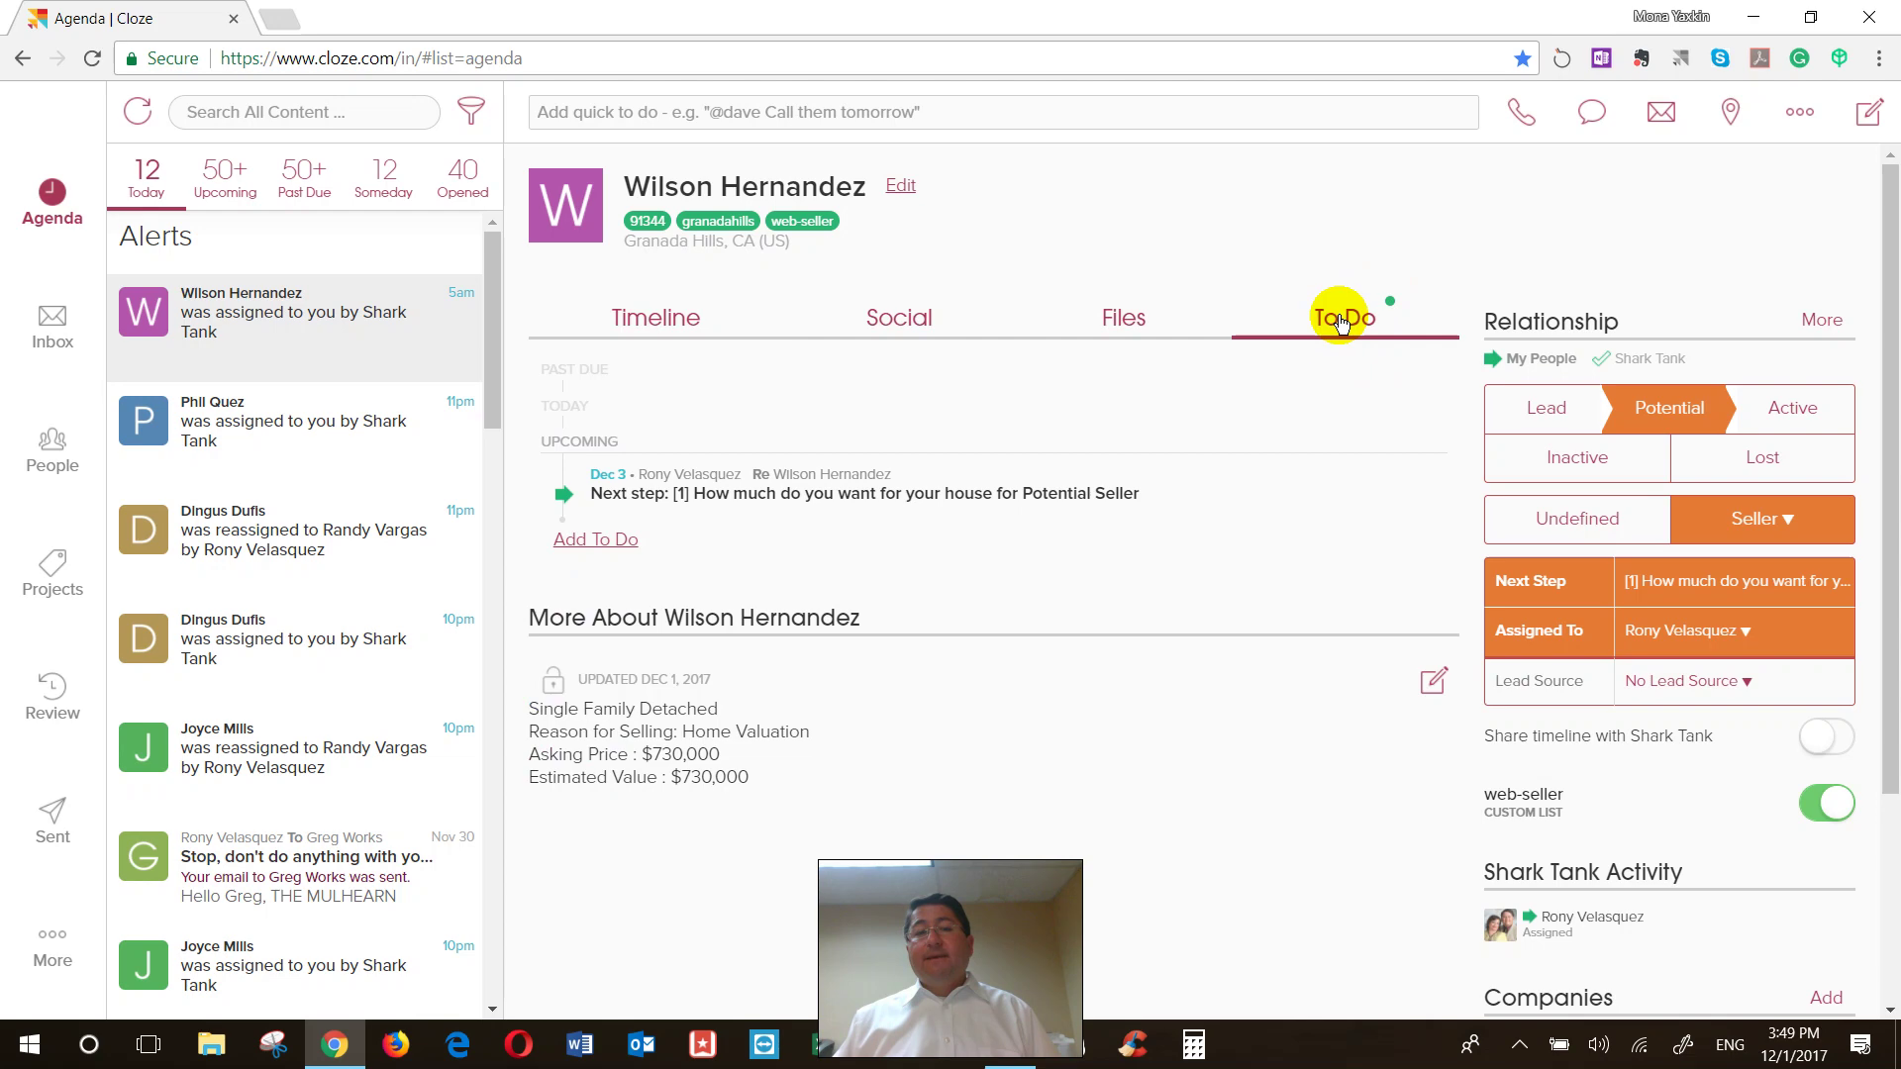
pyautogui.click(835, 493)
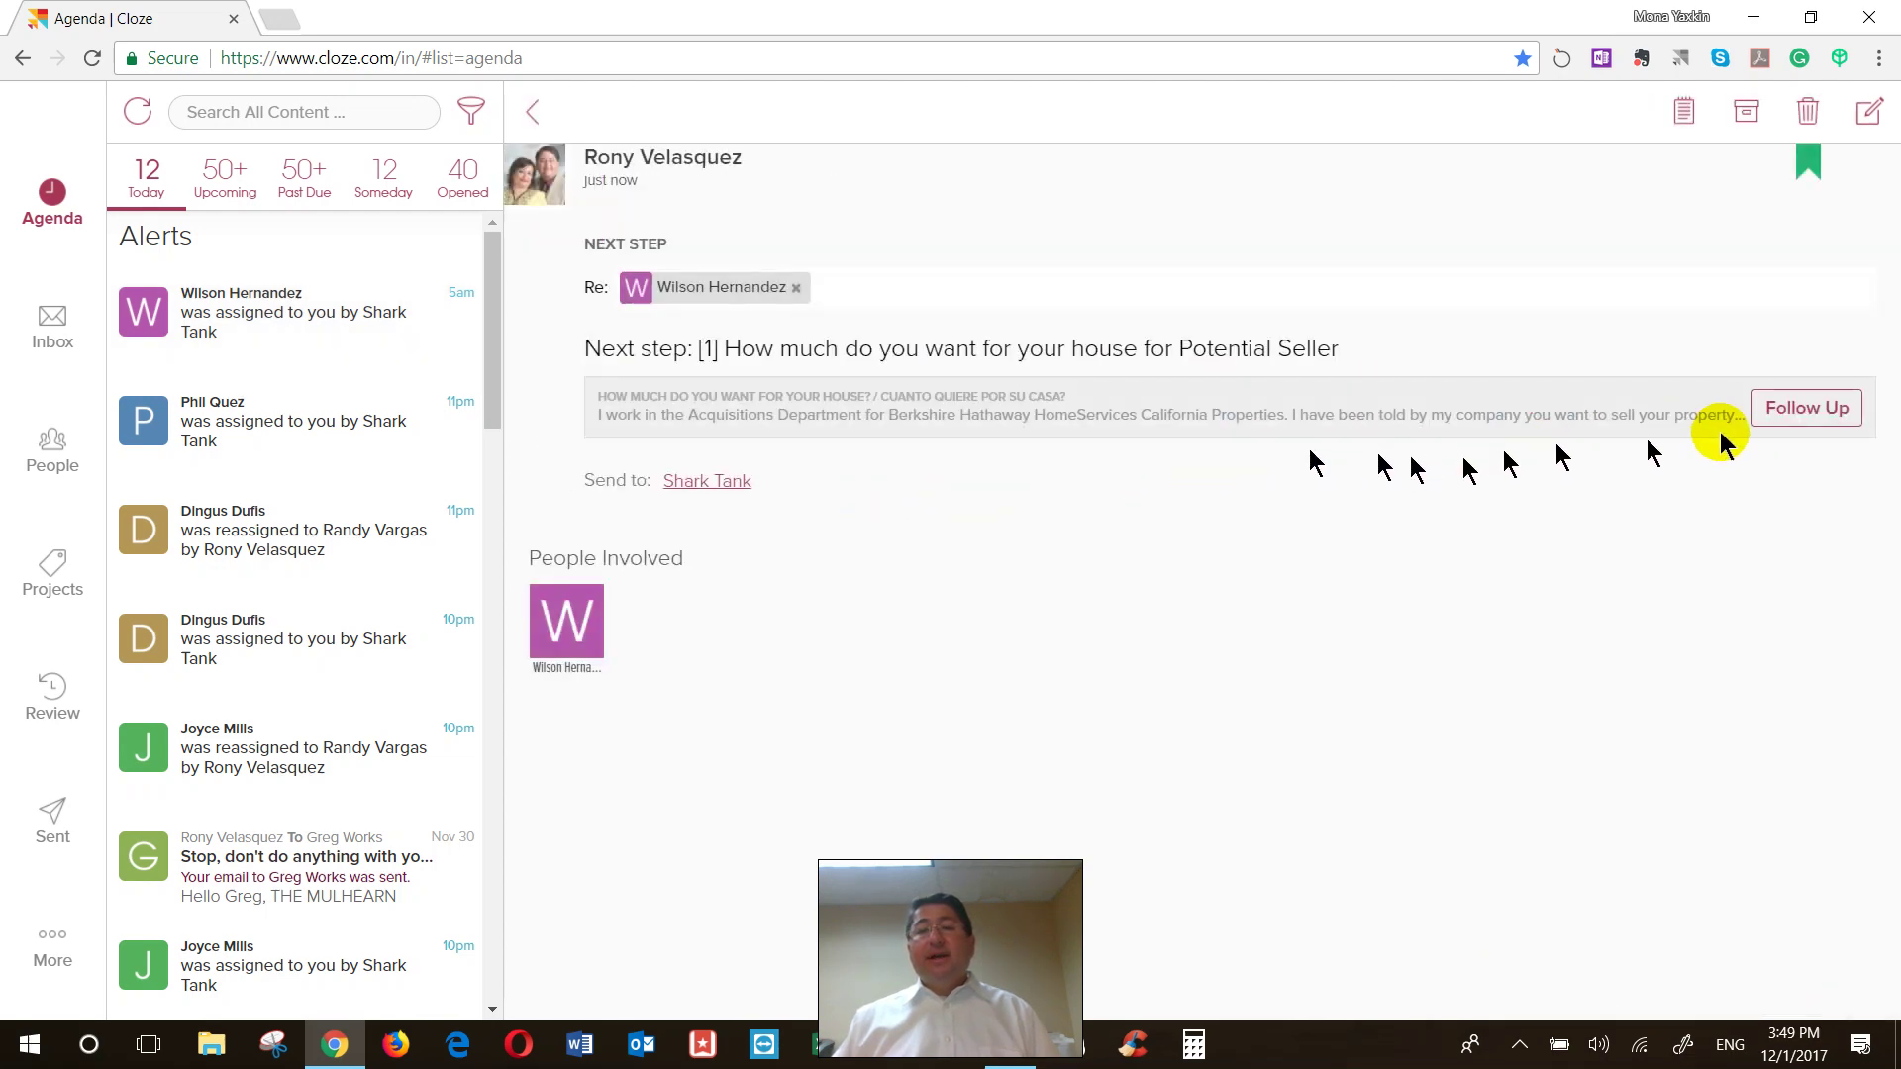
pyautogui.click(1799, 408)
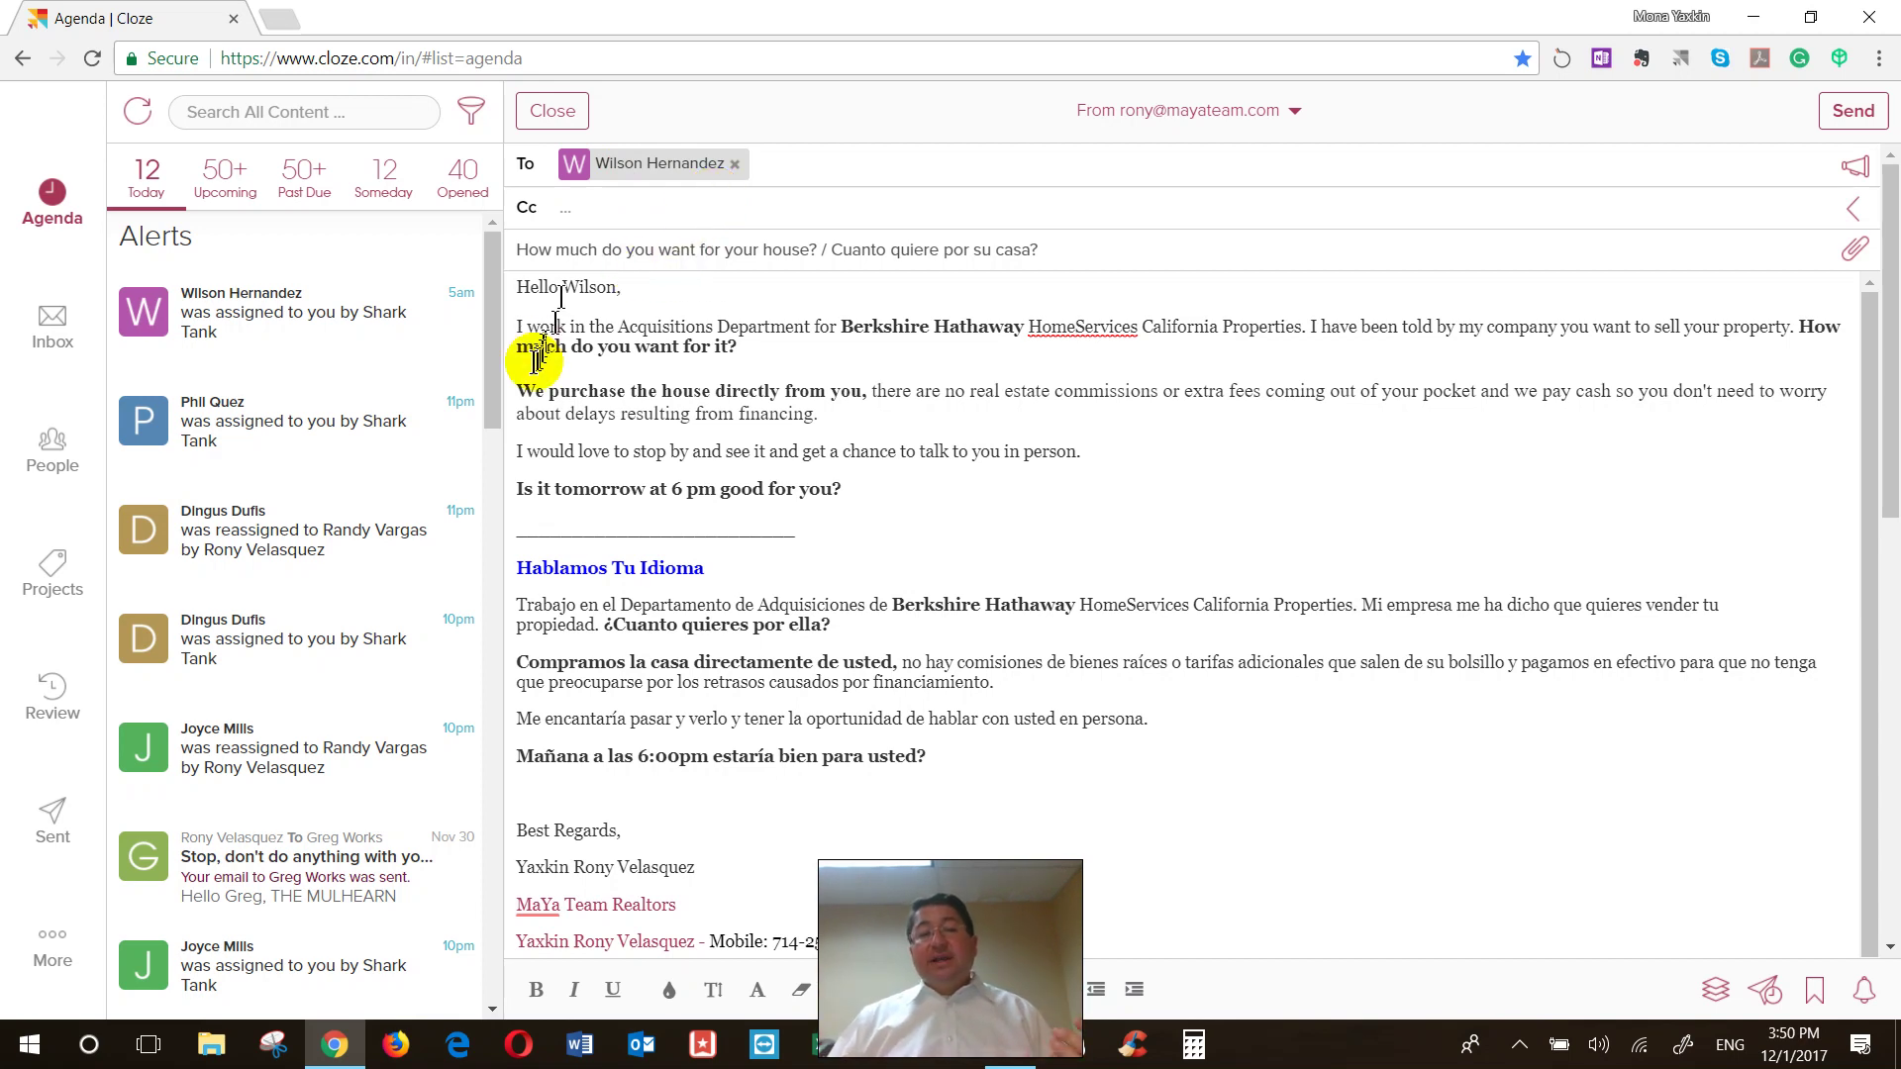
pyautogui.moveTo(503, 328); pyautogui.dragTo(861, 475)
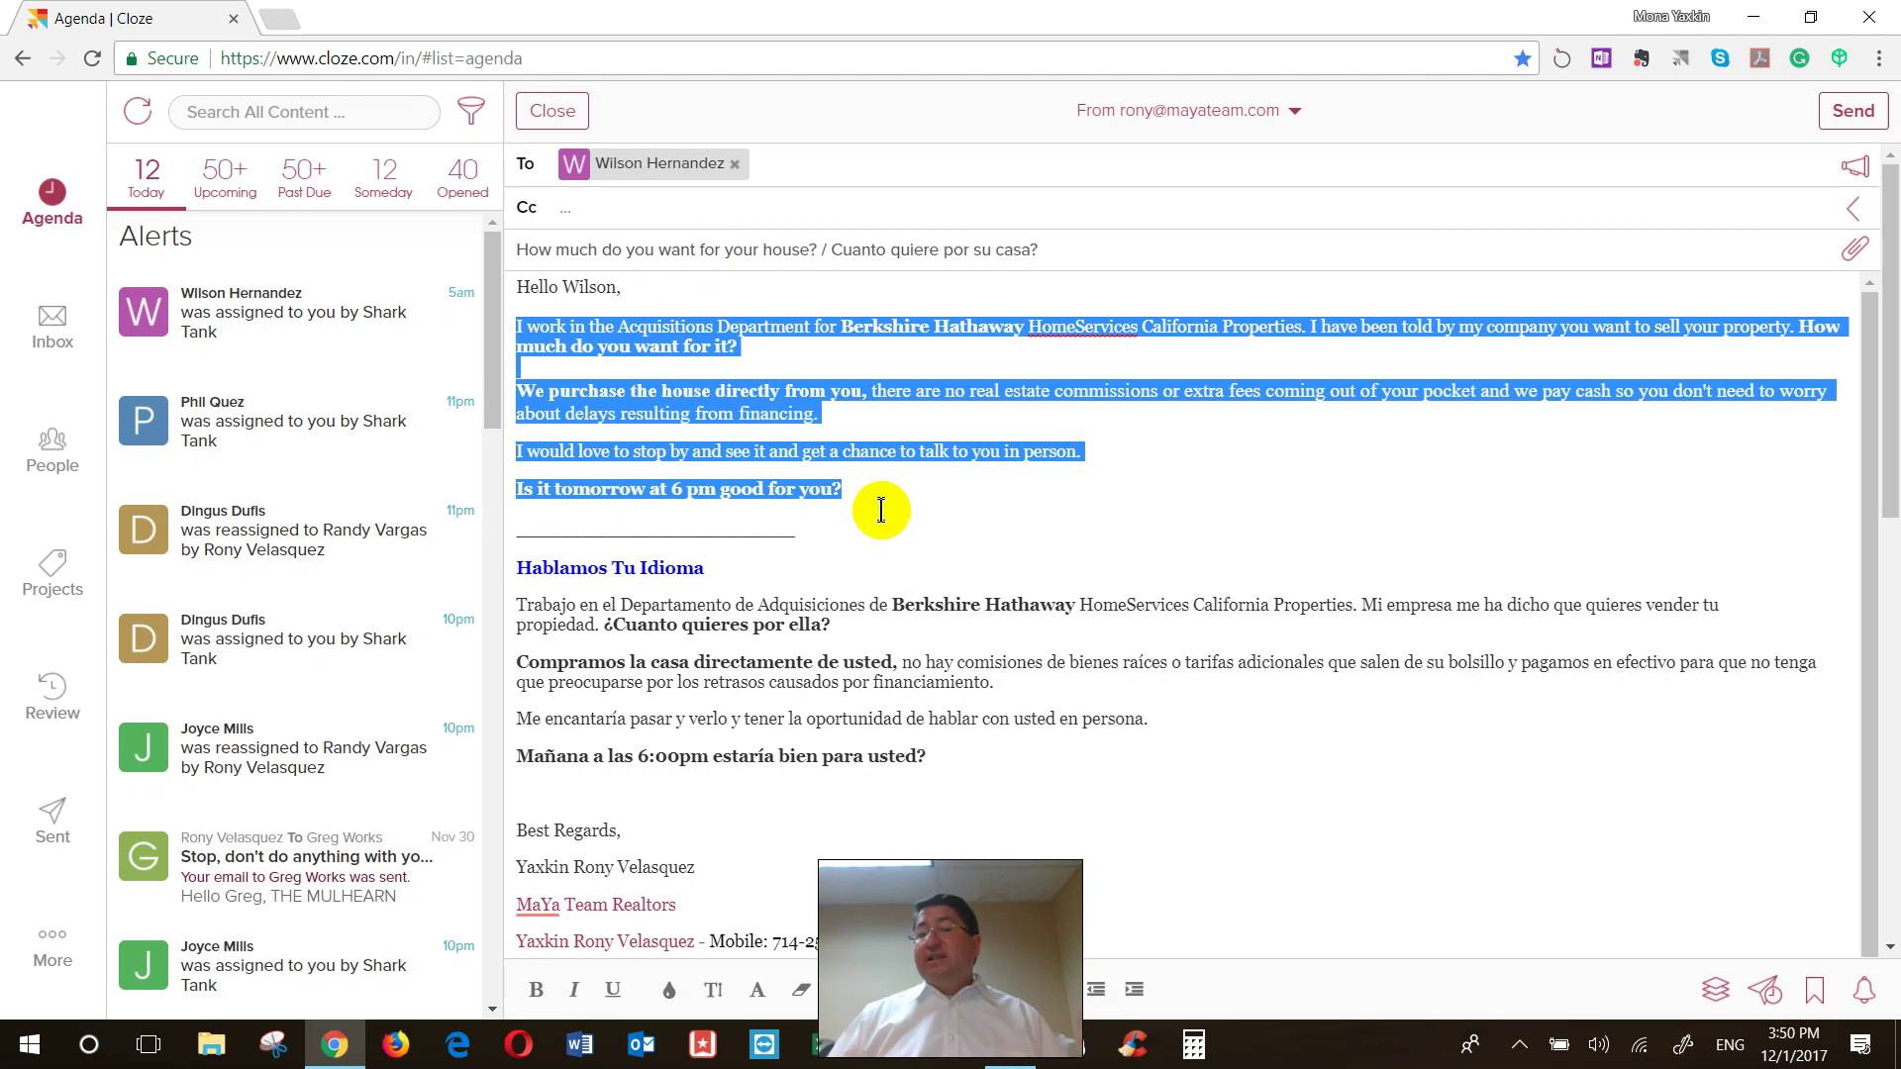
pyautogui.moveTo(516, 568); pyautogui.dragTo(1006, 757)
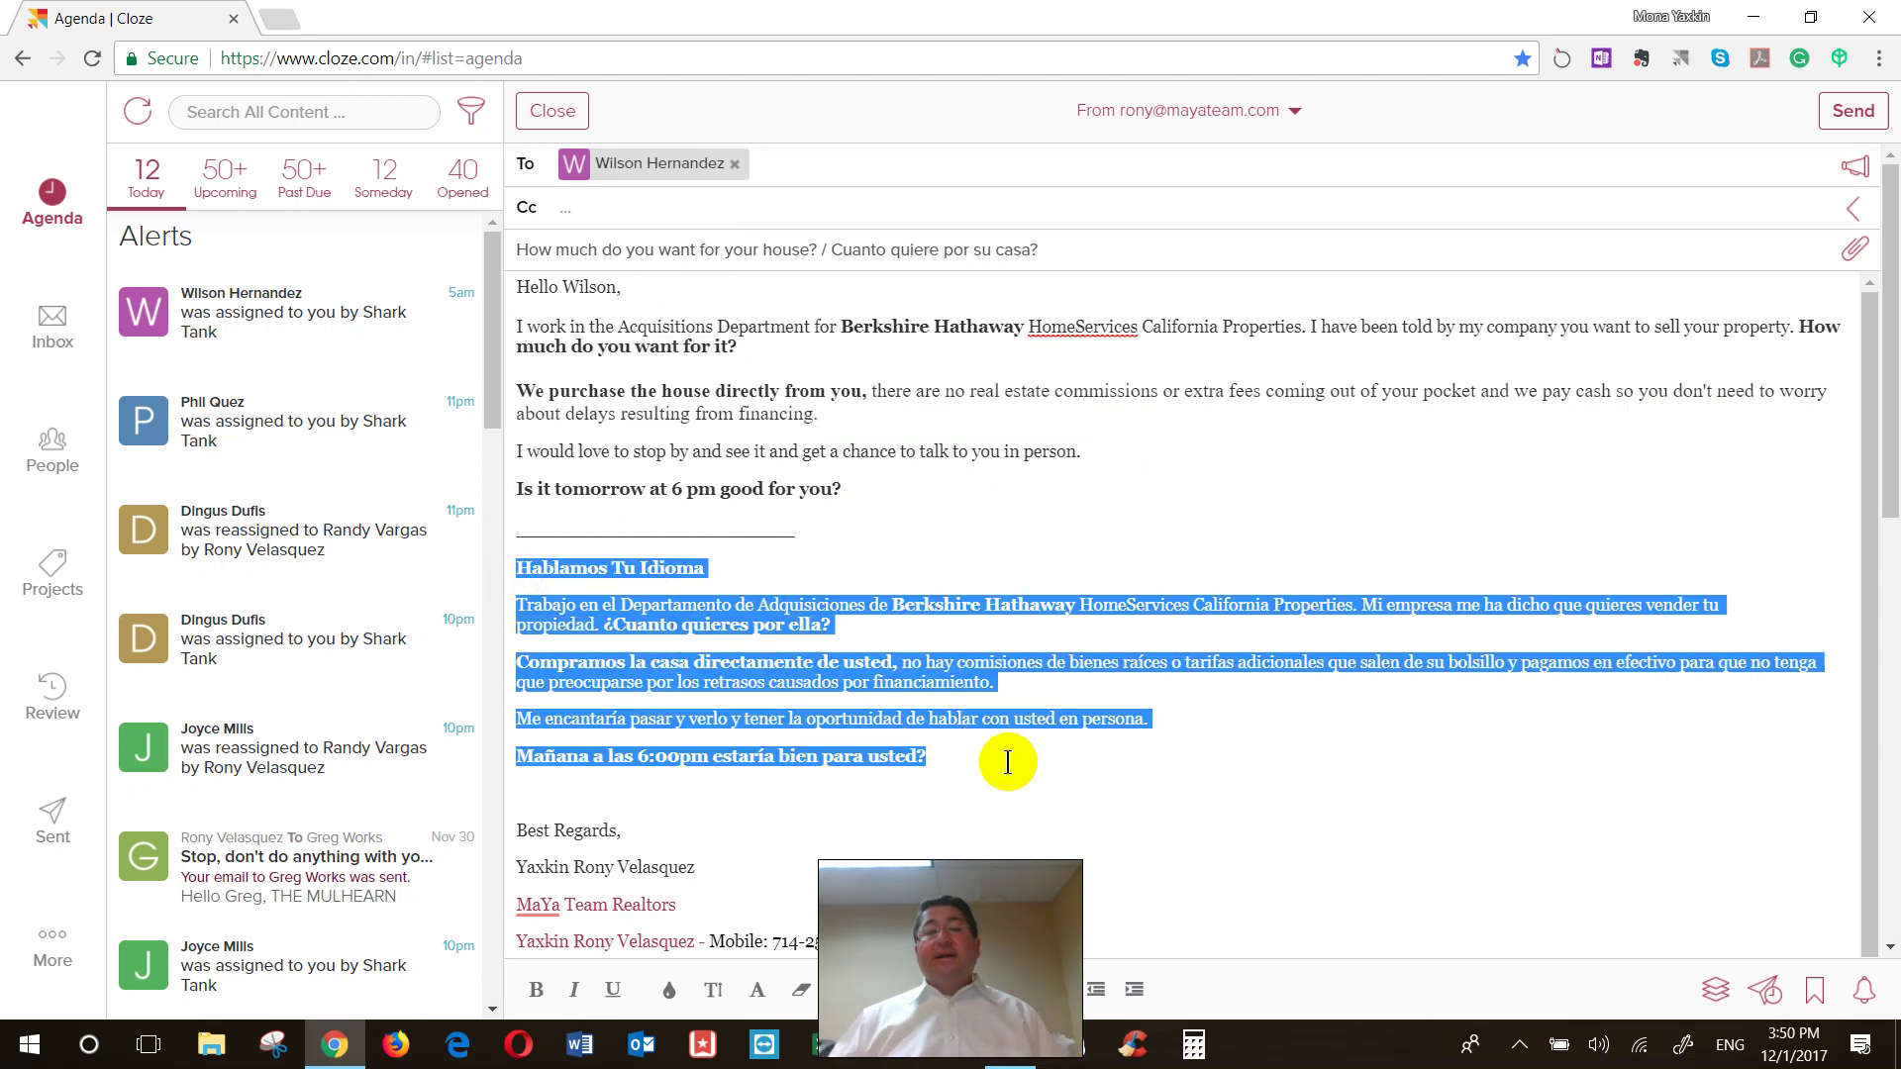
# Add "today is Friday December 1st" after the greeting in the email body
pyautogui.click(653, 288)
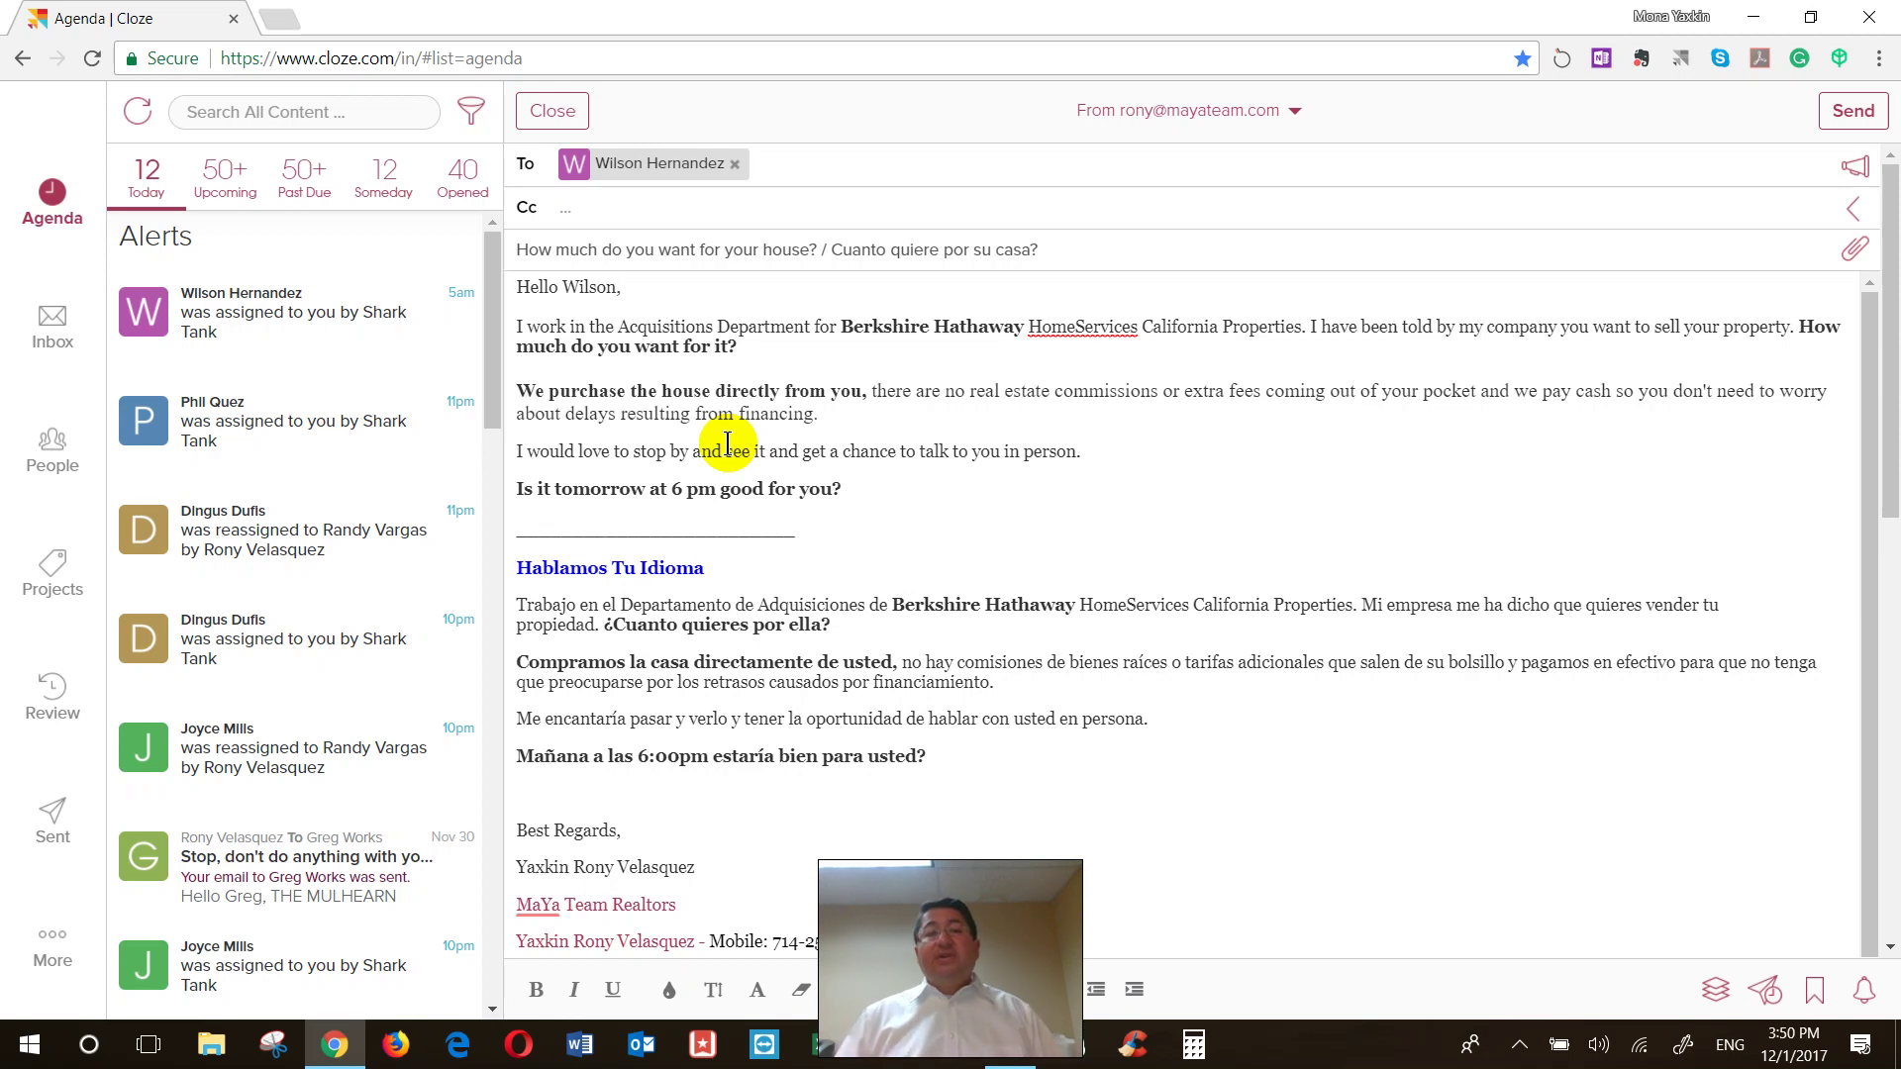
pyautogui.write('toda')
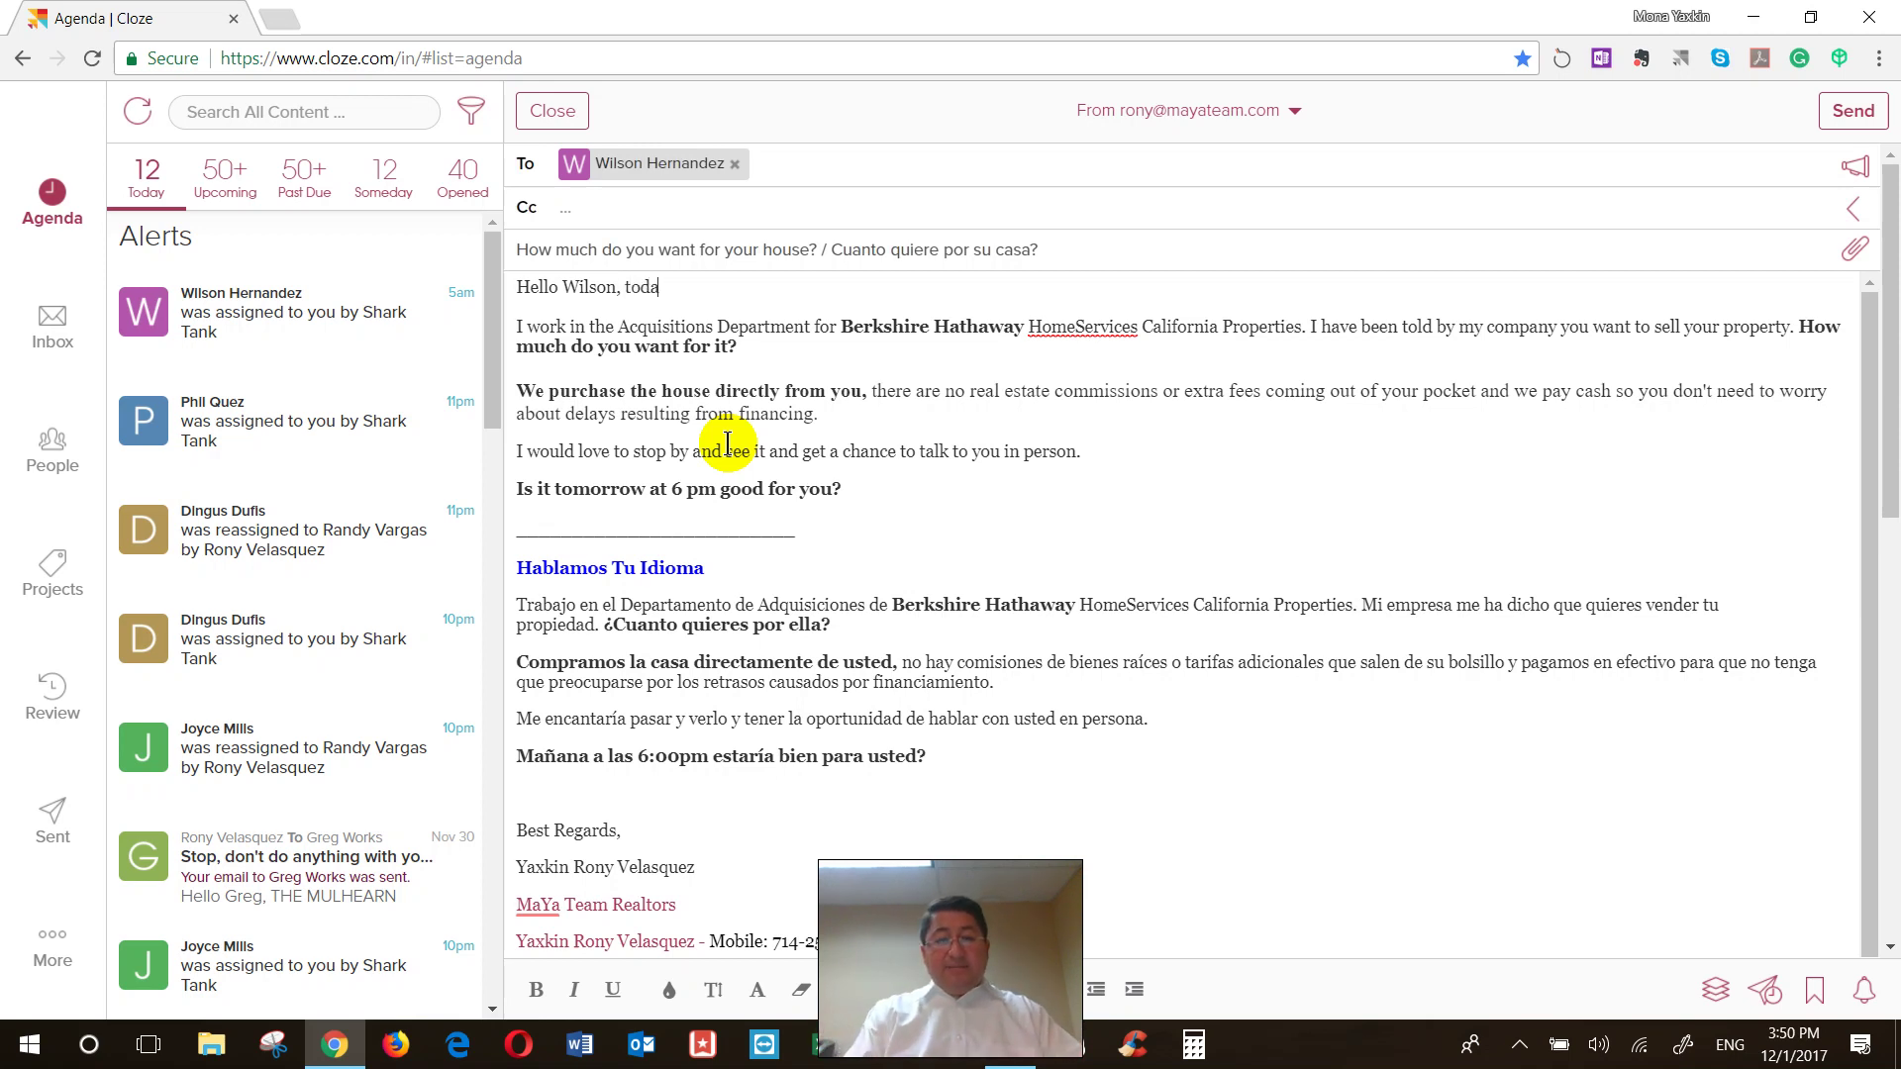
pyautogui.write('y is friday,')
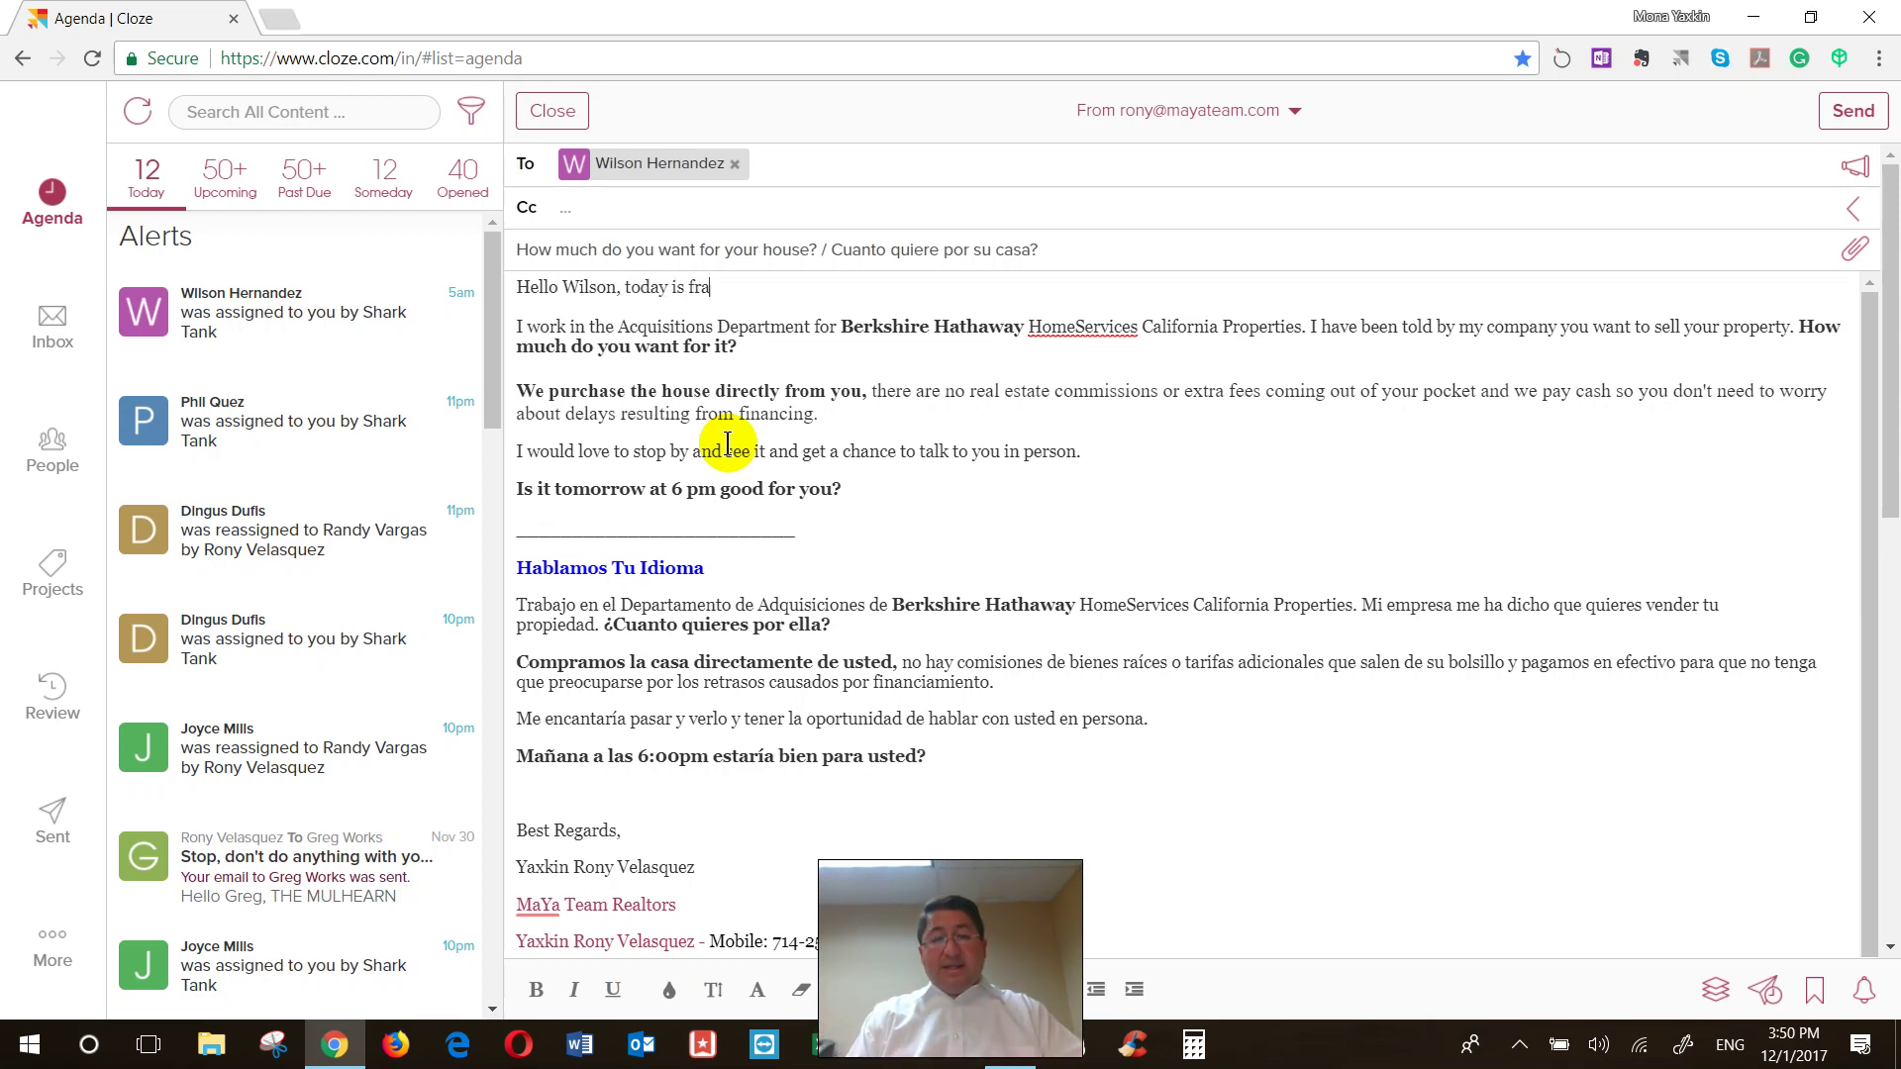
pyautogui.press('BackSpace')
pyautogui.press('BackSpace')
pyautogui.press('BackSpace')
pyautogui.press('BackSpace')
pyautogui.press('BackSpace')
pyautogui.press('BackSpace')
pyautogui.press('BackSpace')
pyautogui.press('BackSpace')
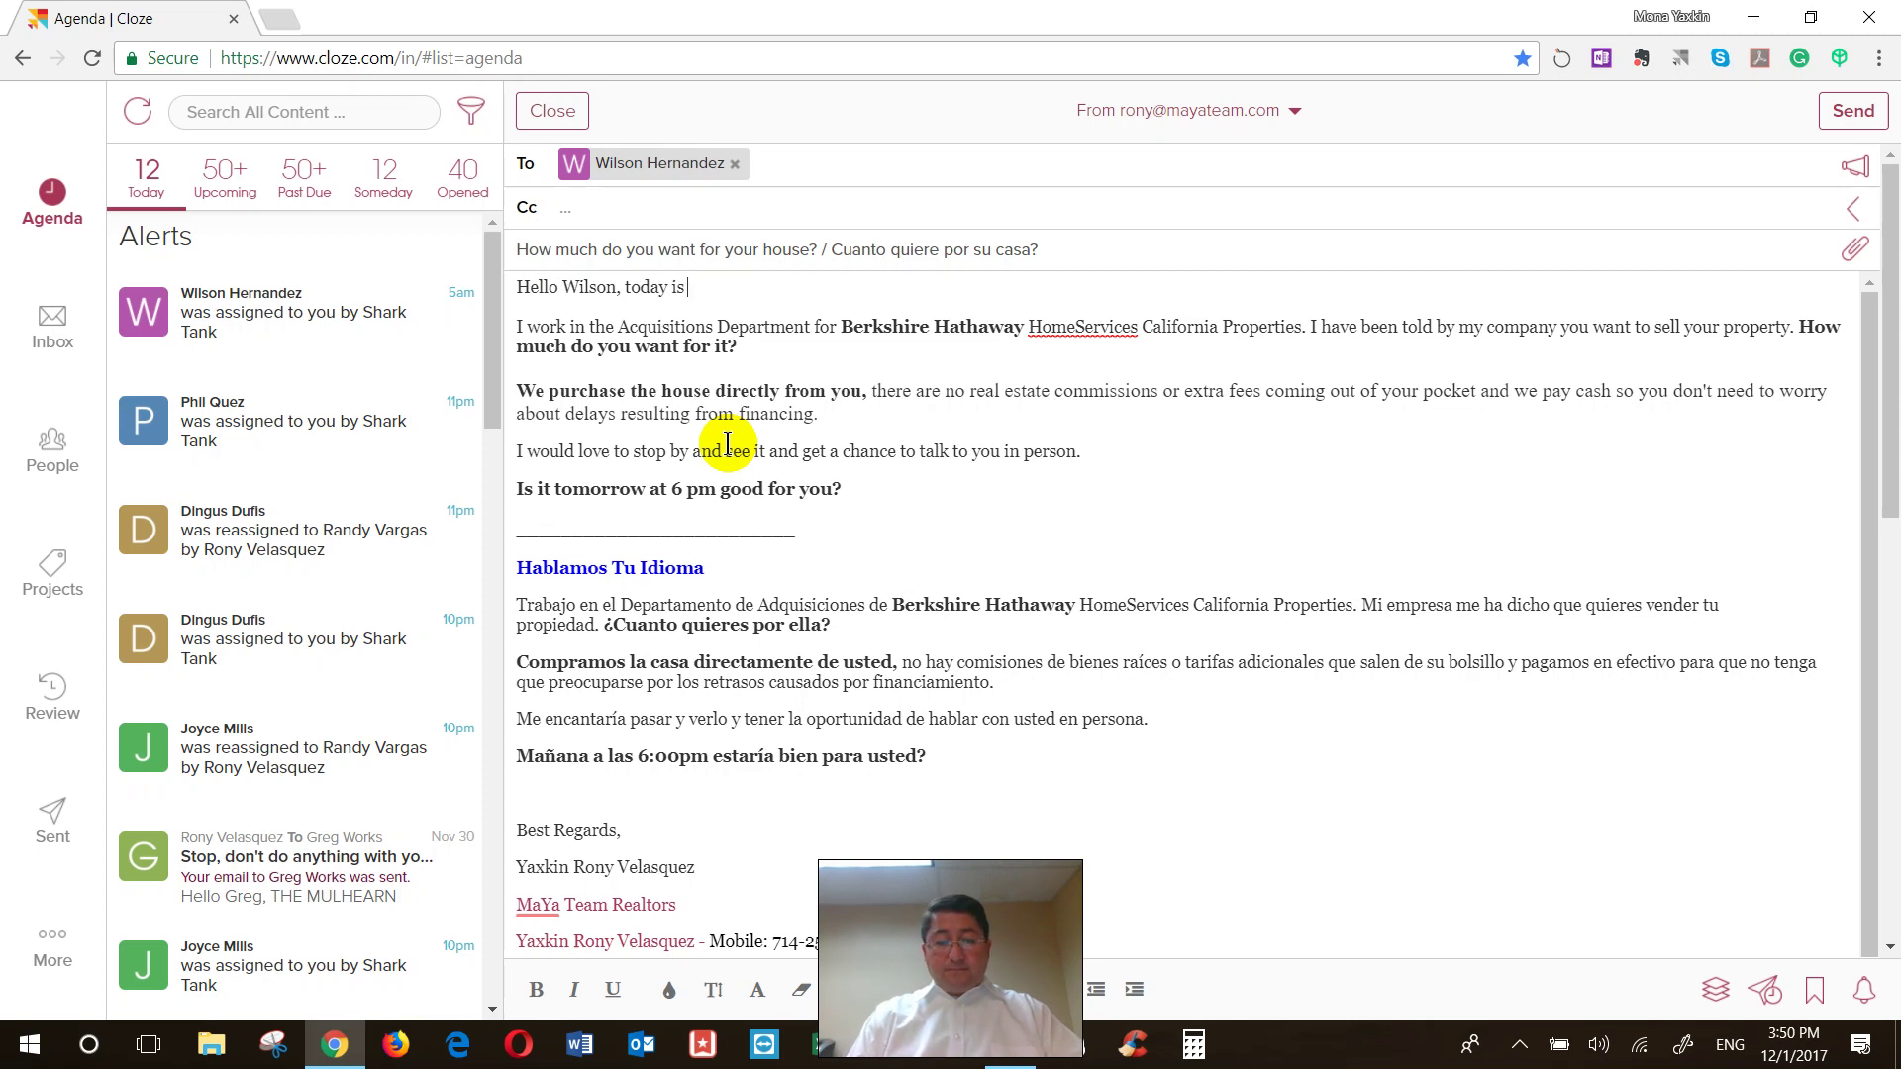
pyautogui.write('Friday November')
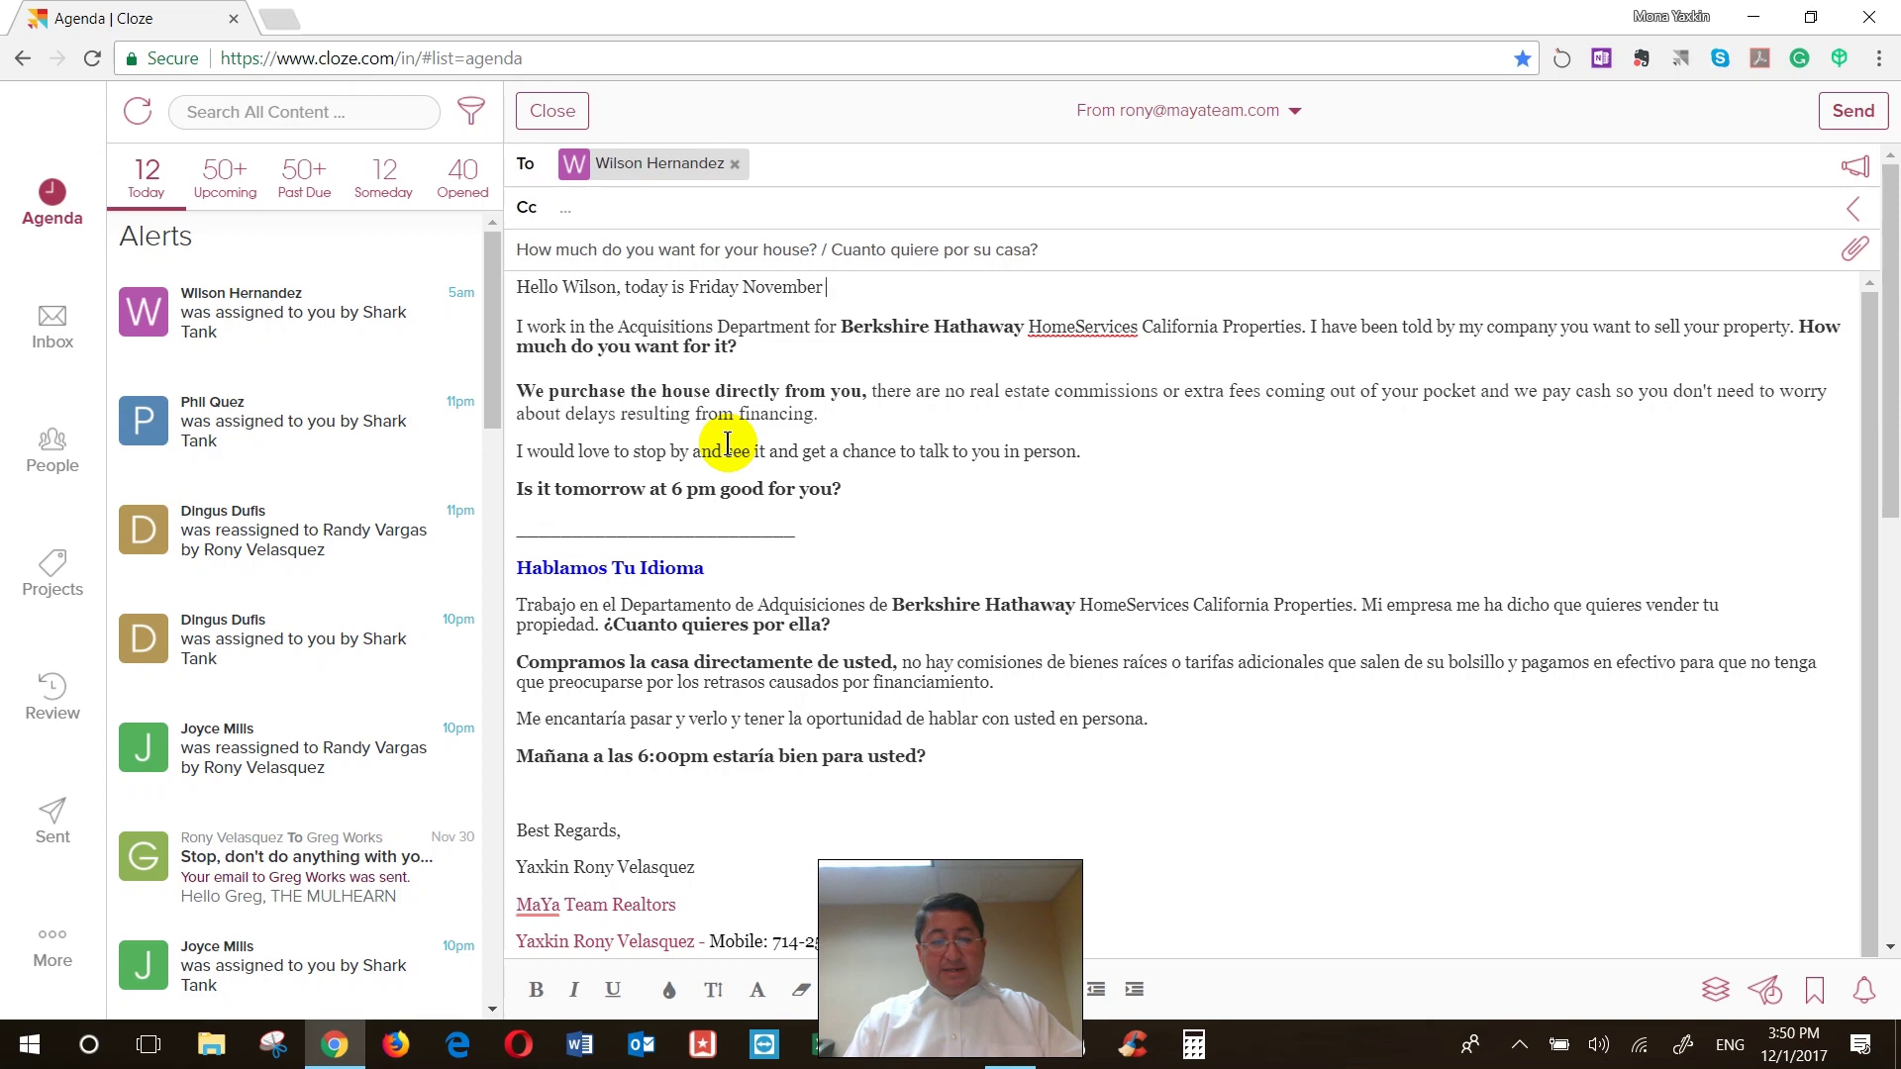
pyautogui.press('BackSpace')
pyautogui.press('BackSpace')
pyautogui.press('BackSpace')
pyautogui.press('BackSpace')
pyautogui.press('BackSpace')
pyautogui.press('BackSpace')
pyautogui.press('BackSpace')
pyautogui.press('BackSpace')
pyautogui.press('BackSpace')
pyautogui.write('December 1st')
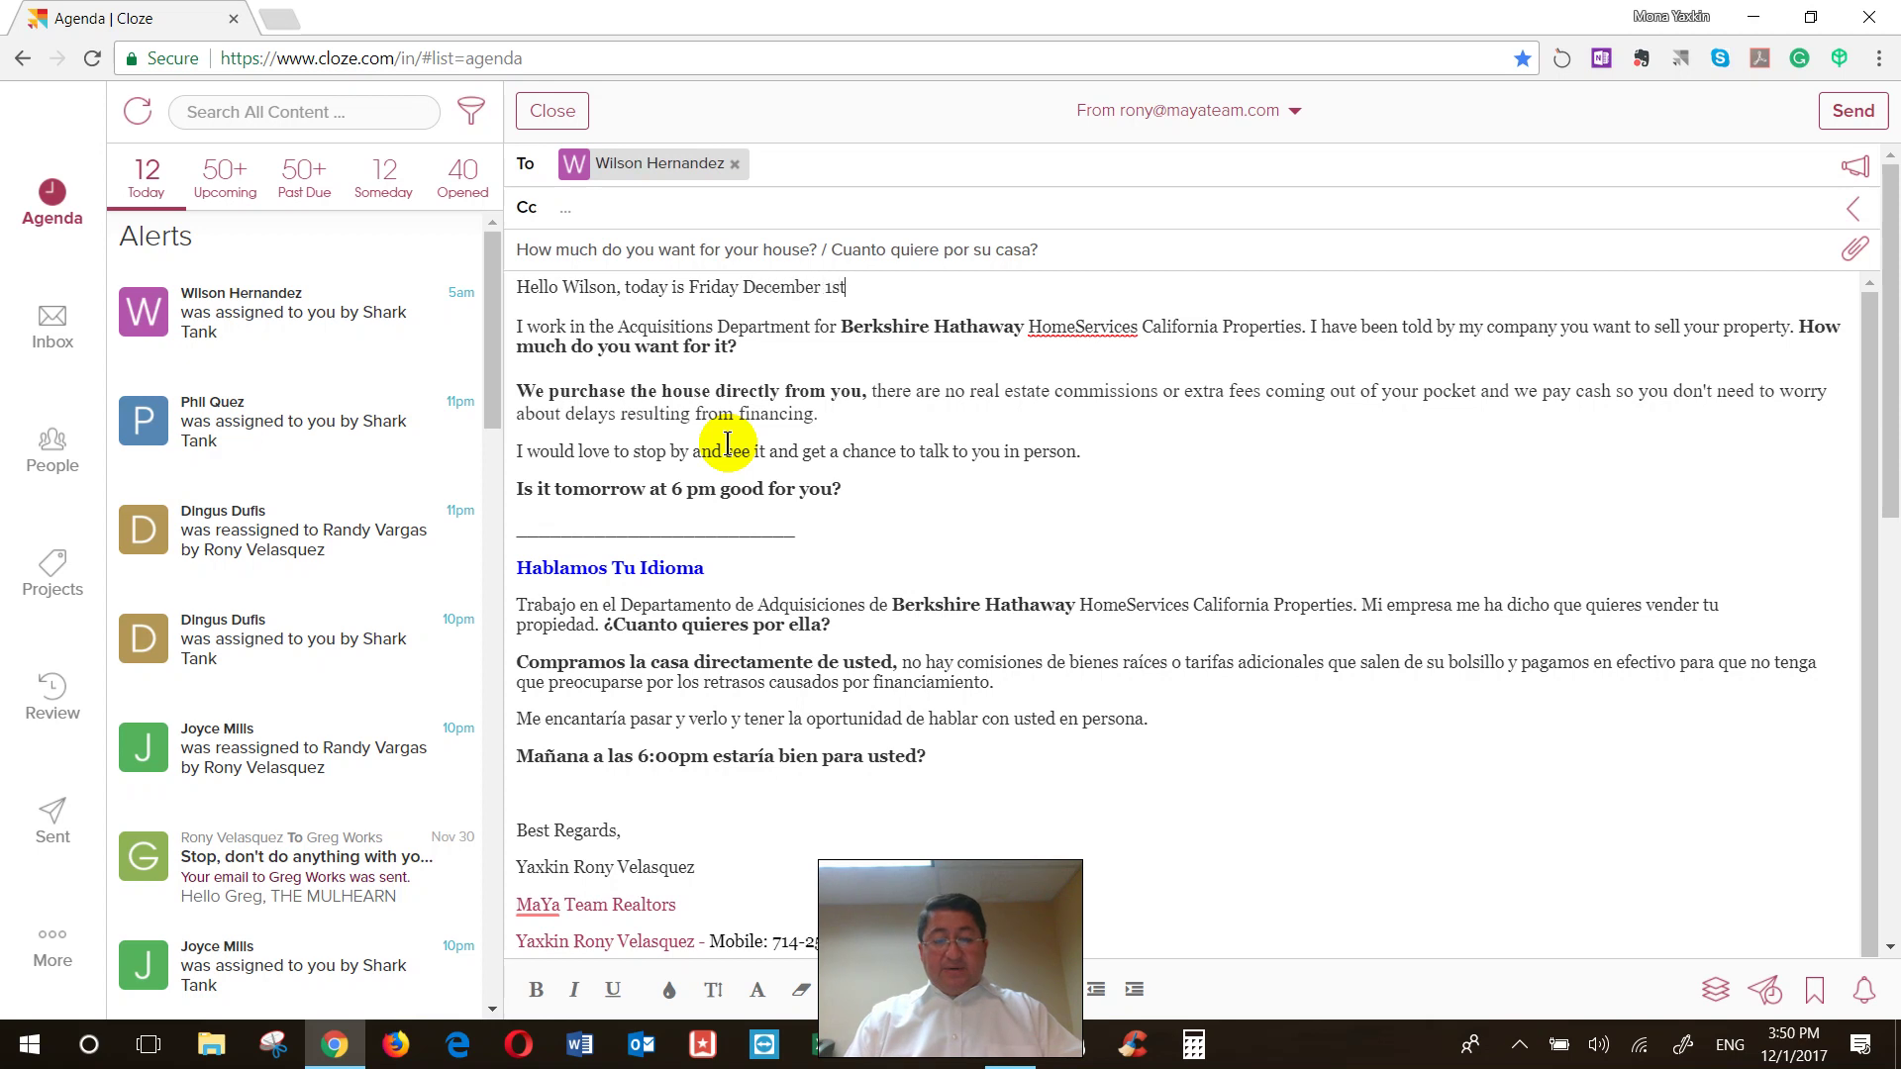
# Append "and" to the greeting line and join it with the English paragraph that follows
pyautogui.write(' and')
pyautogui.press('Delete')
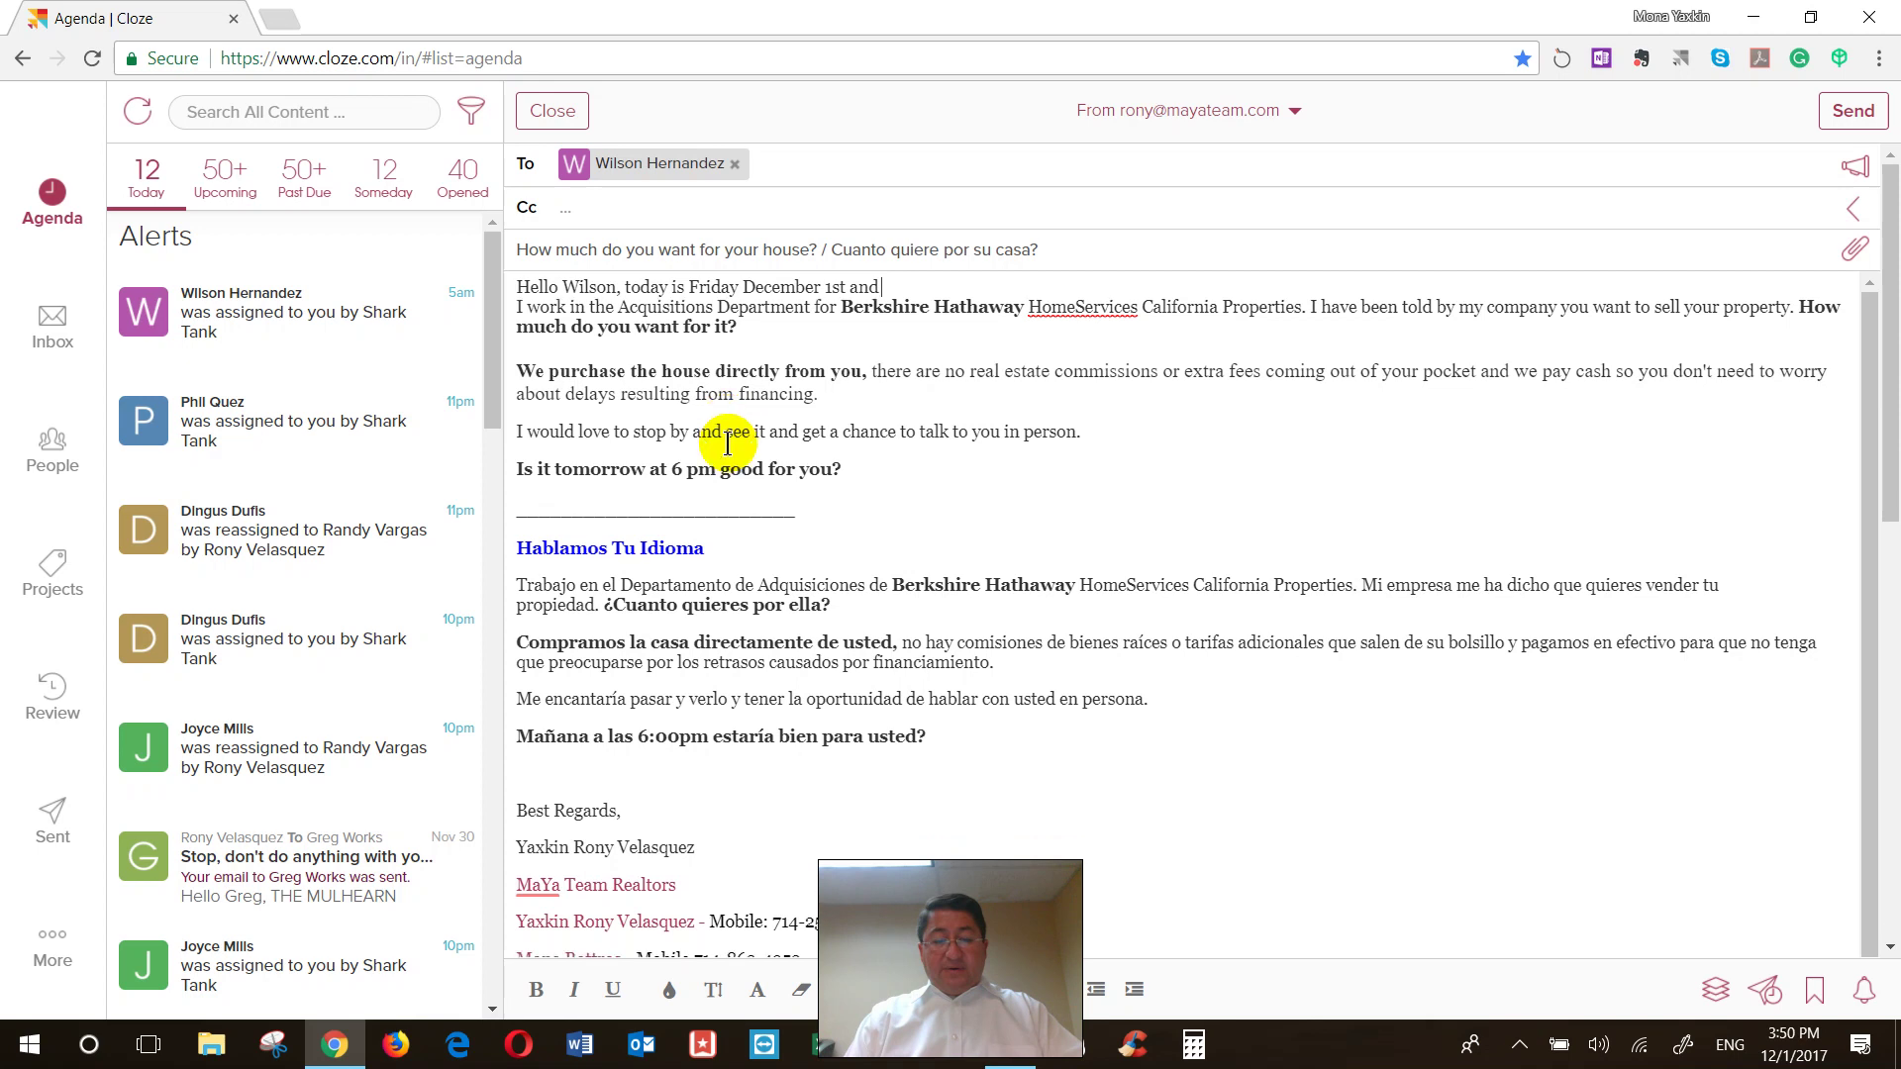
pyautogui.press('Delete')
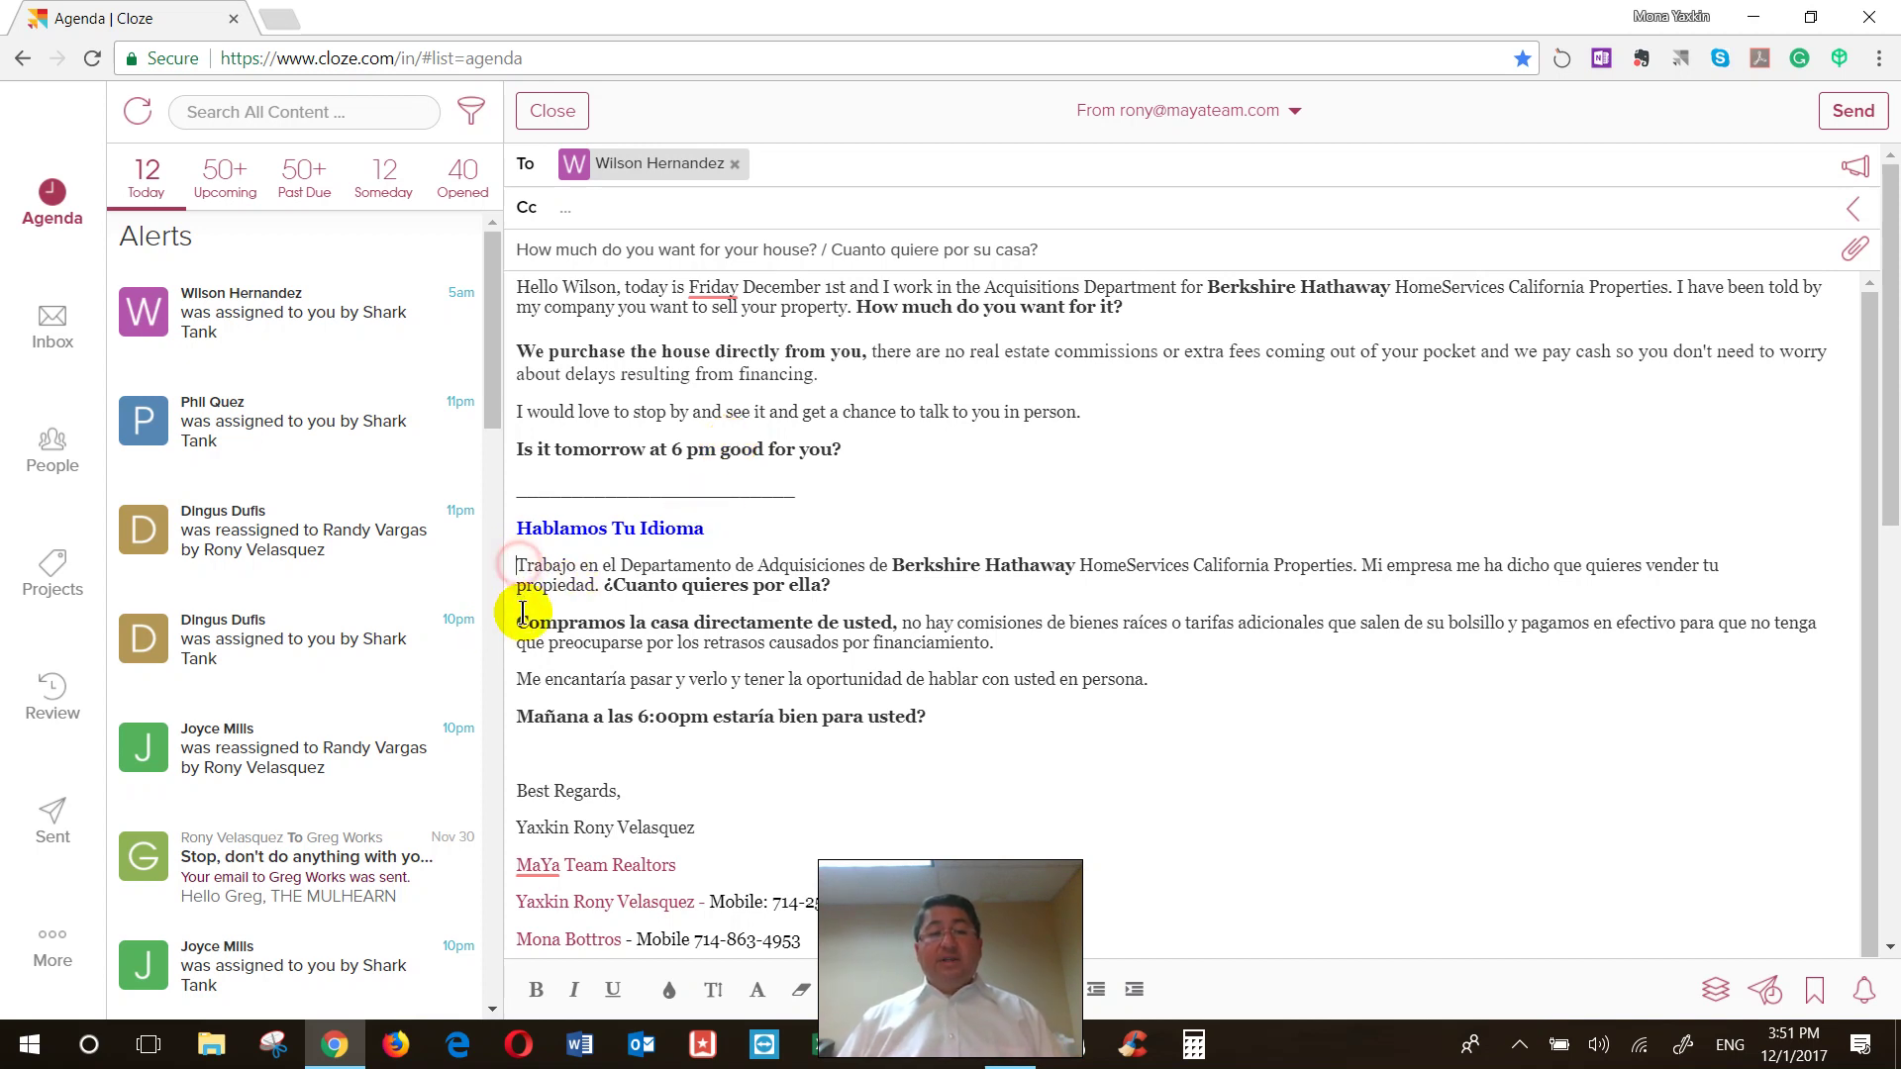
# Insert "Hoy es Viernes Deciembre 1th." at the start of the Spanish paragraph under Hablamos Tu Idioma
pyautogui.write('Hoy es V')
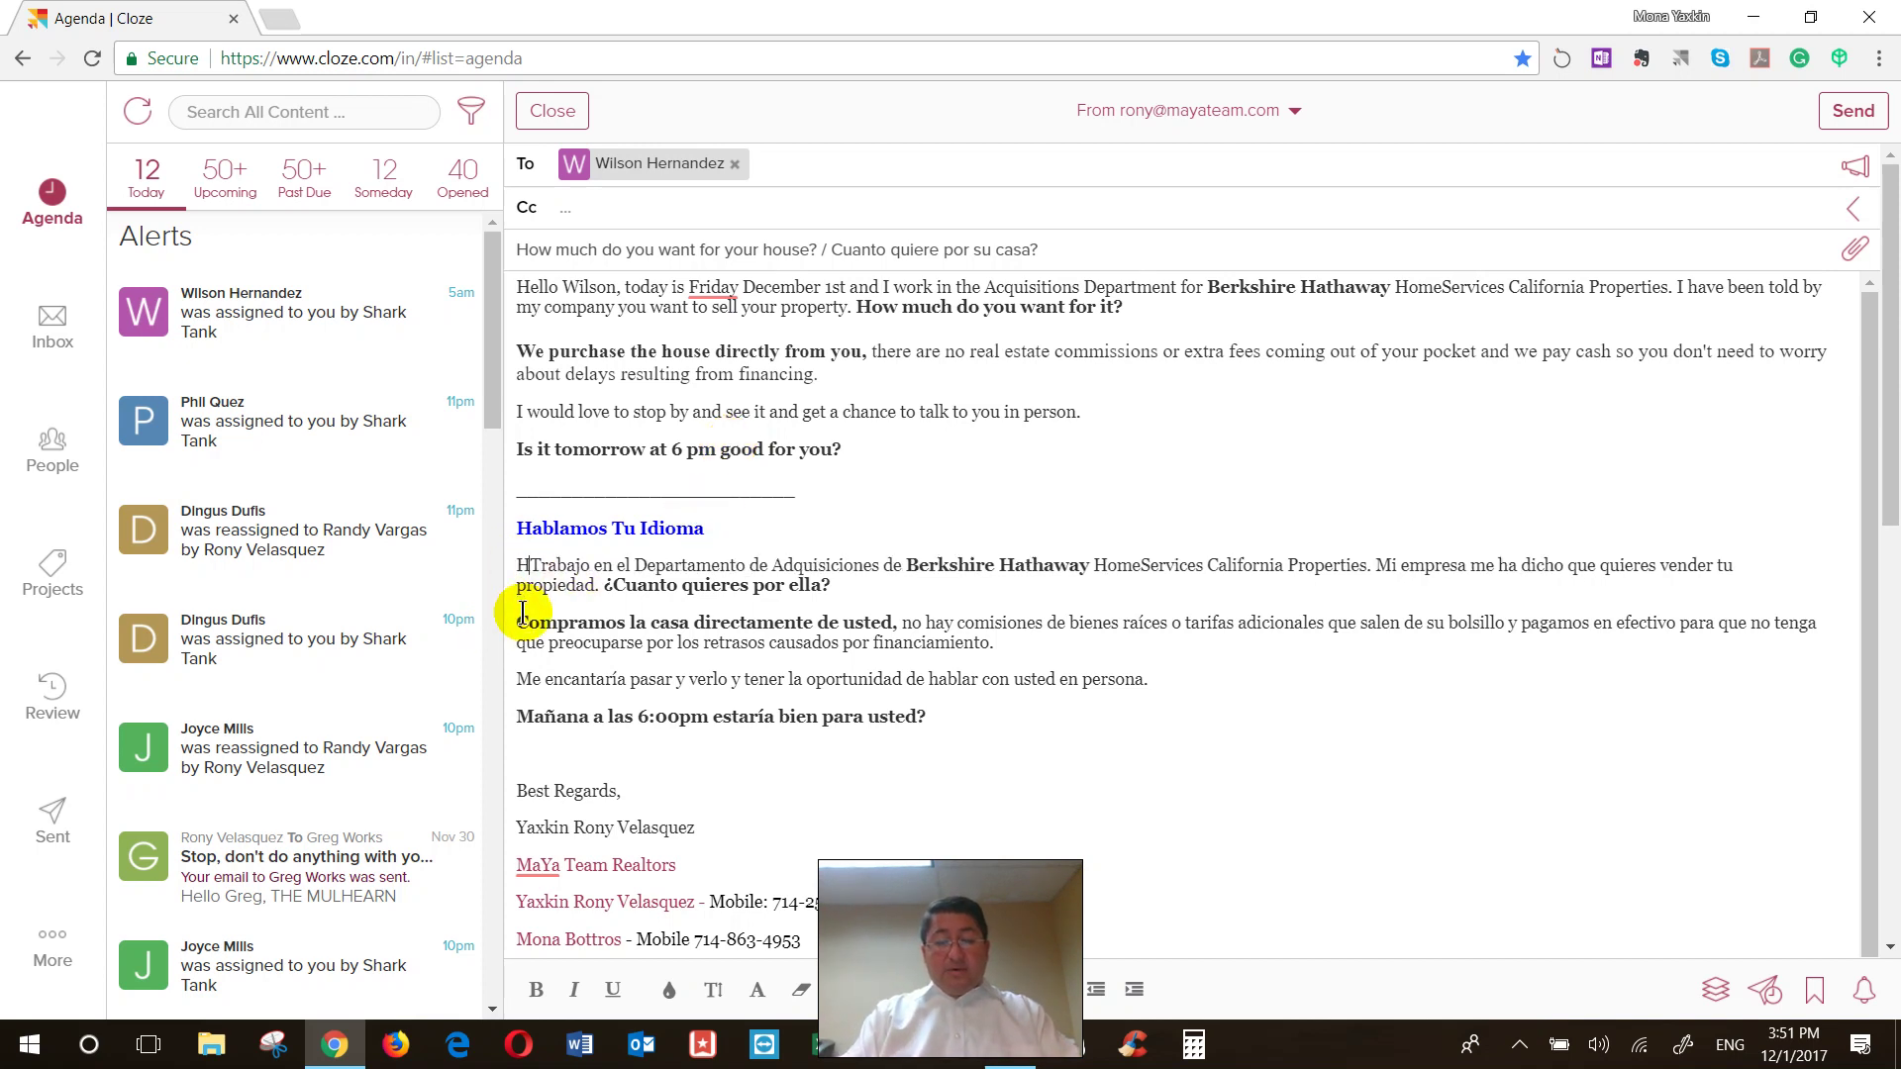
pyautogui.write('iernes ')
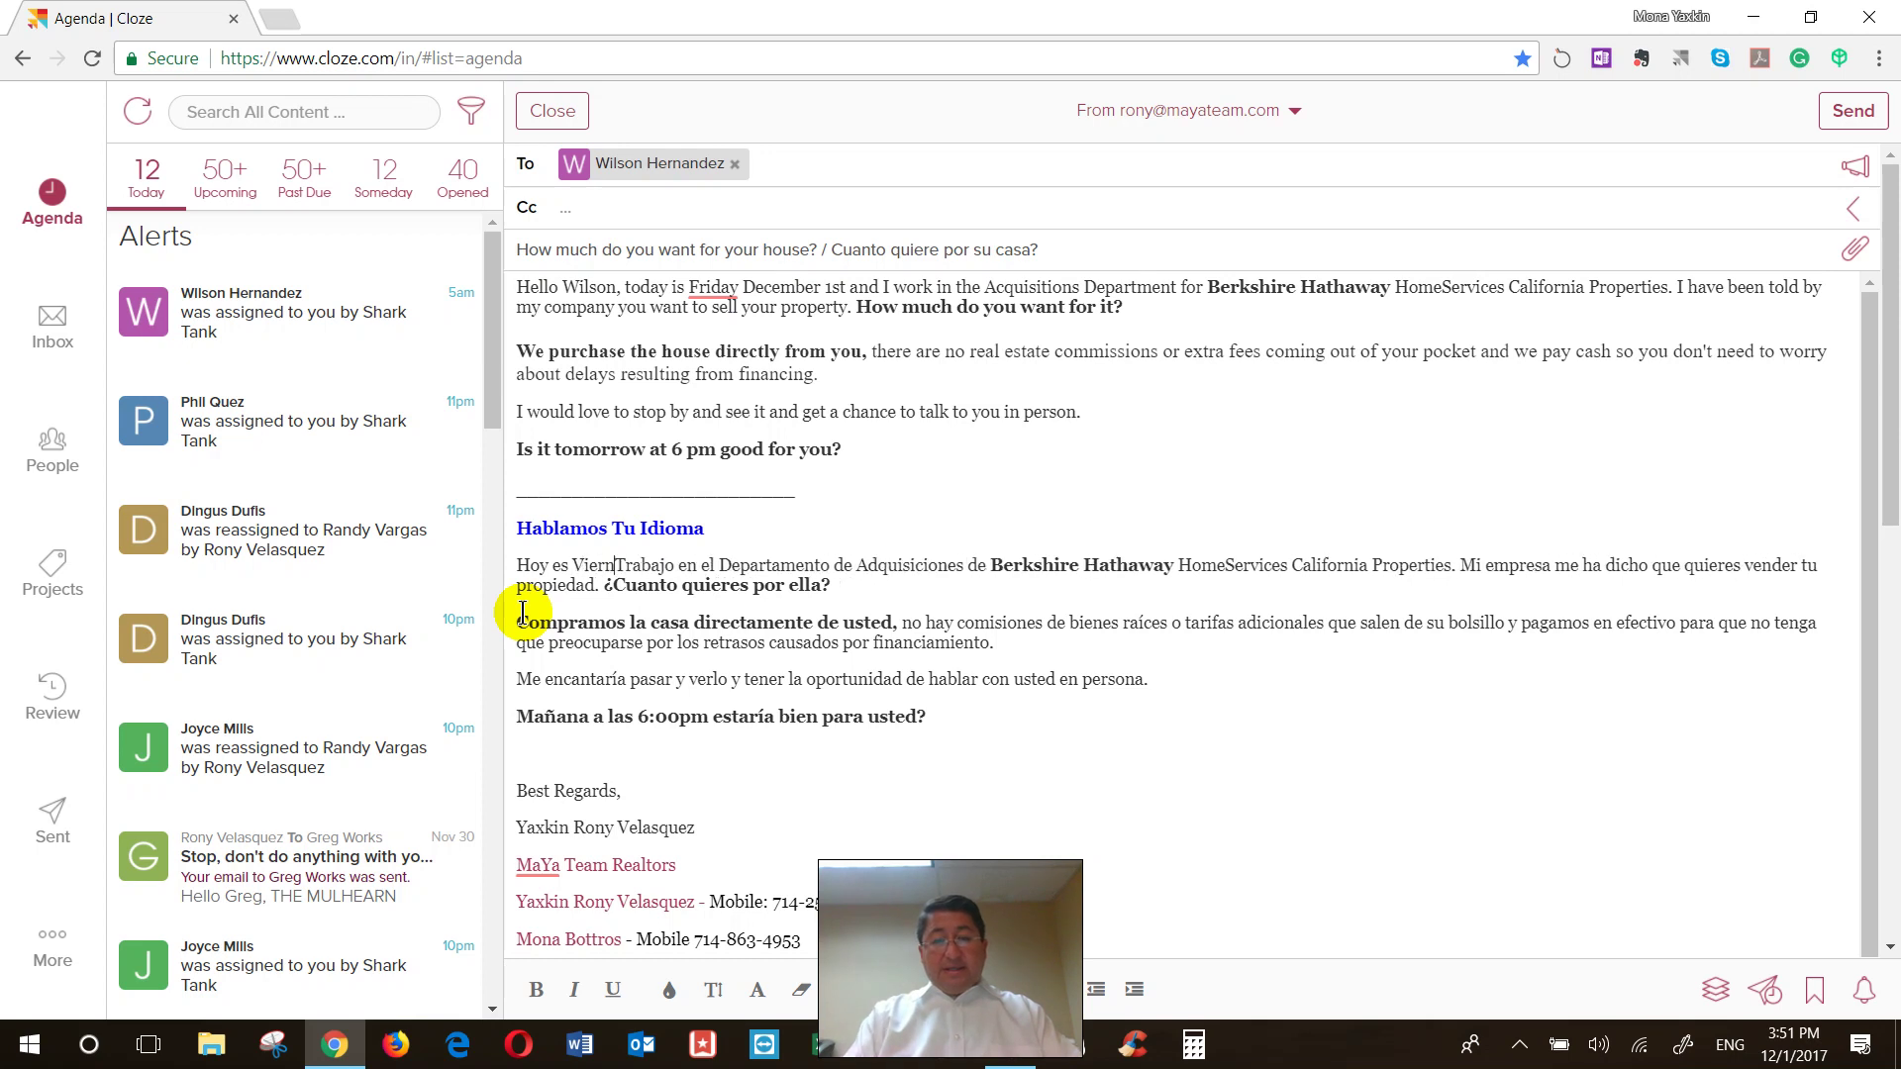
pyautogui.write('Deciem')
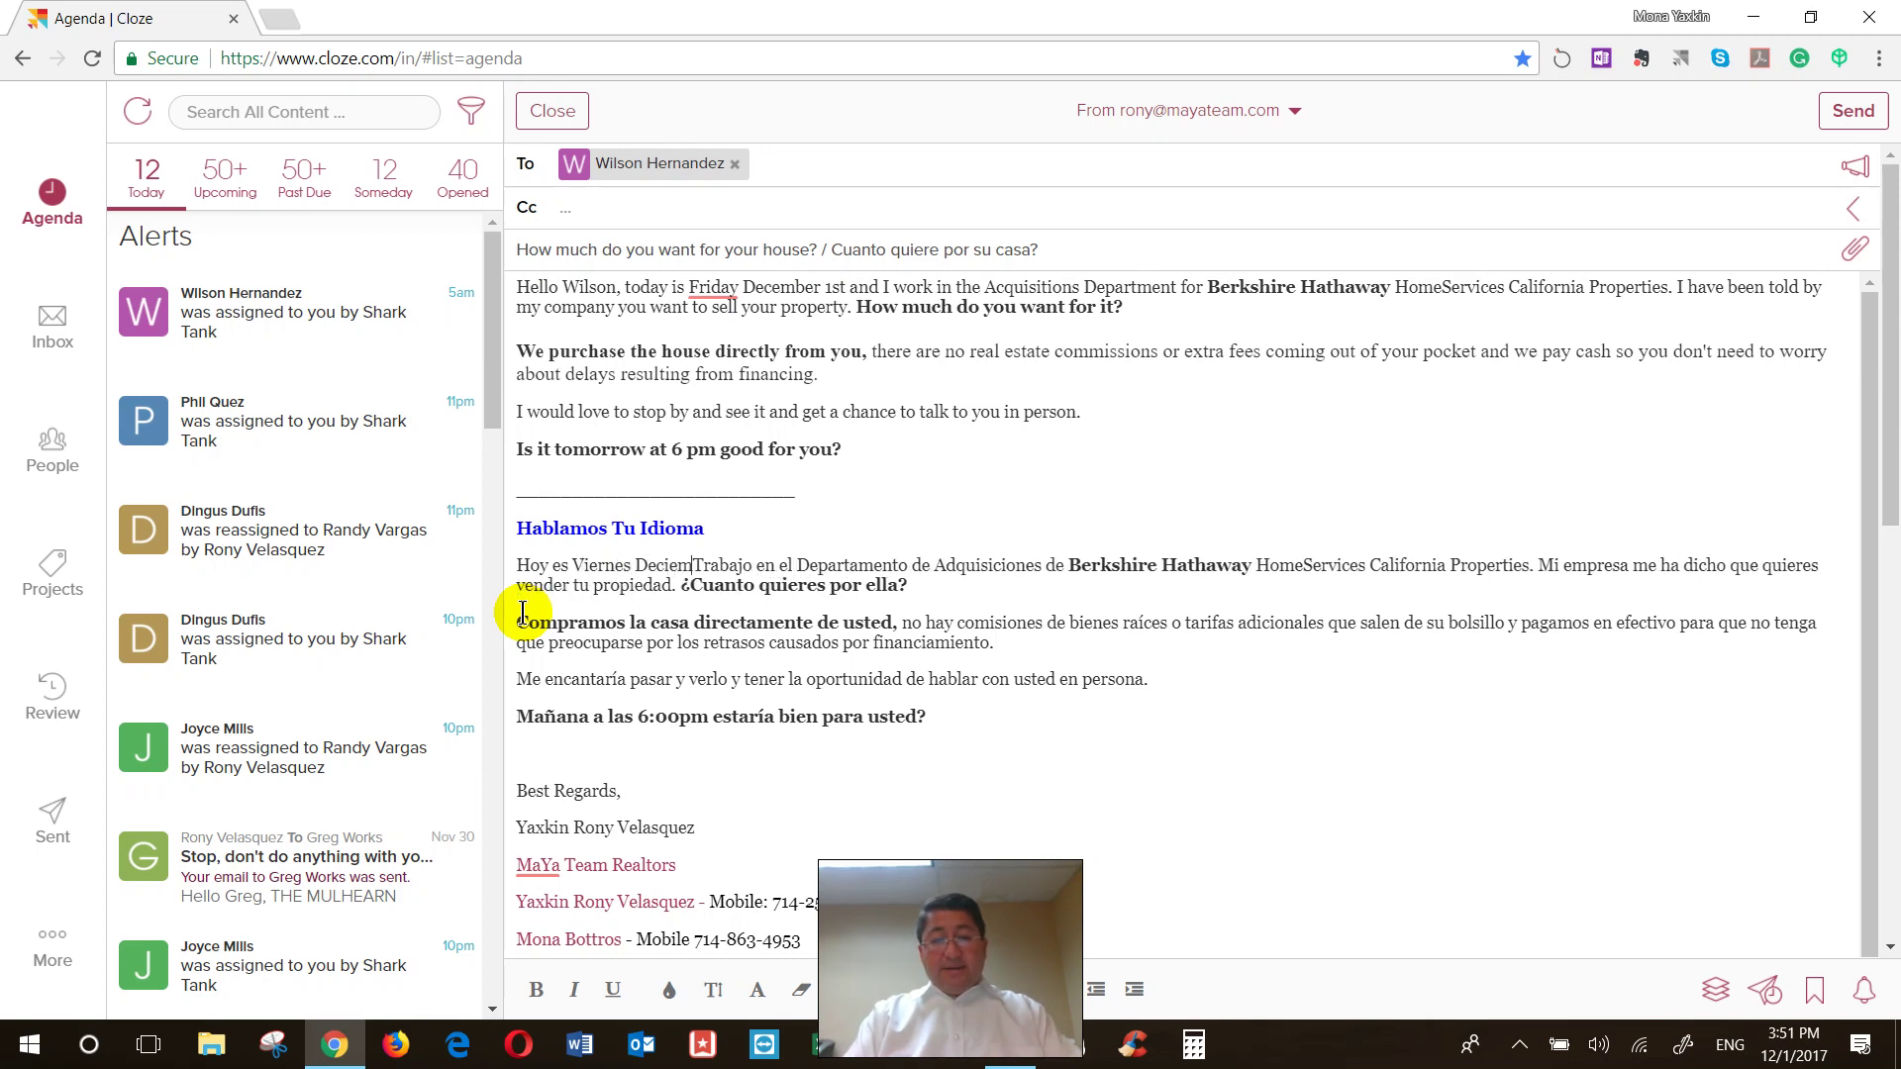
pyautogui.write('bre 1')
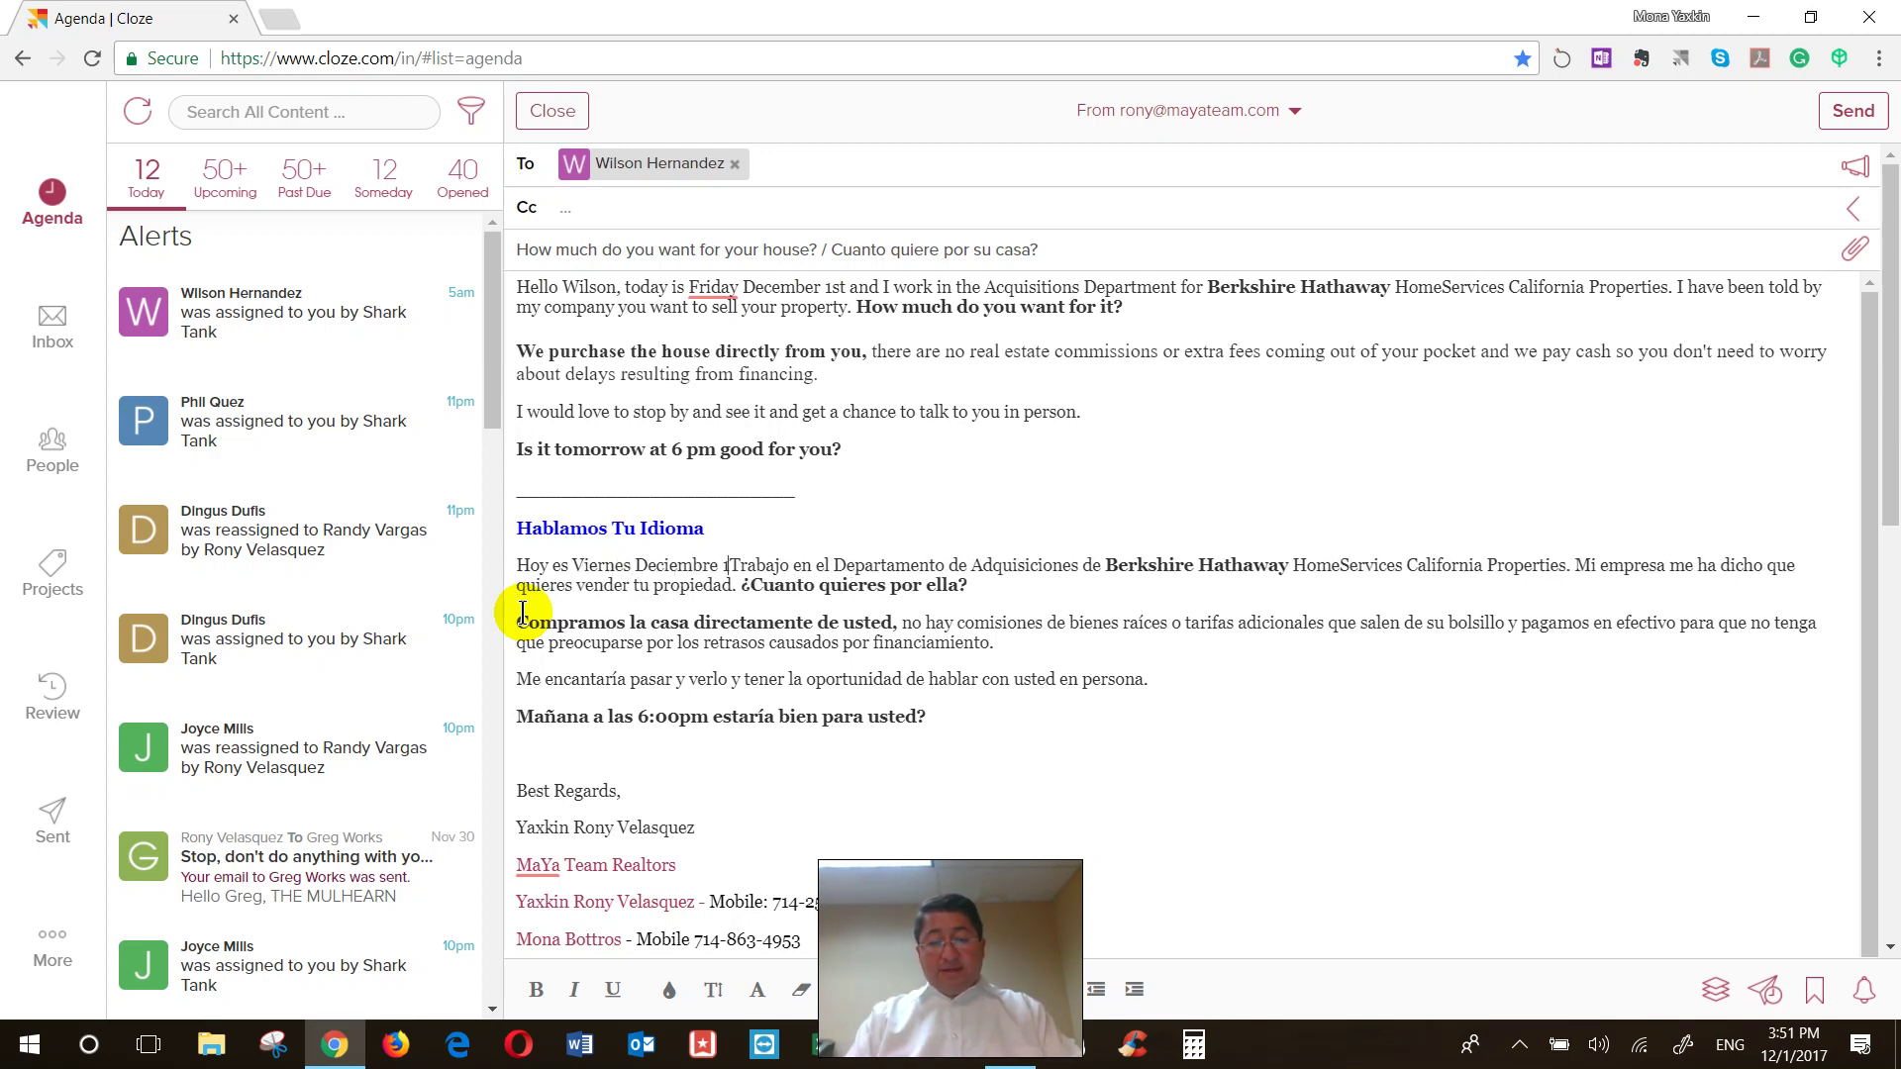
pyautogui.write('th.')
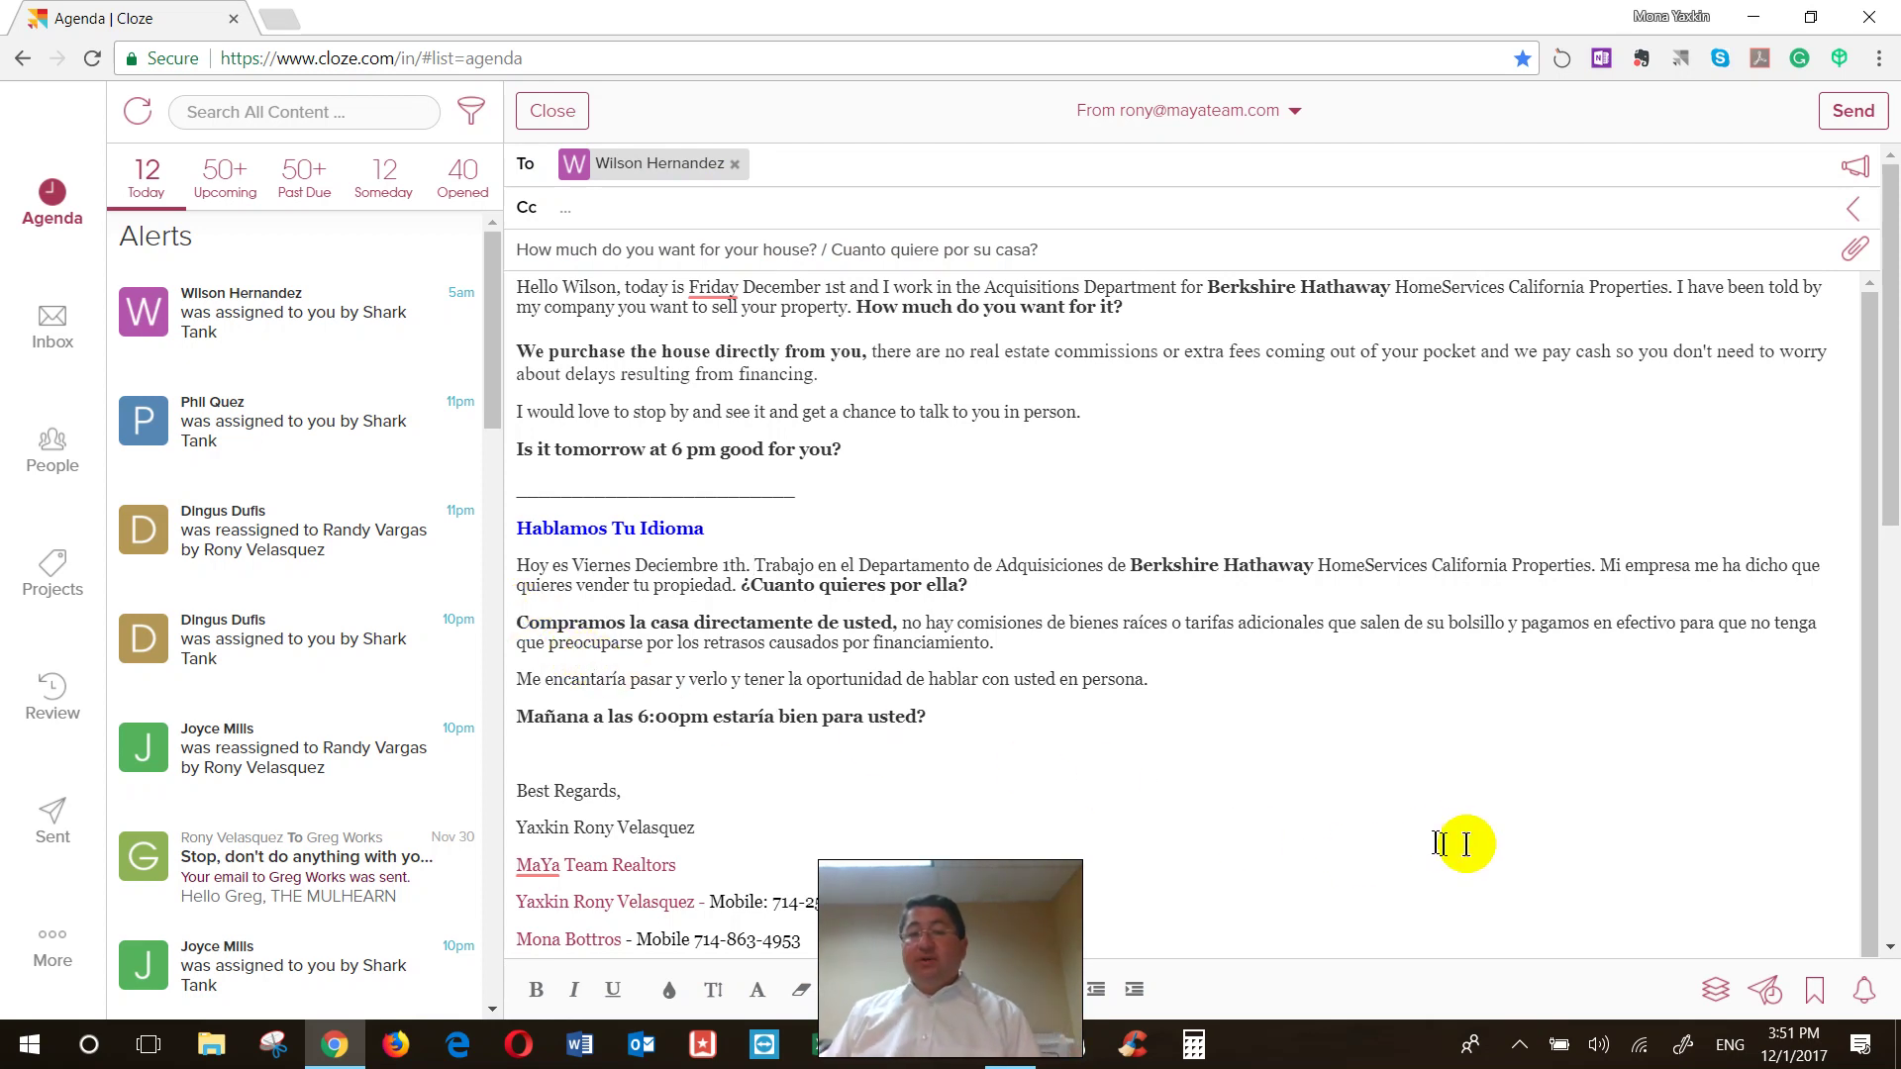
# Turn on the email's notification alert and check the Remind Me options without saving a reminder
pyautogui.click(1864, 993)
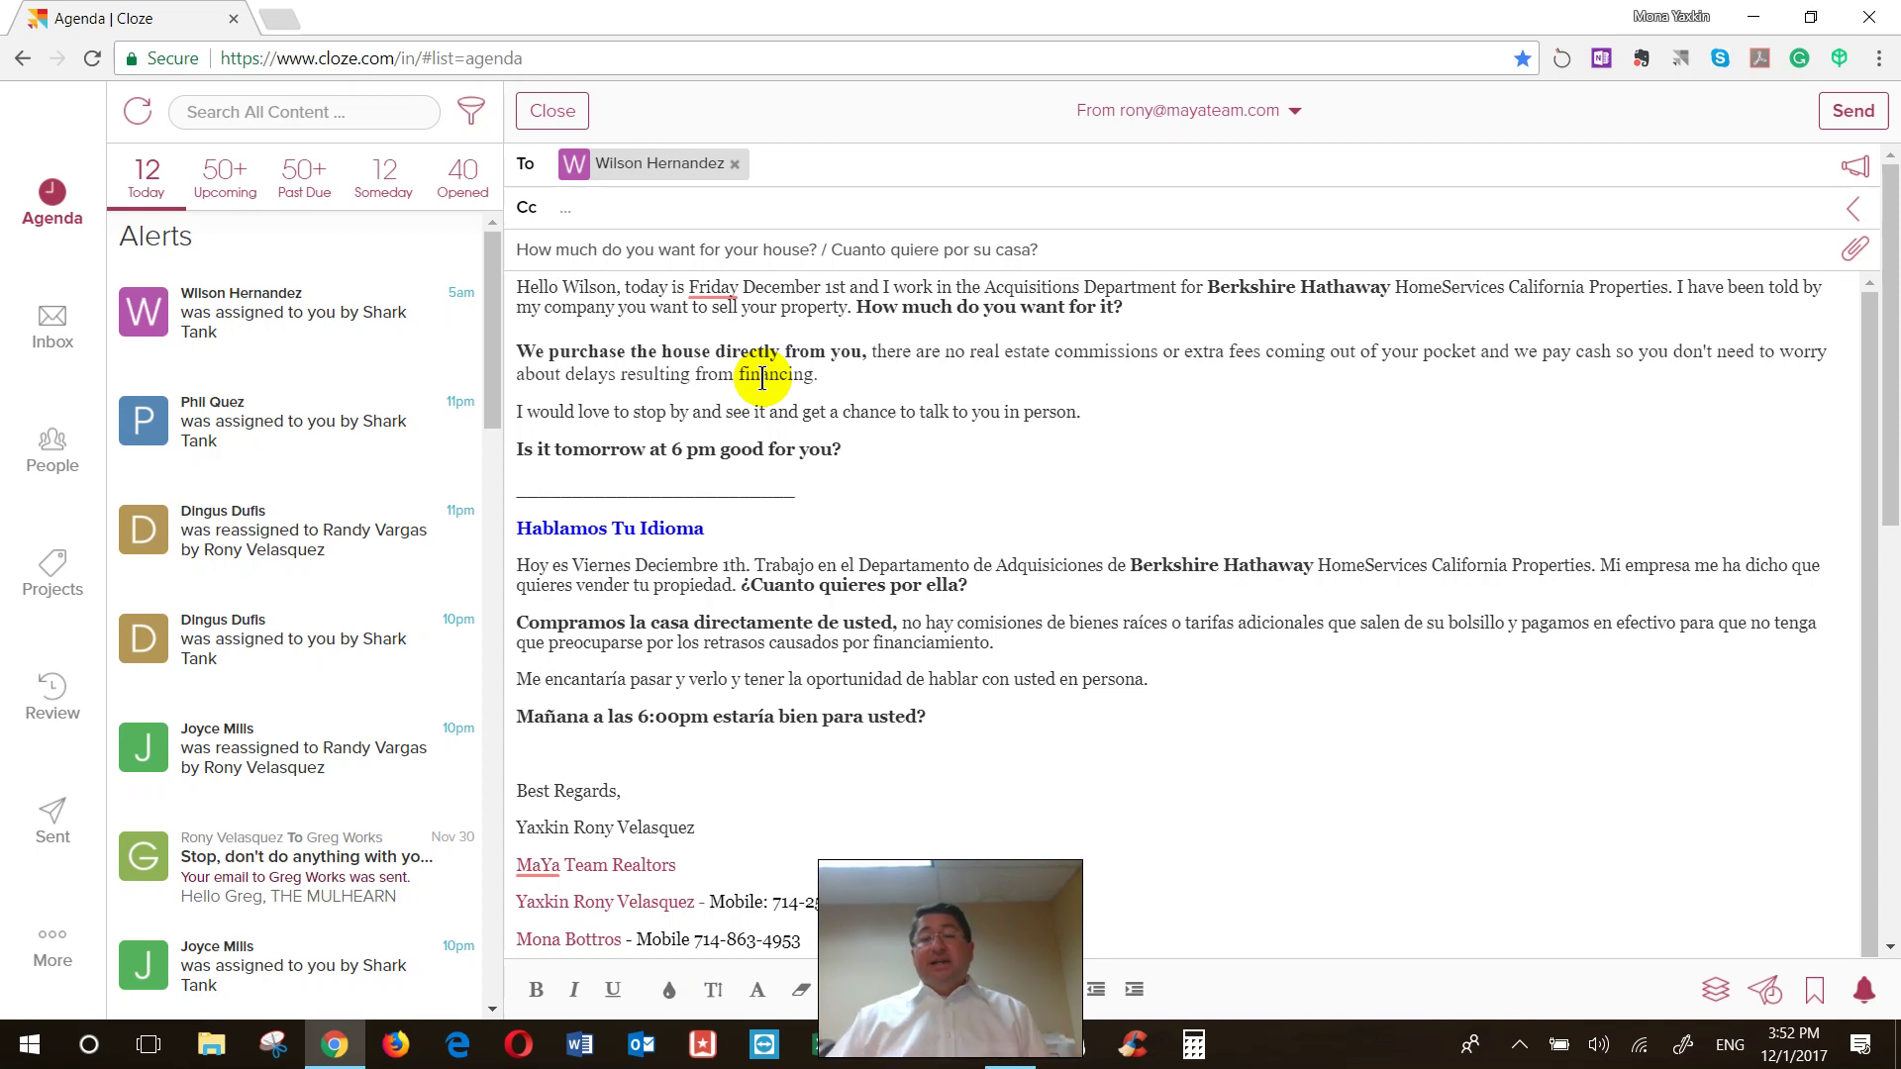
pyautogui.click(1815, 992)
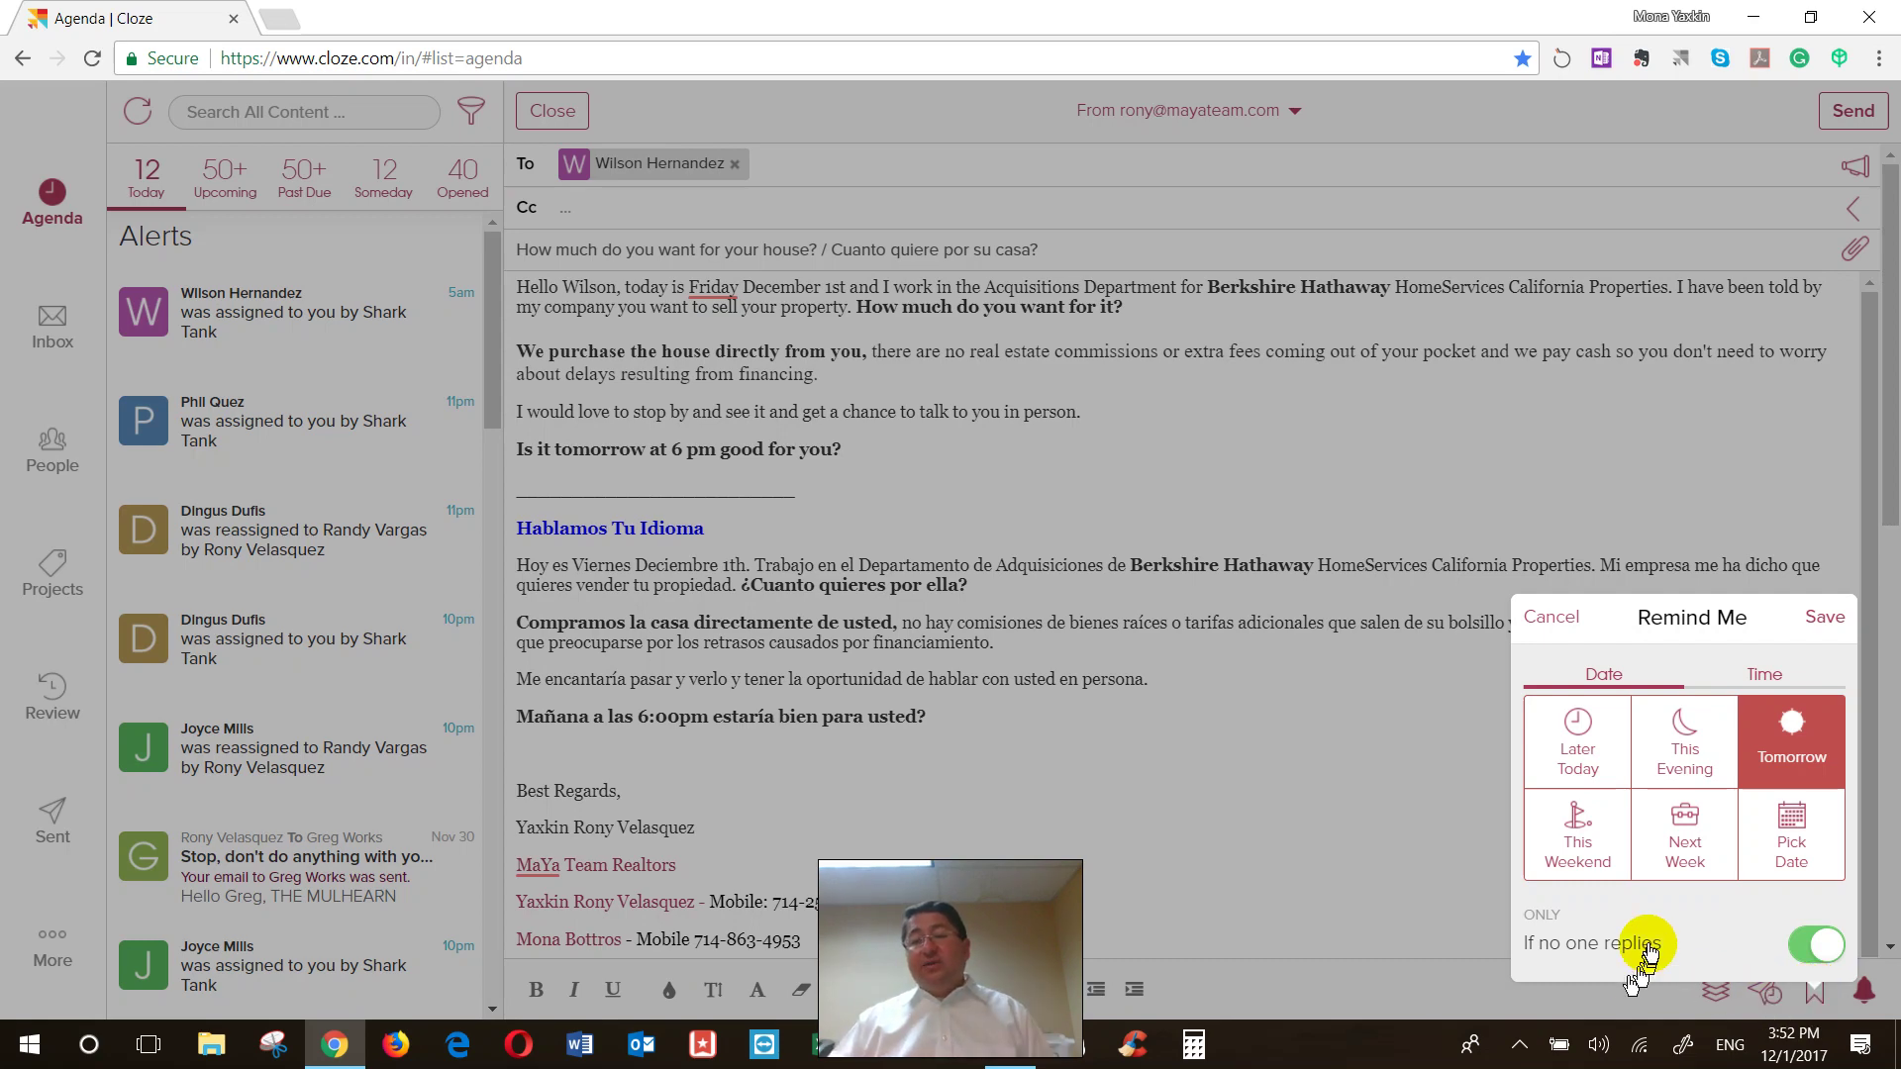
pyautogui.click(1487, 984)
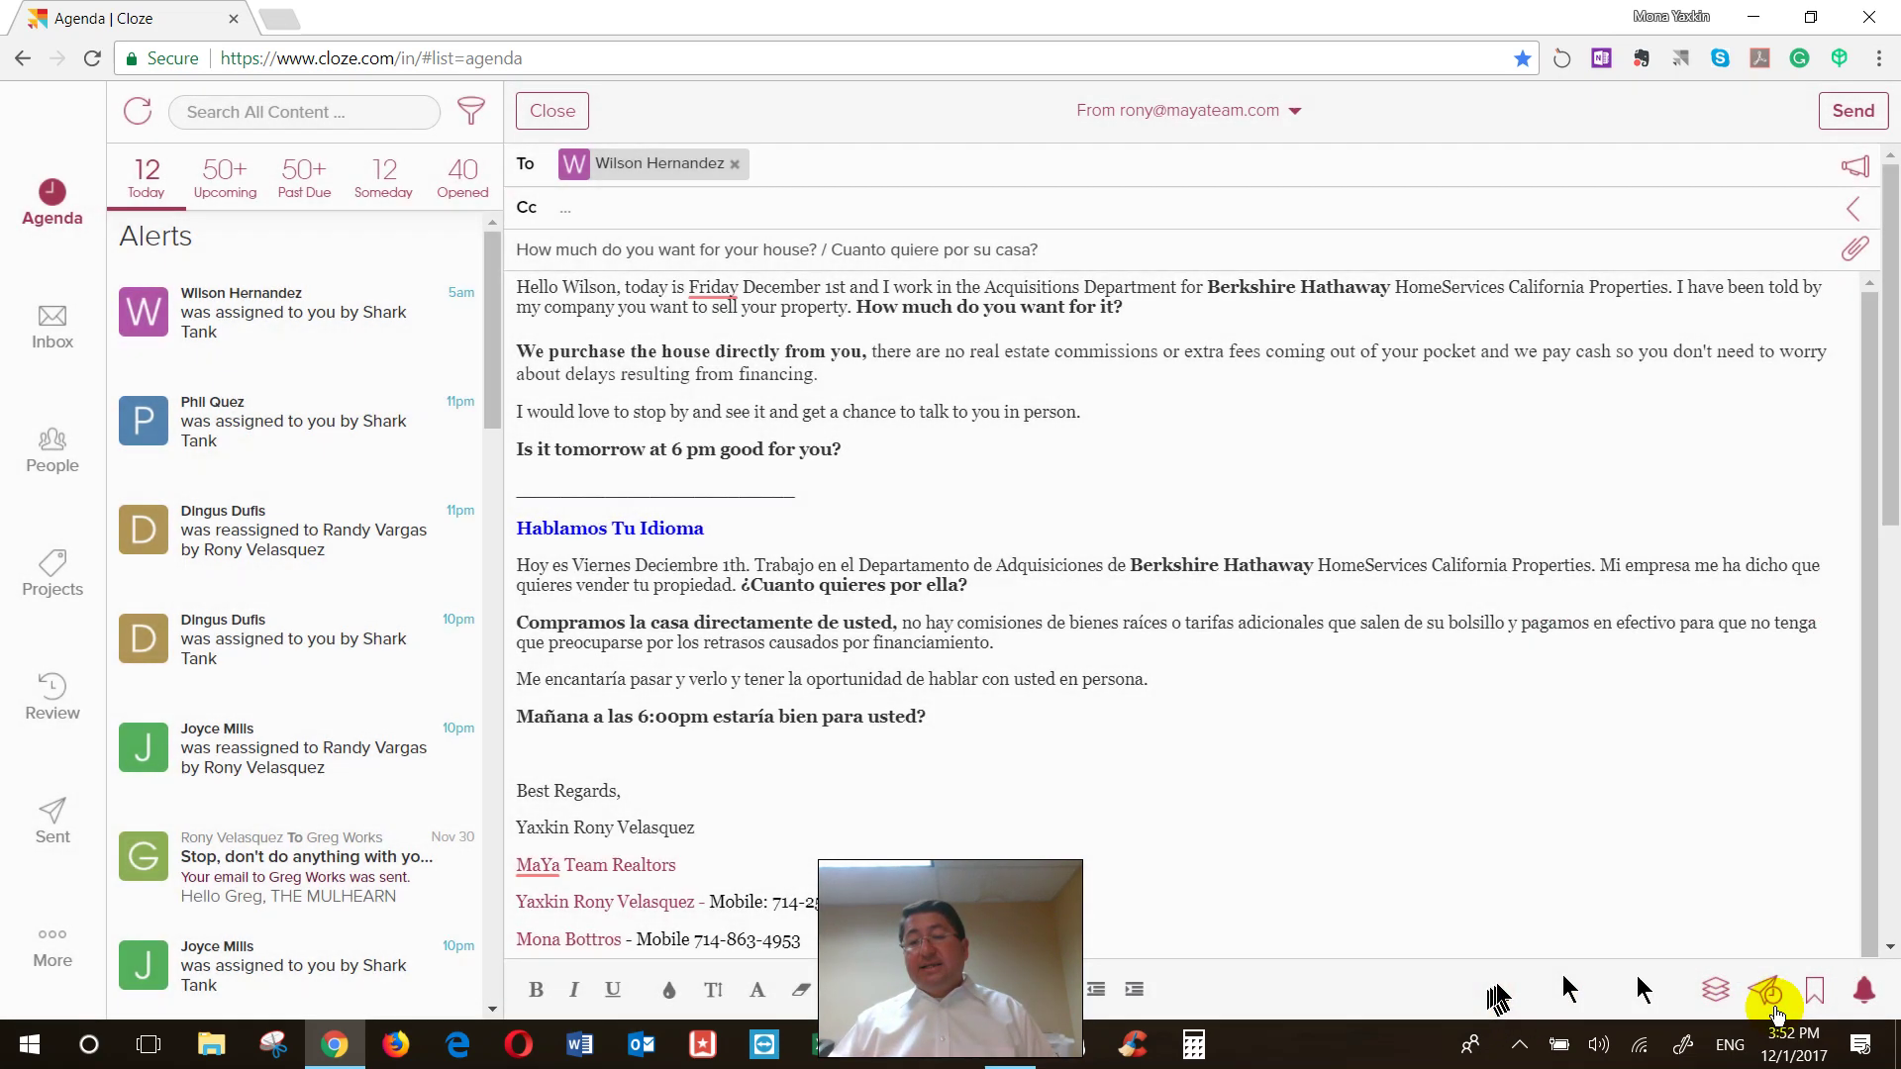
# Check the Schedule Send options without scheduling, and send the follow-up email immediately
pyautogui.click(1768, 994)
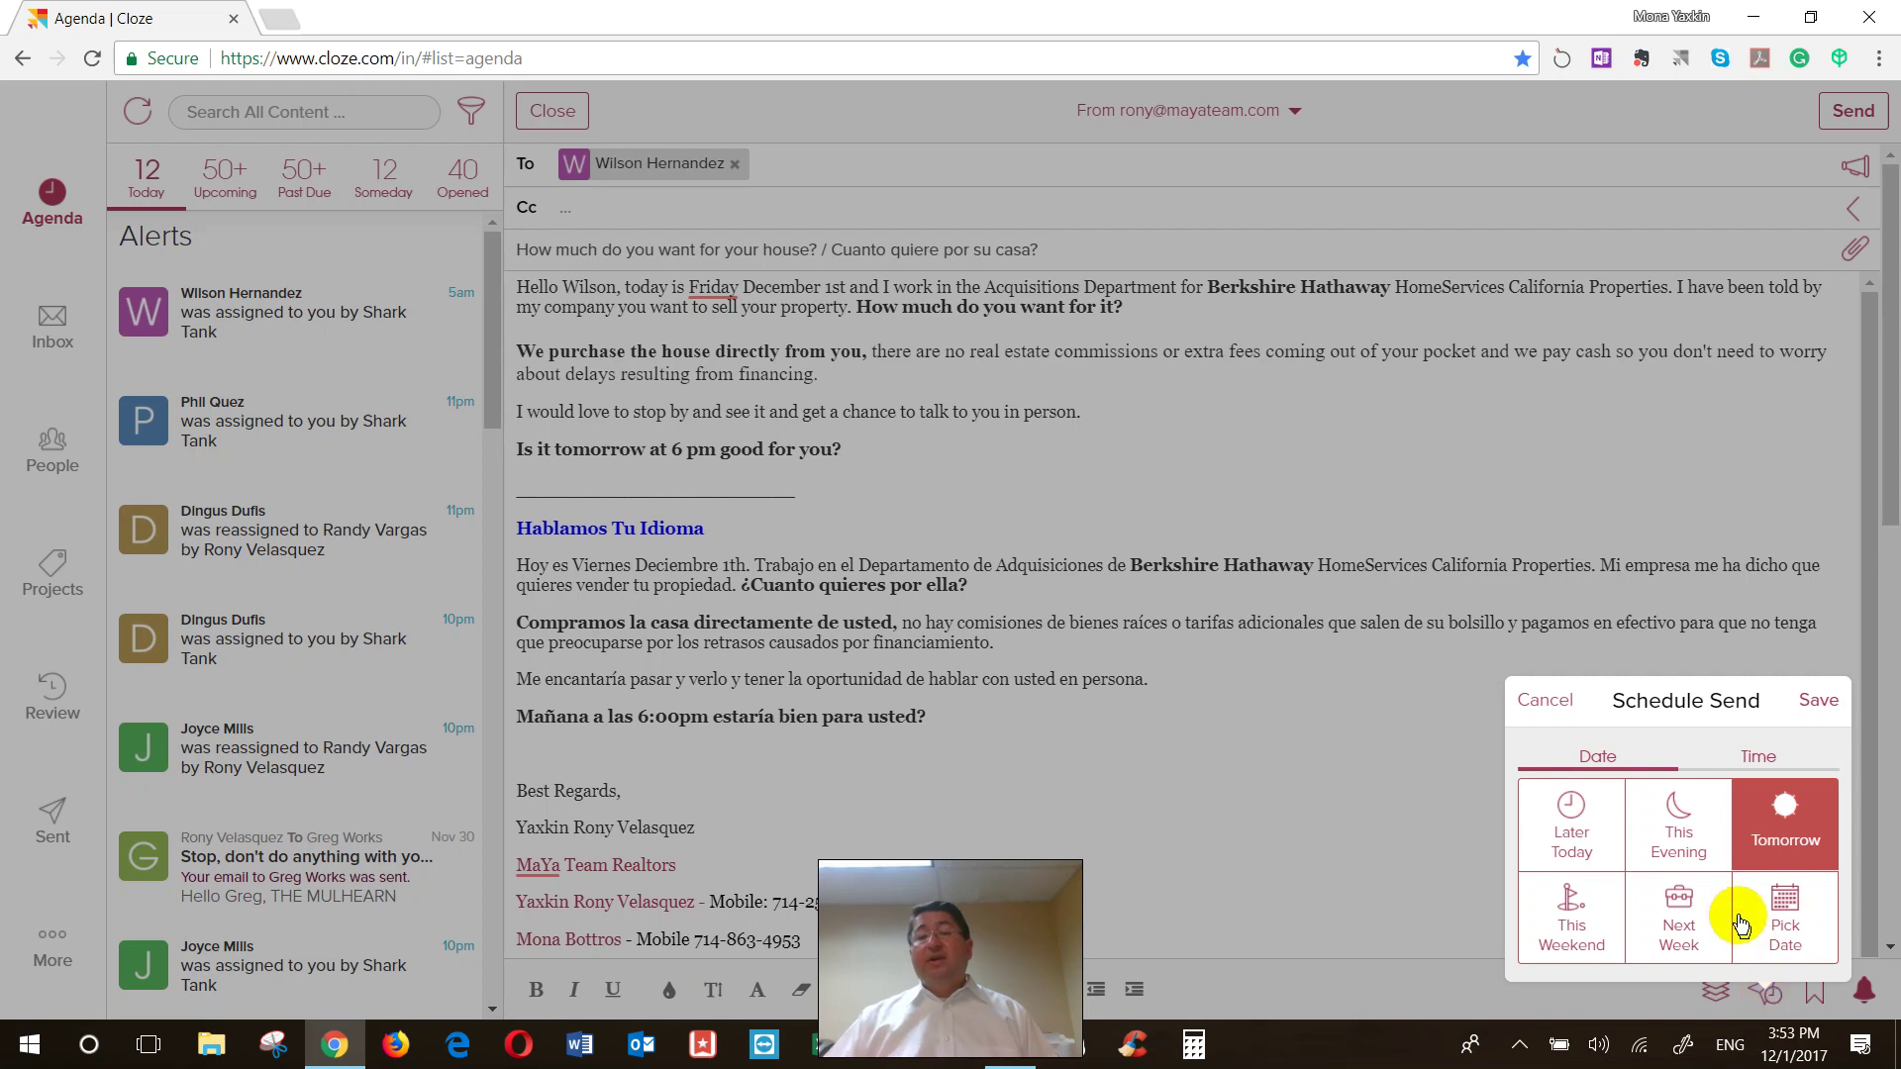
pyautogui.click(1553, 702)
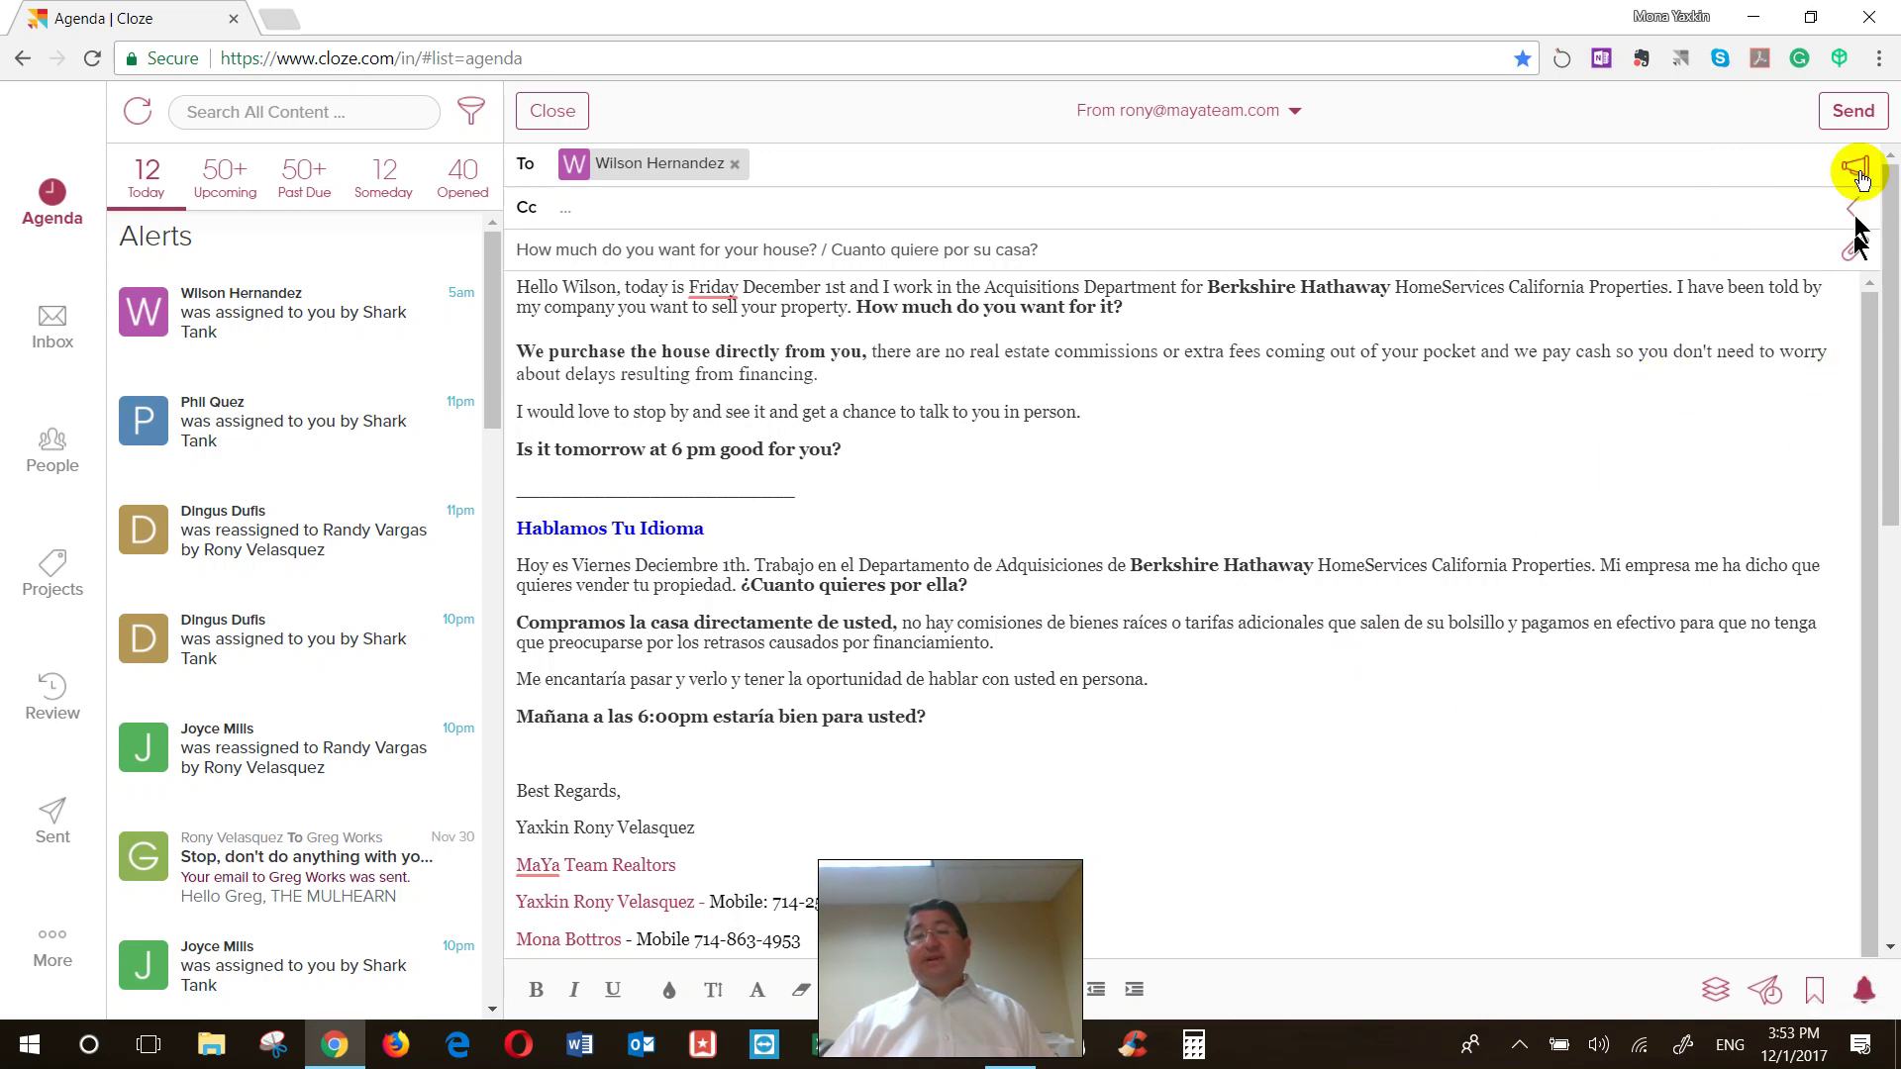
pyautogui.click(1853, 114)
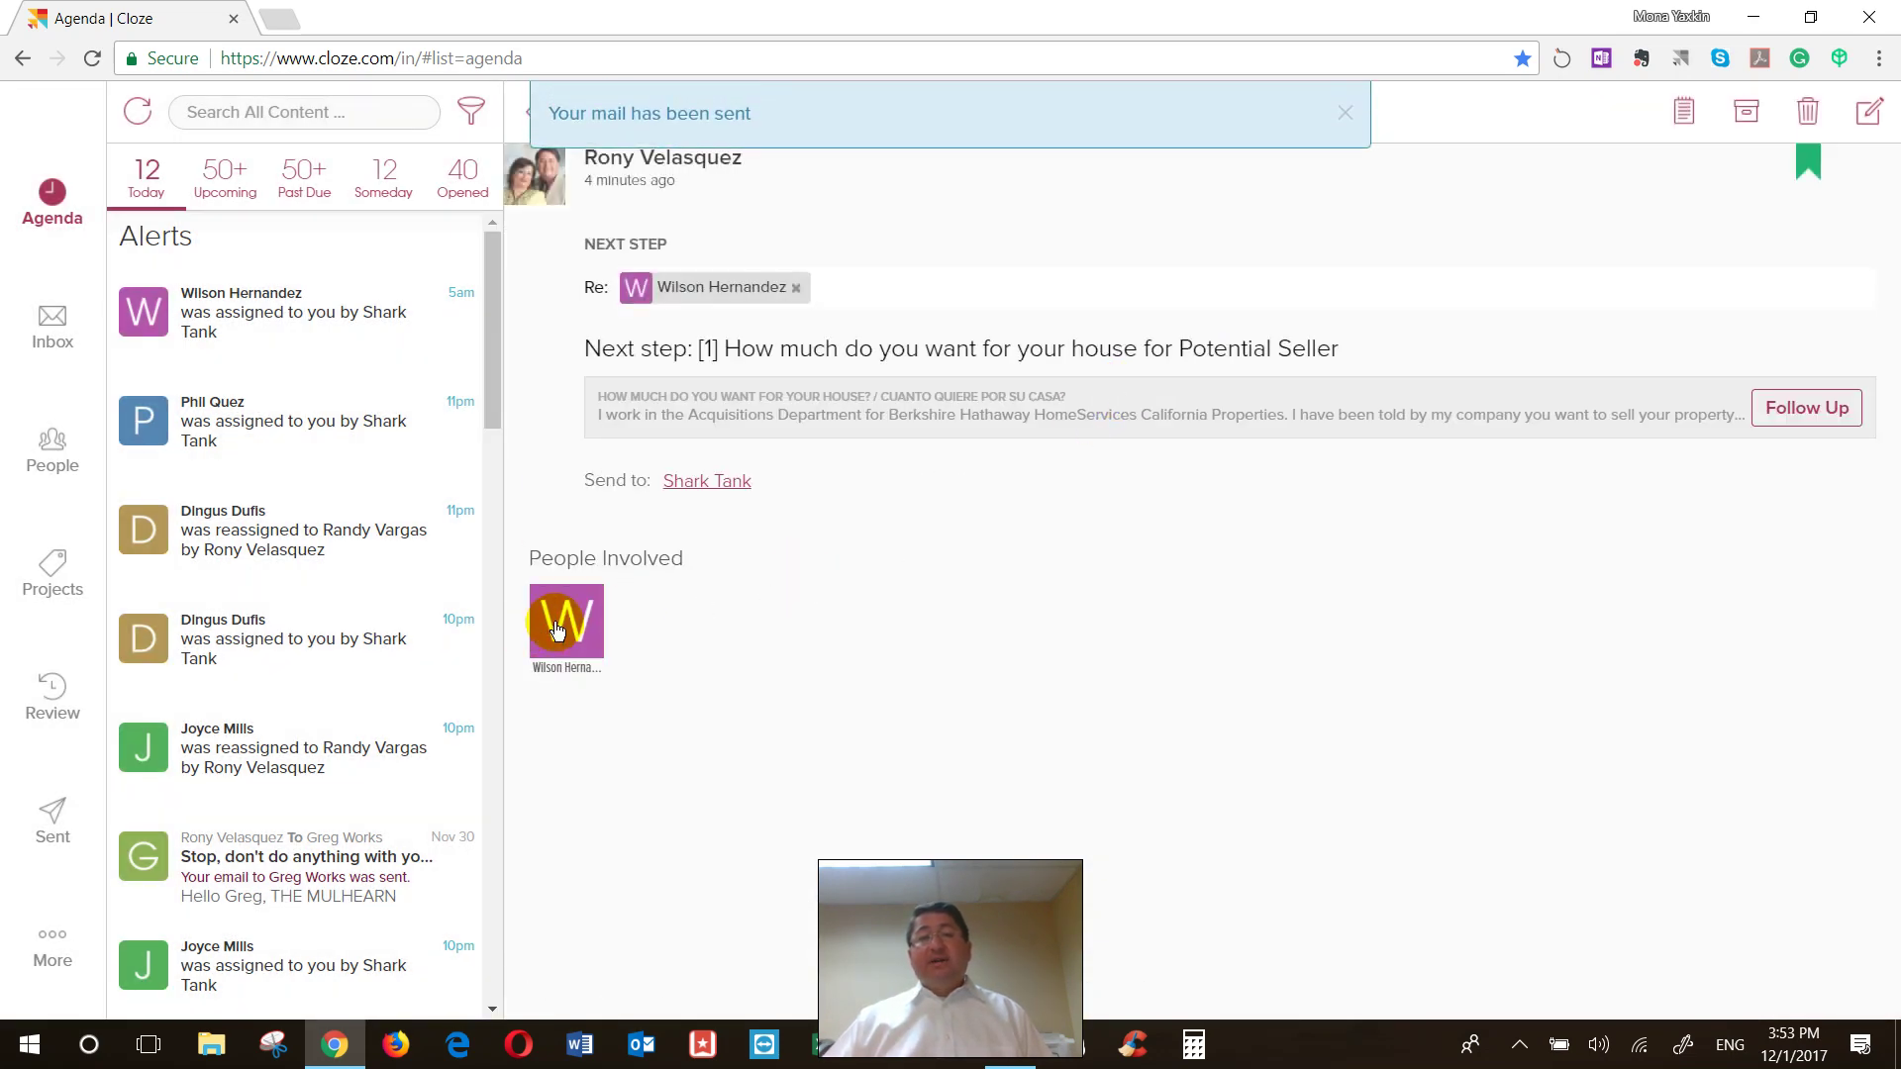
# Mark SELLER WEB LEADS CAMPAIGN and "[1] How much do you want for your house" done on the lead, and set the next step to [1] MAP Program Complete
pyautogui.click(554, 622)
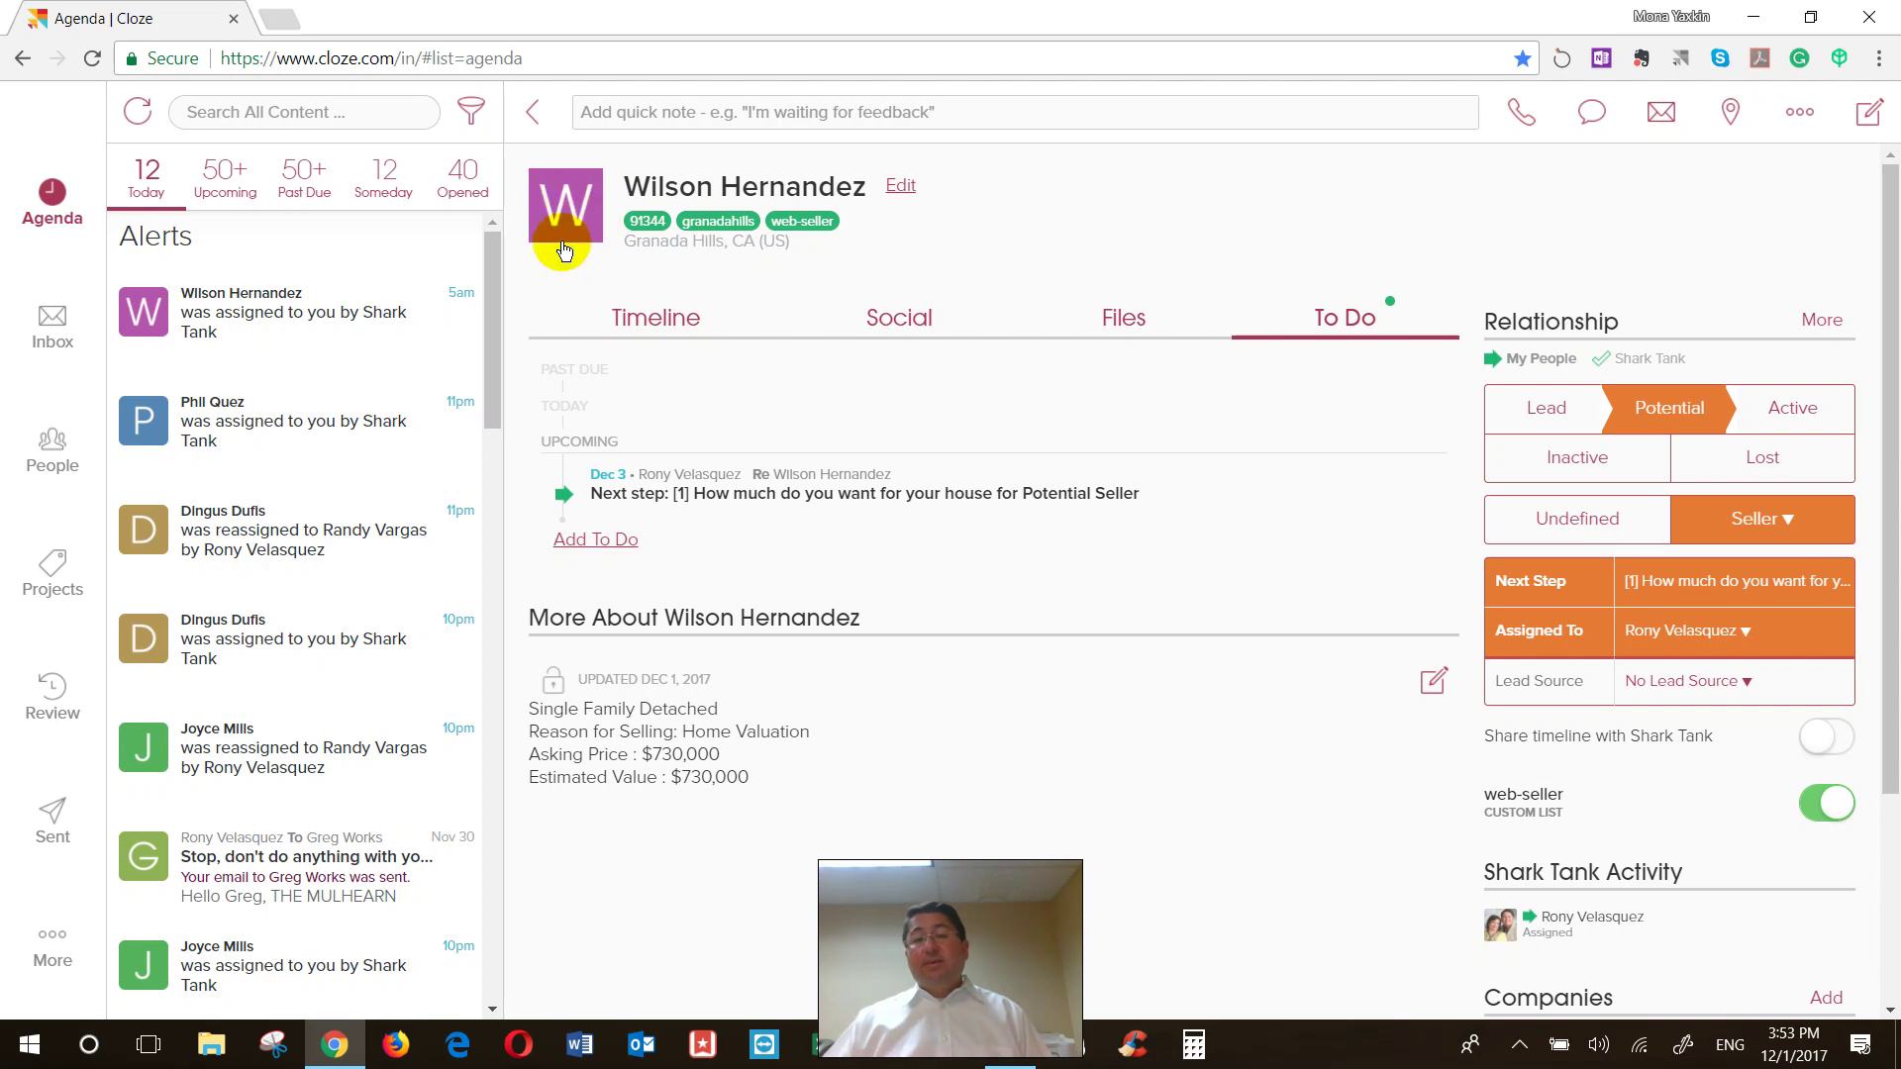
pyautogui.click(1718, 593)
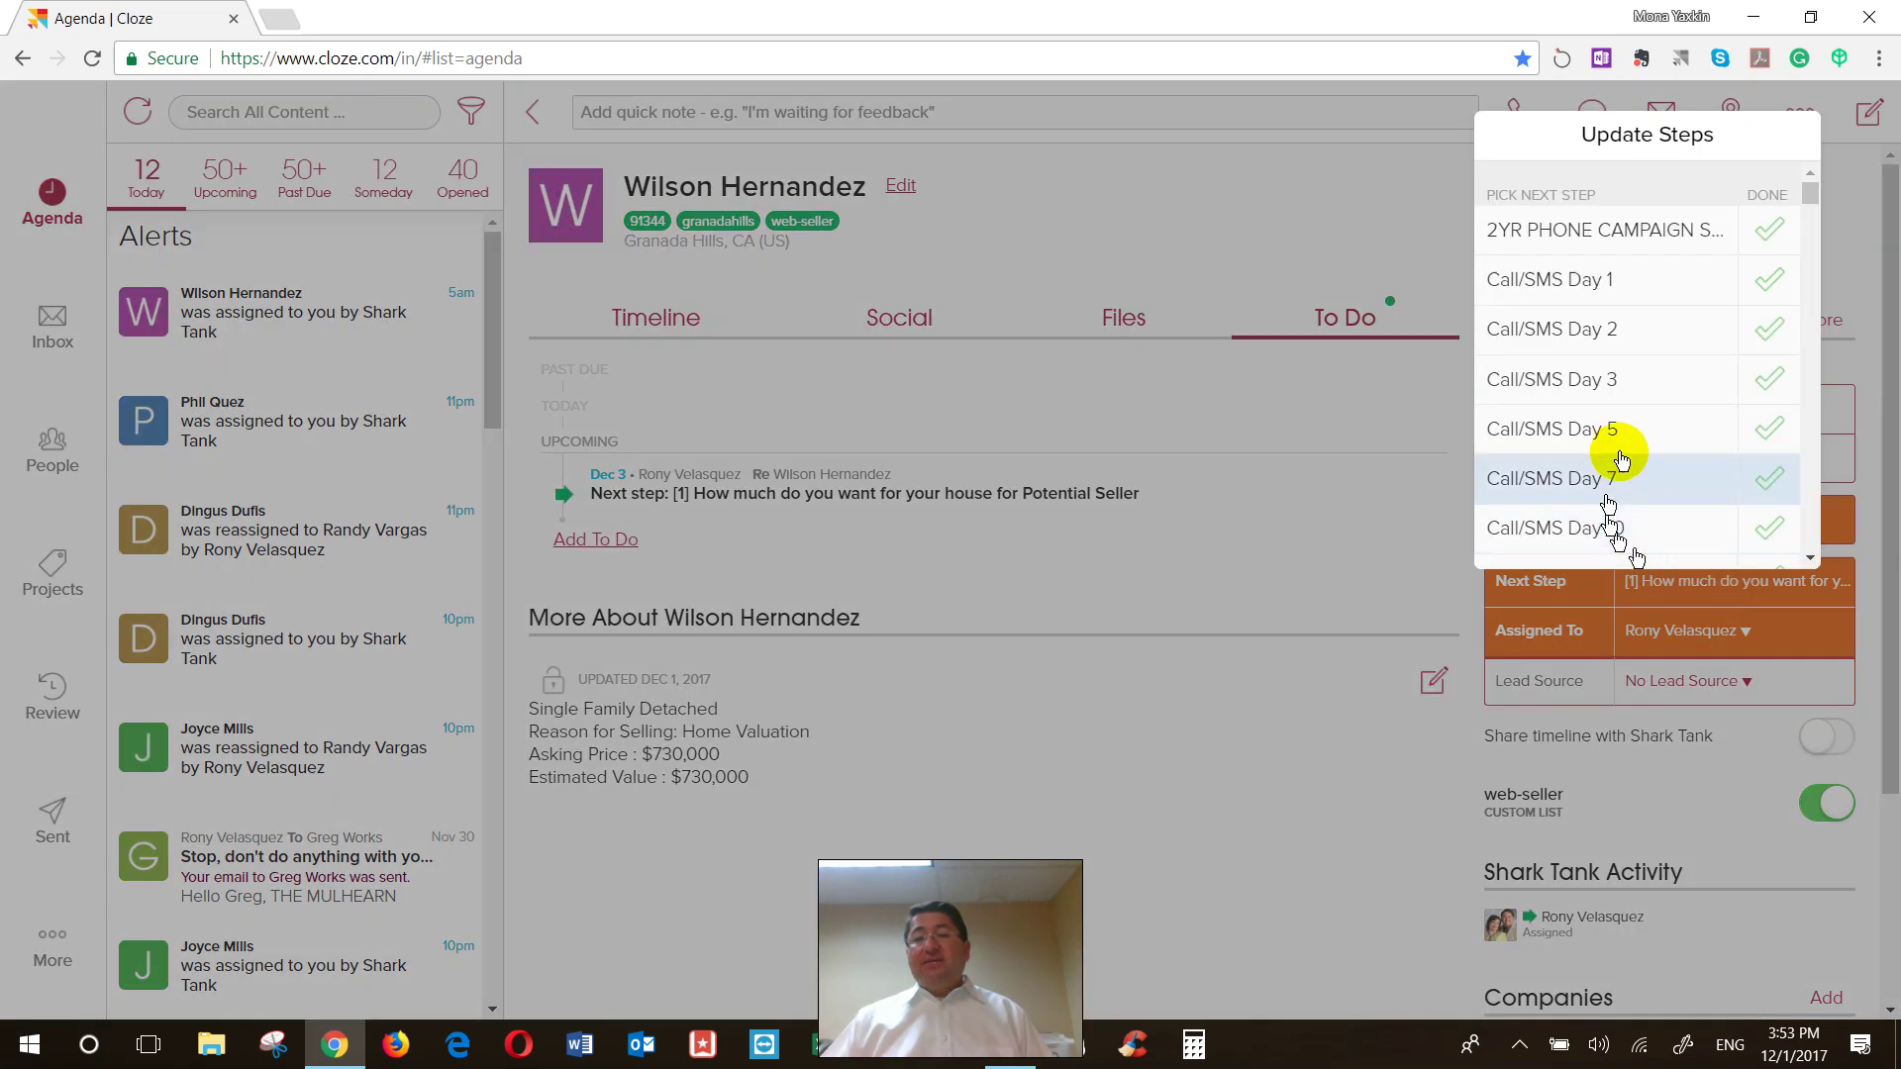
pyautogui.scroll(-6, 1617, 446)
pyautogui.scroll(-1, 1624, 455)
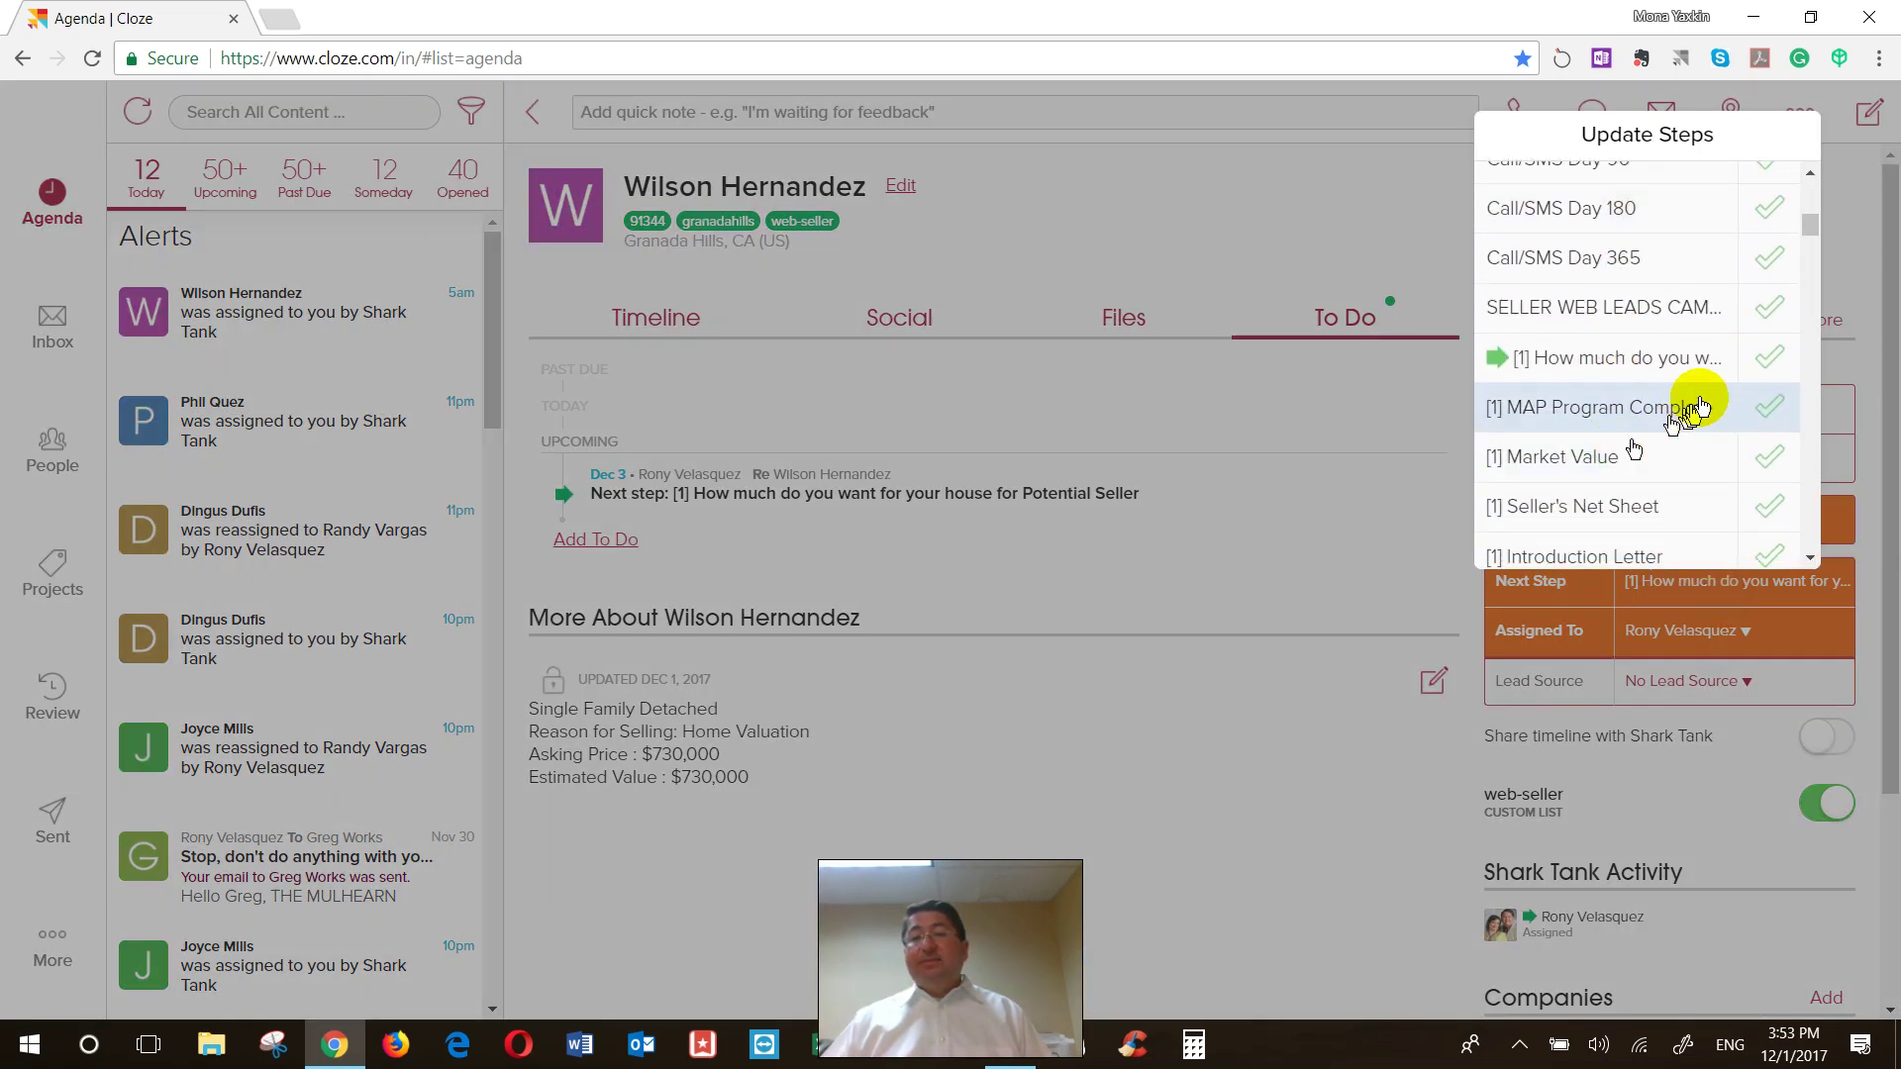
pyautogui.click(1769, 324)
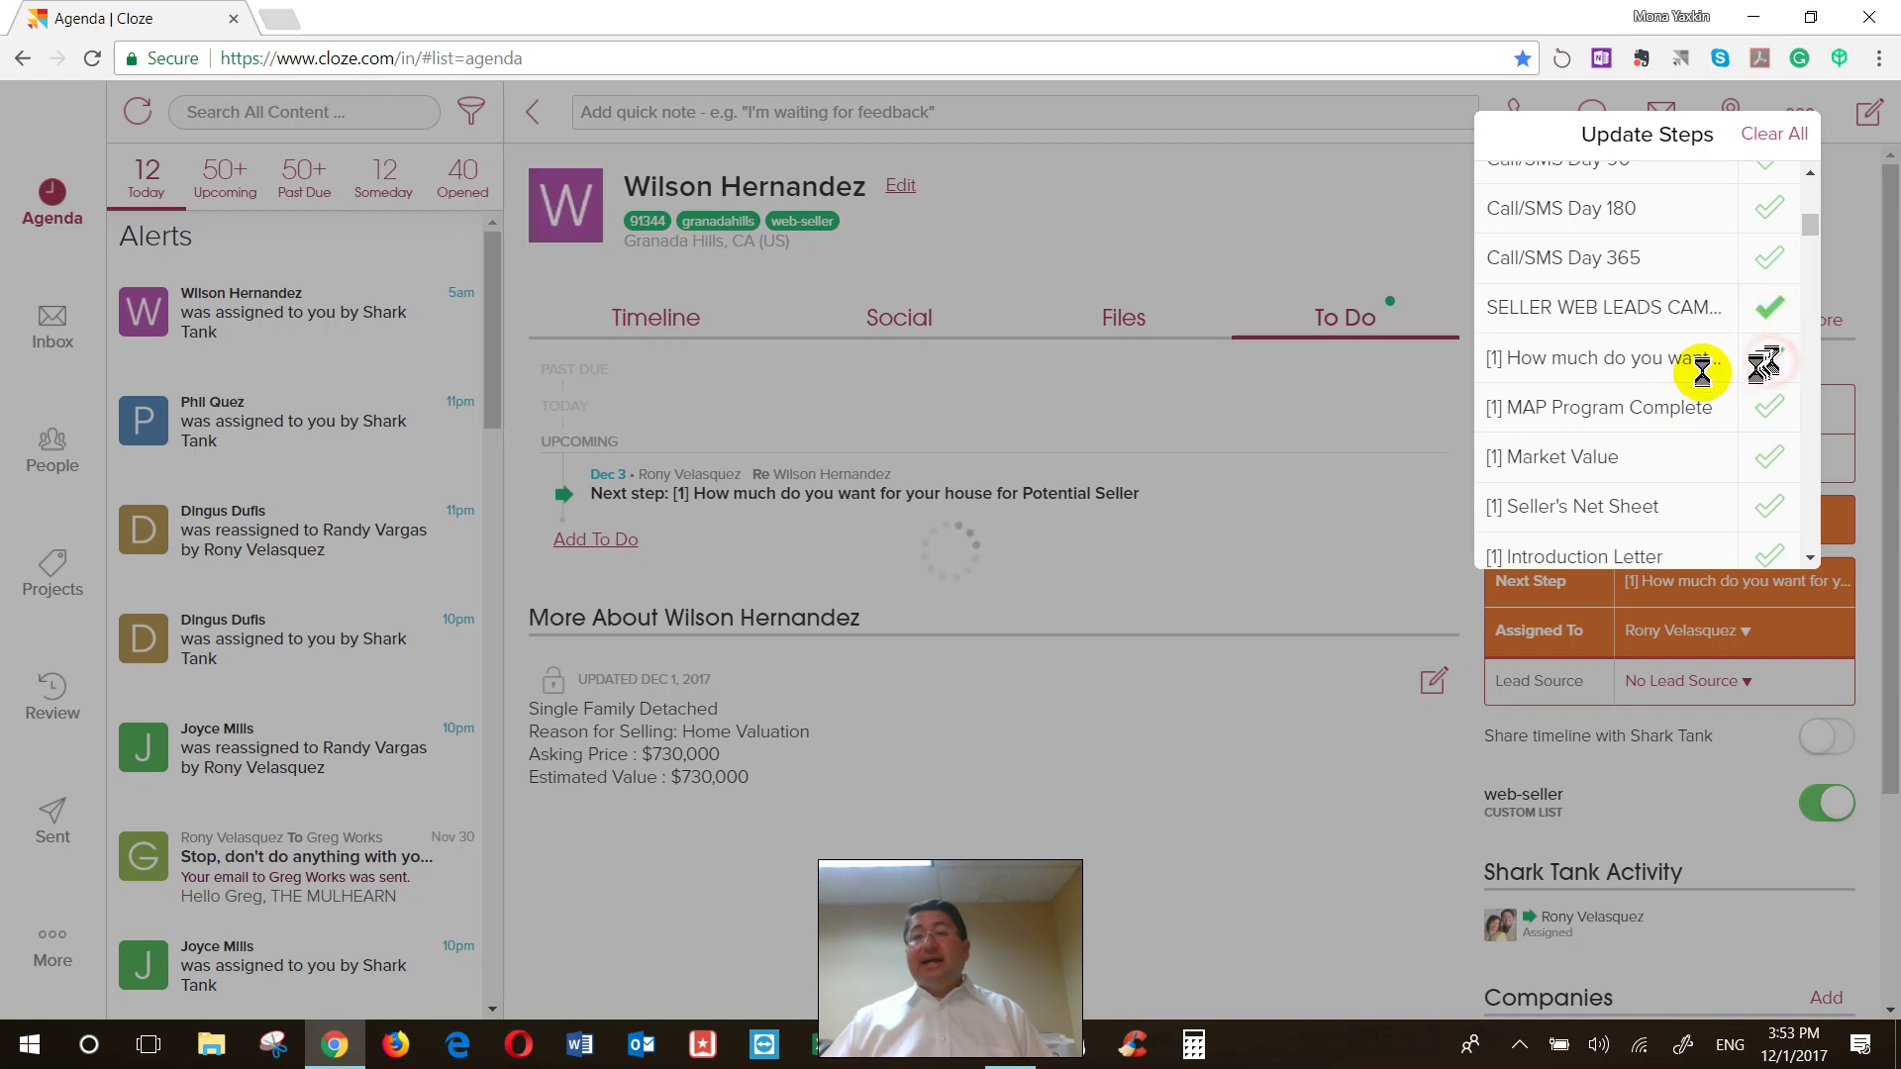
pyautogui.click(1609, 362)
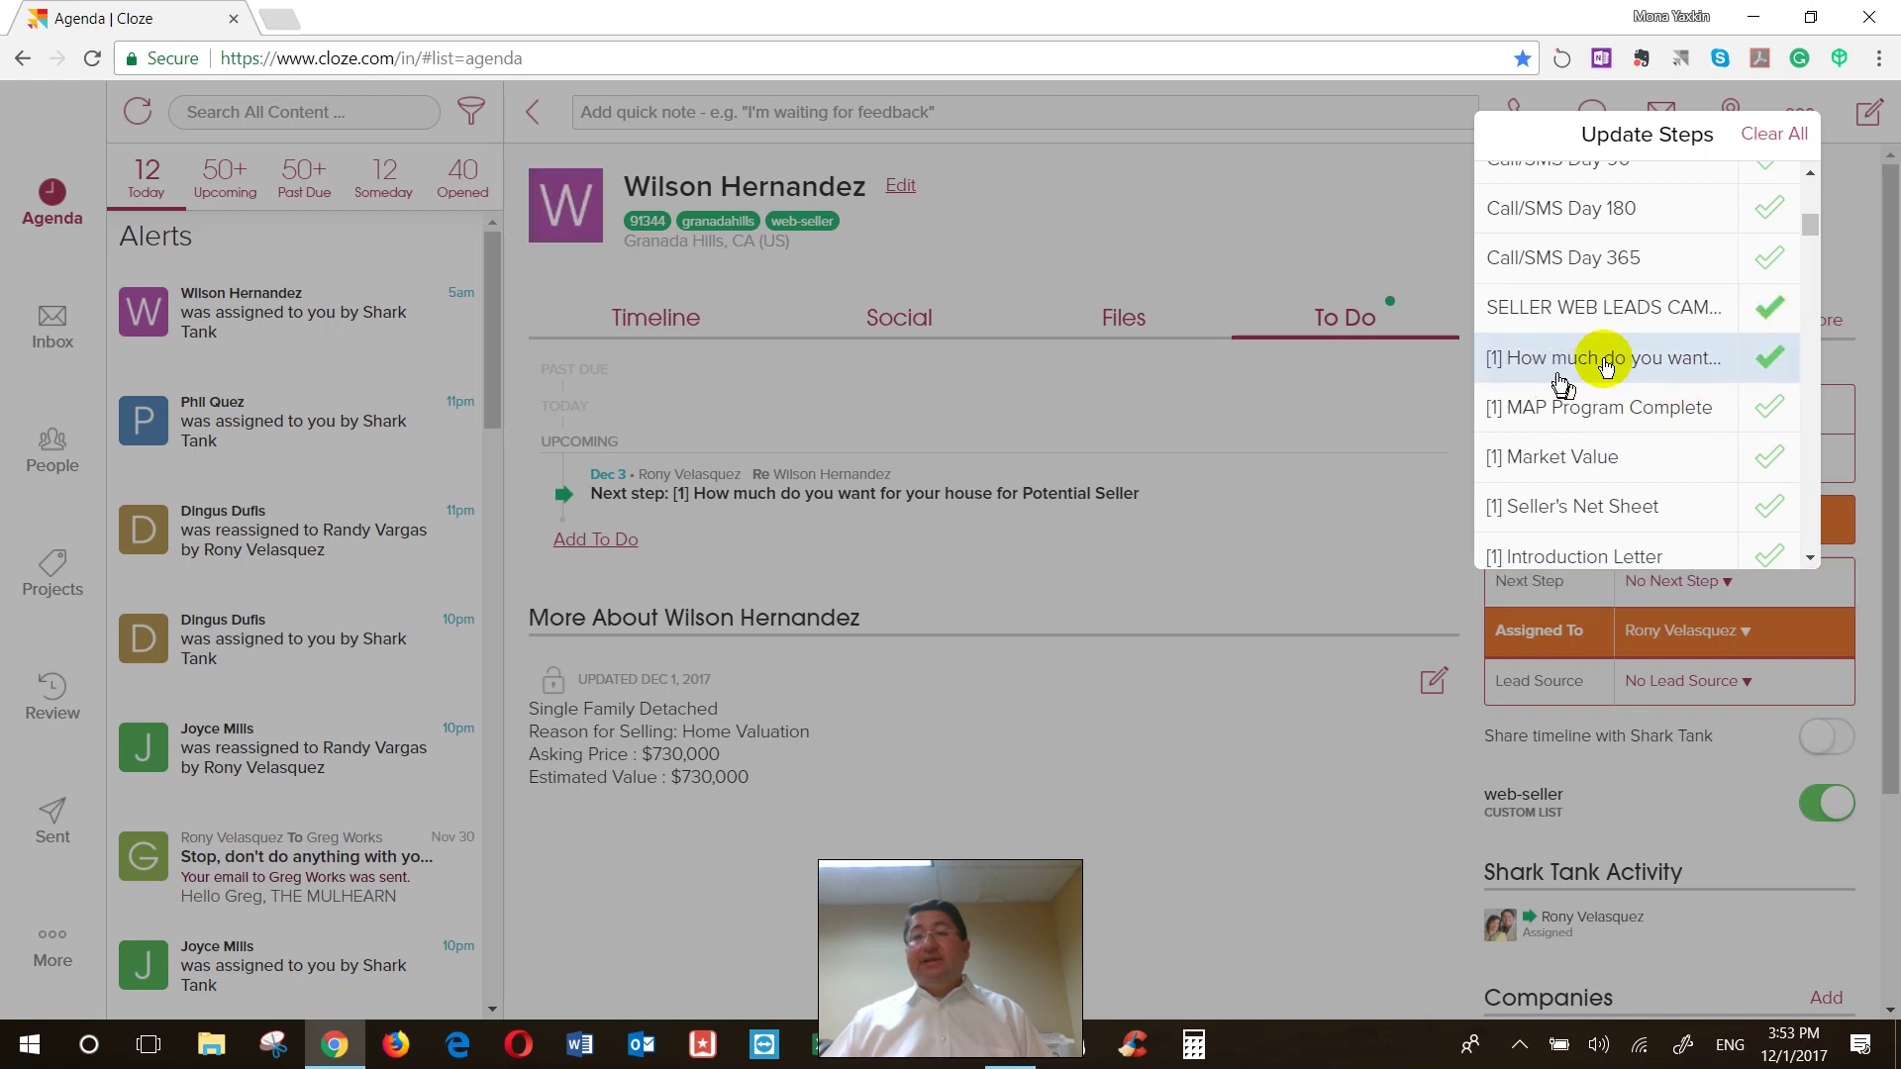
pyautogui.click(1631, 414)
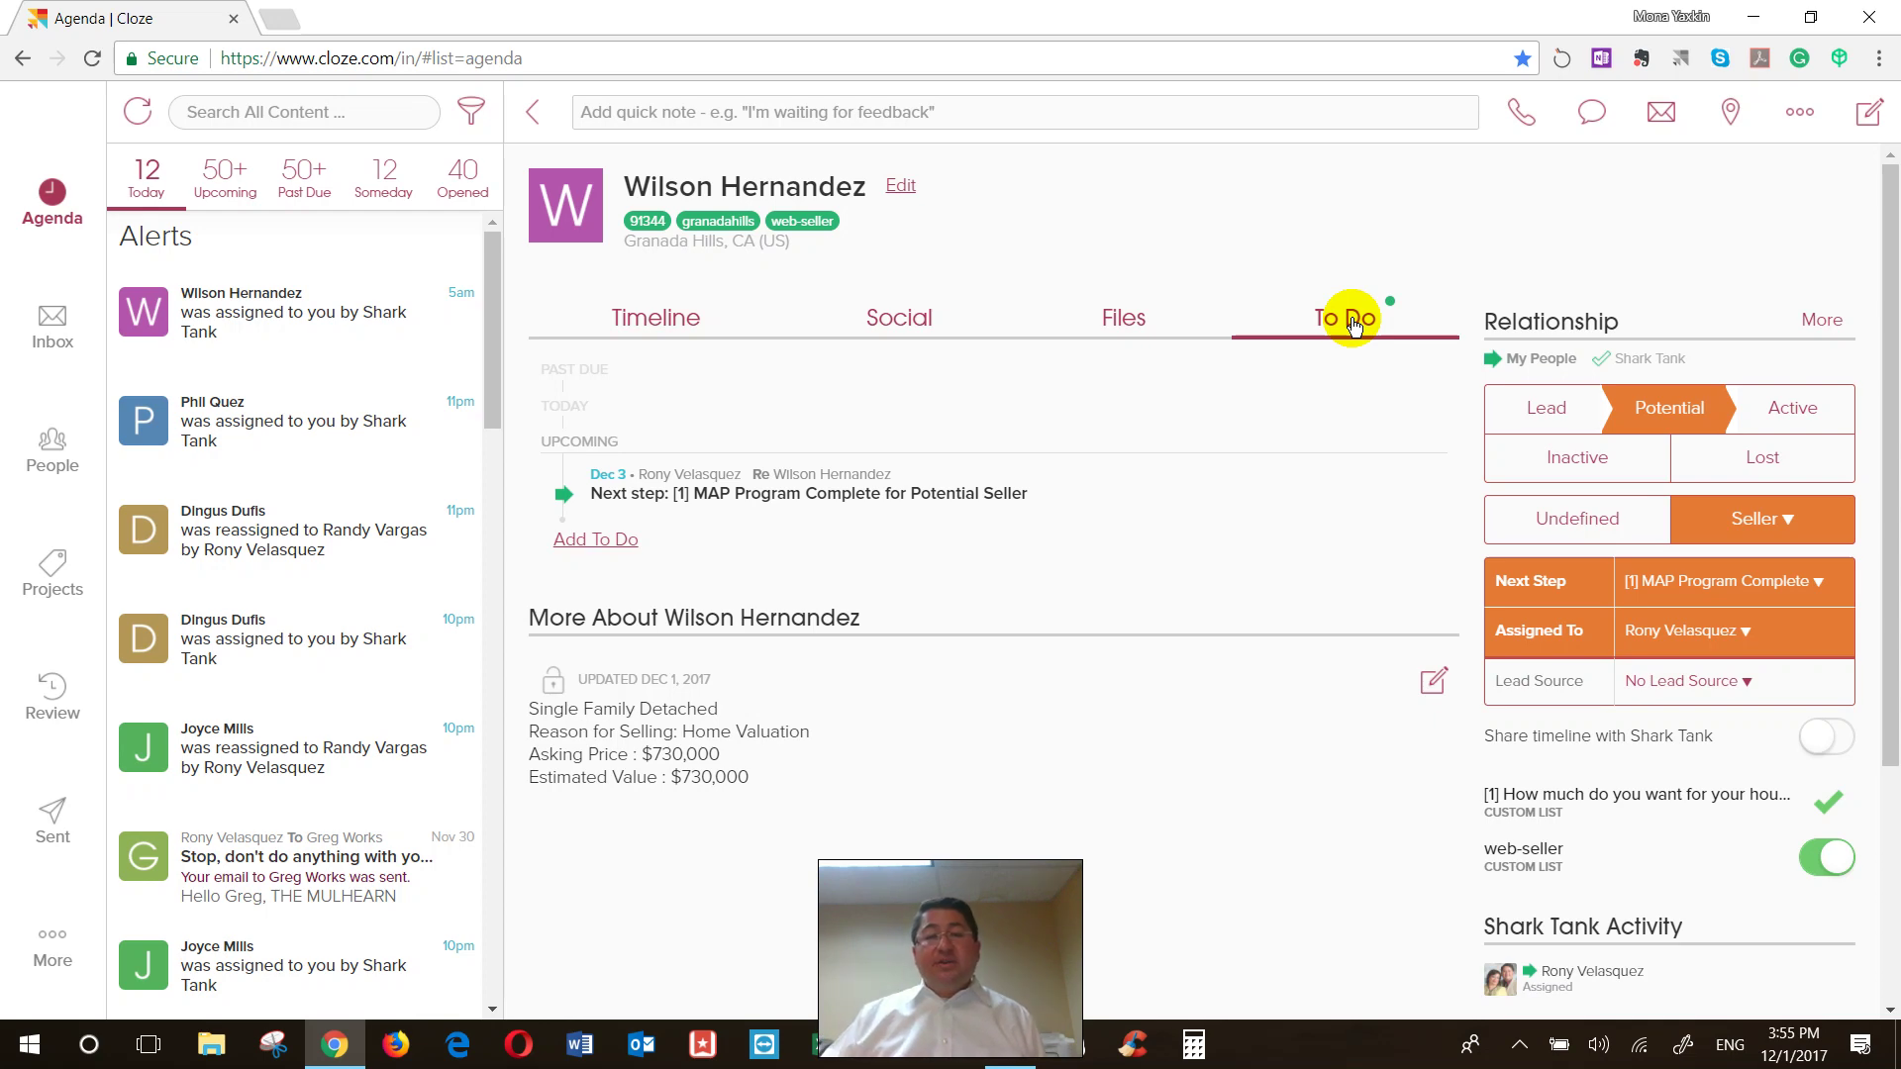
# Reopen the lead from the newest assignment alert and review the recent activity on its timeline
pyautogui.click(248, 412)
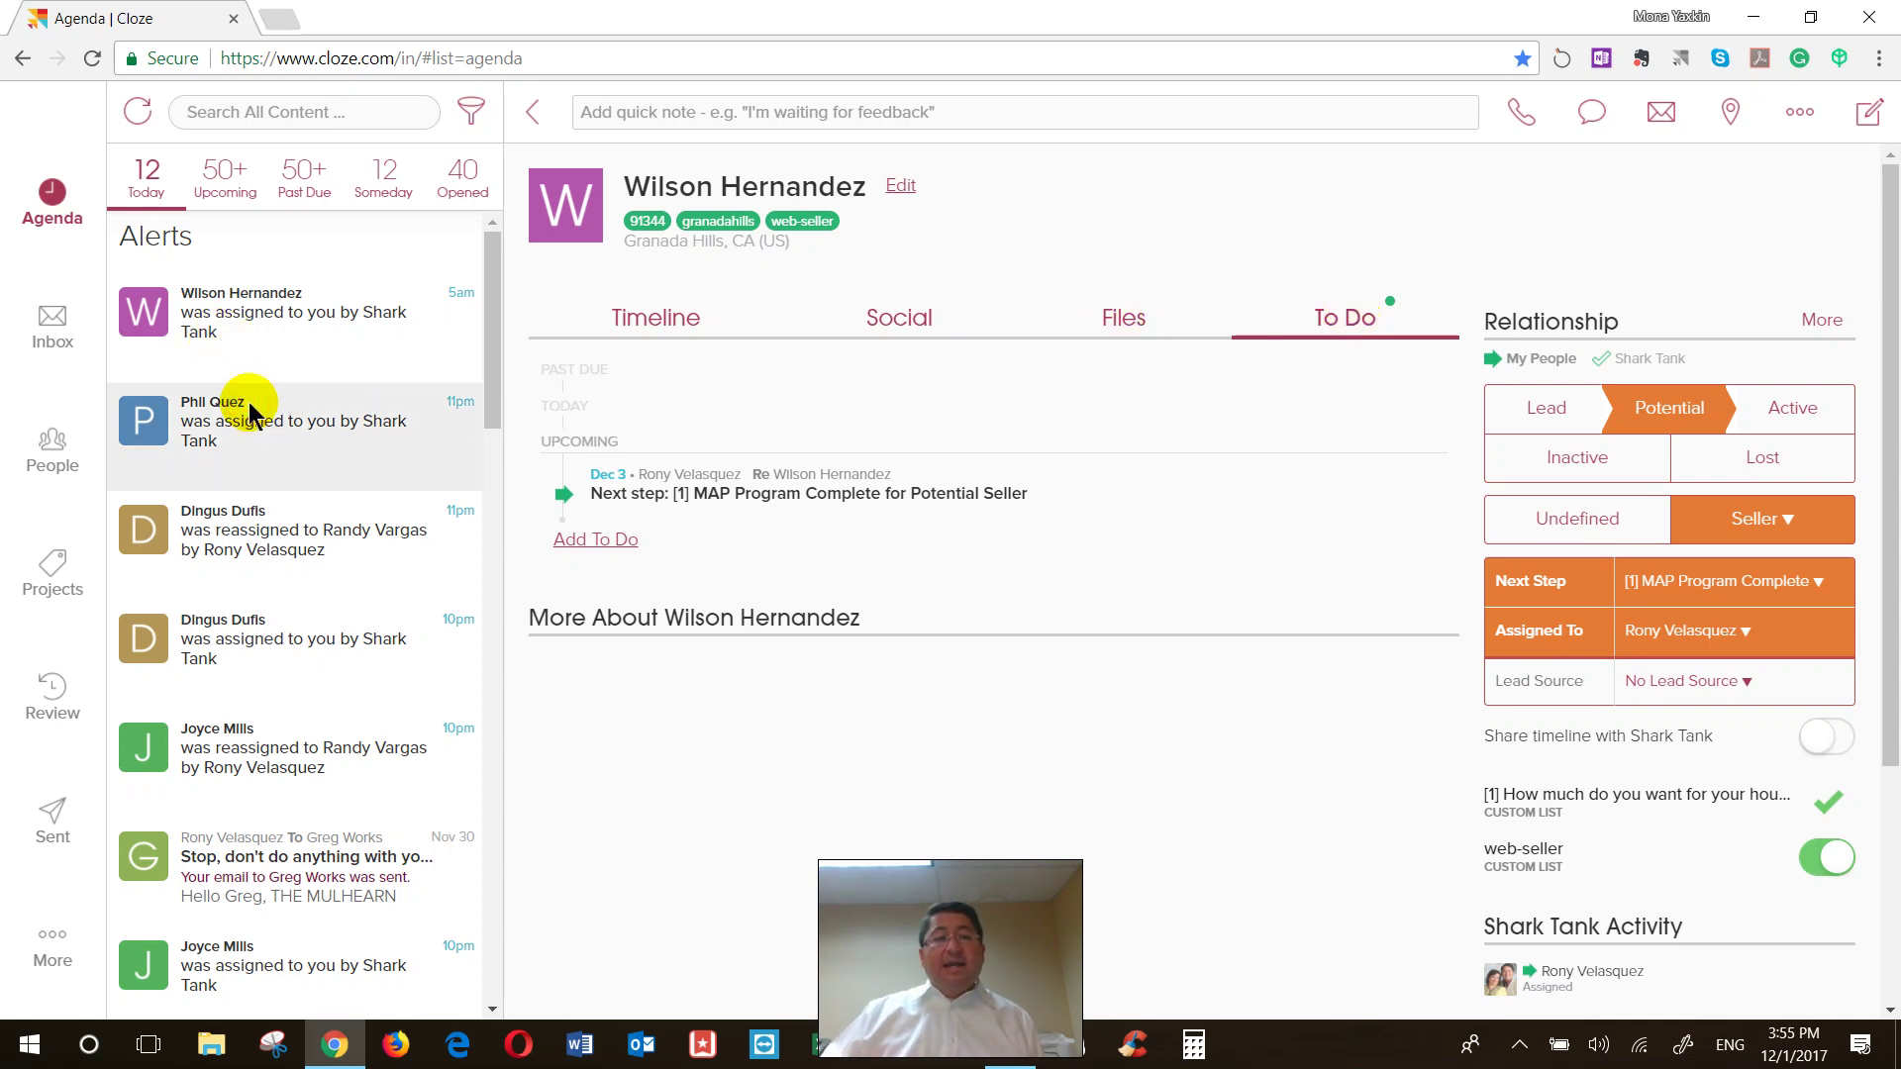
pyautogui.click(265, 299)
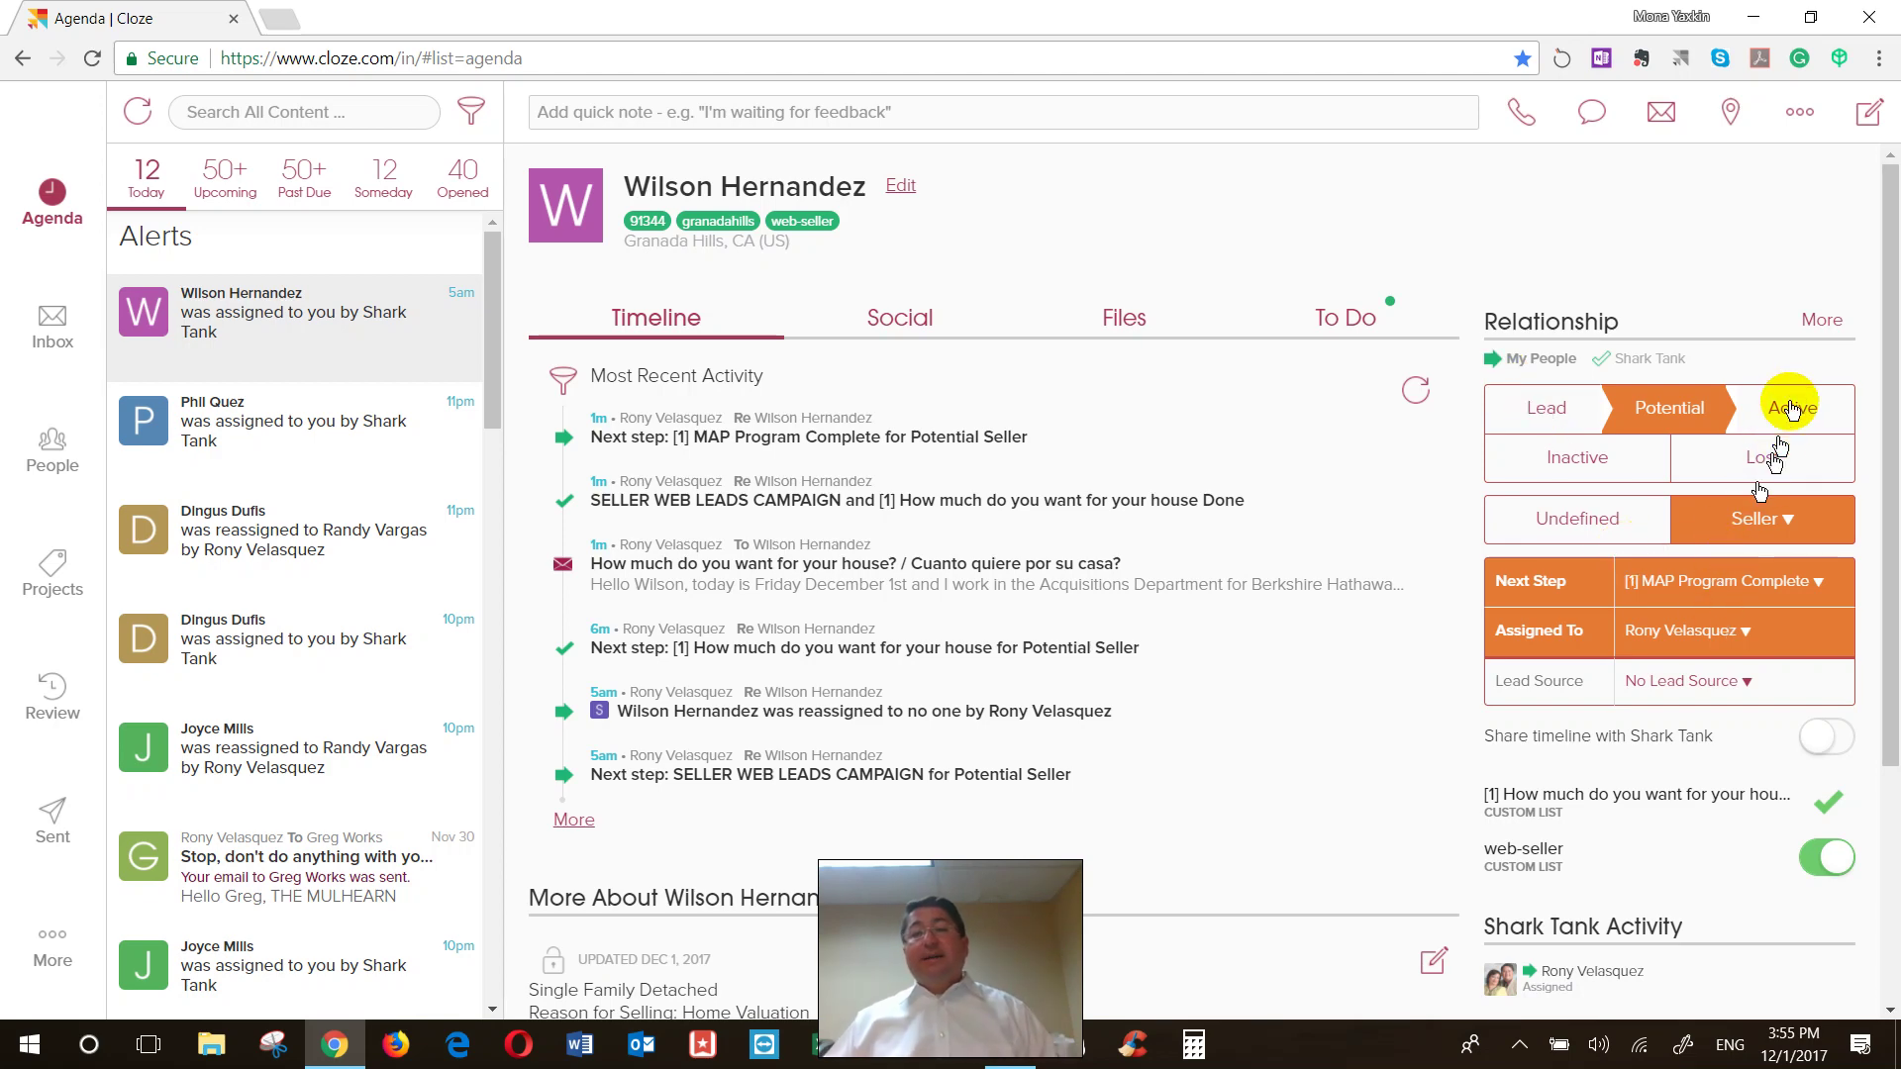
# Check the Reassign choices for the newest lead and view its editable contact details without making changes
pyautogui.click(1818, 321)
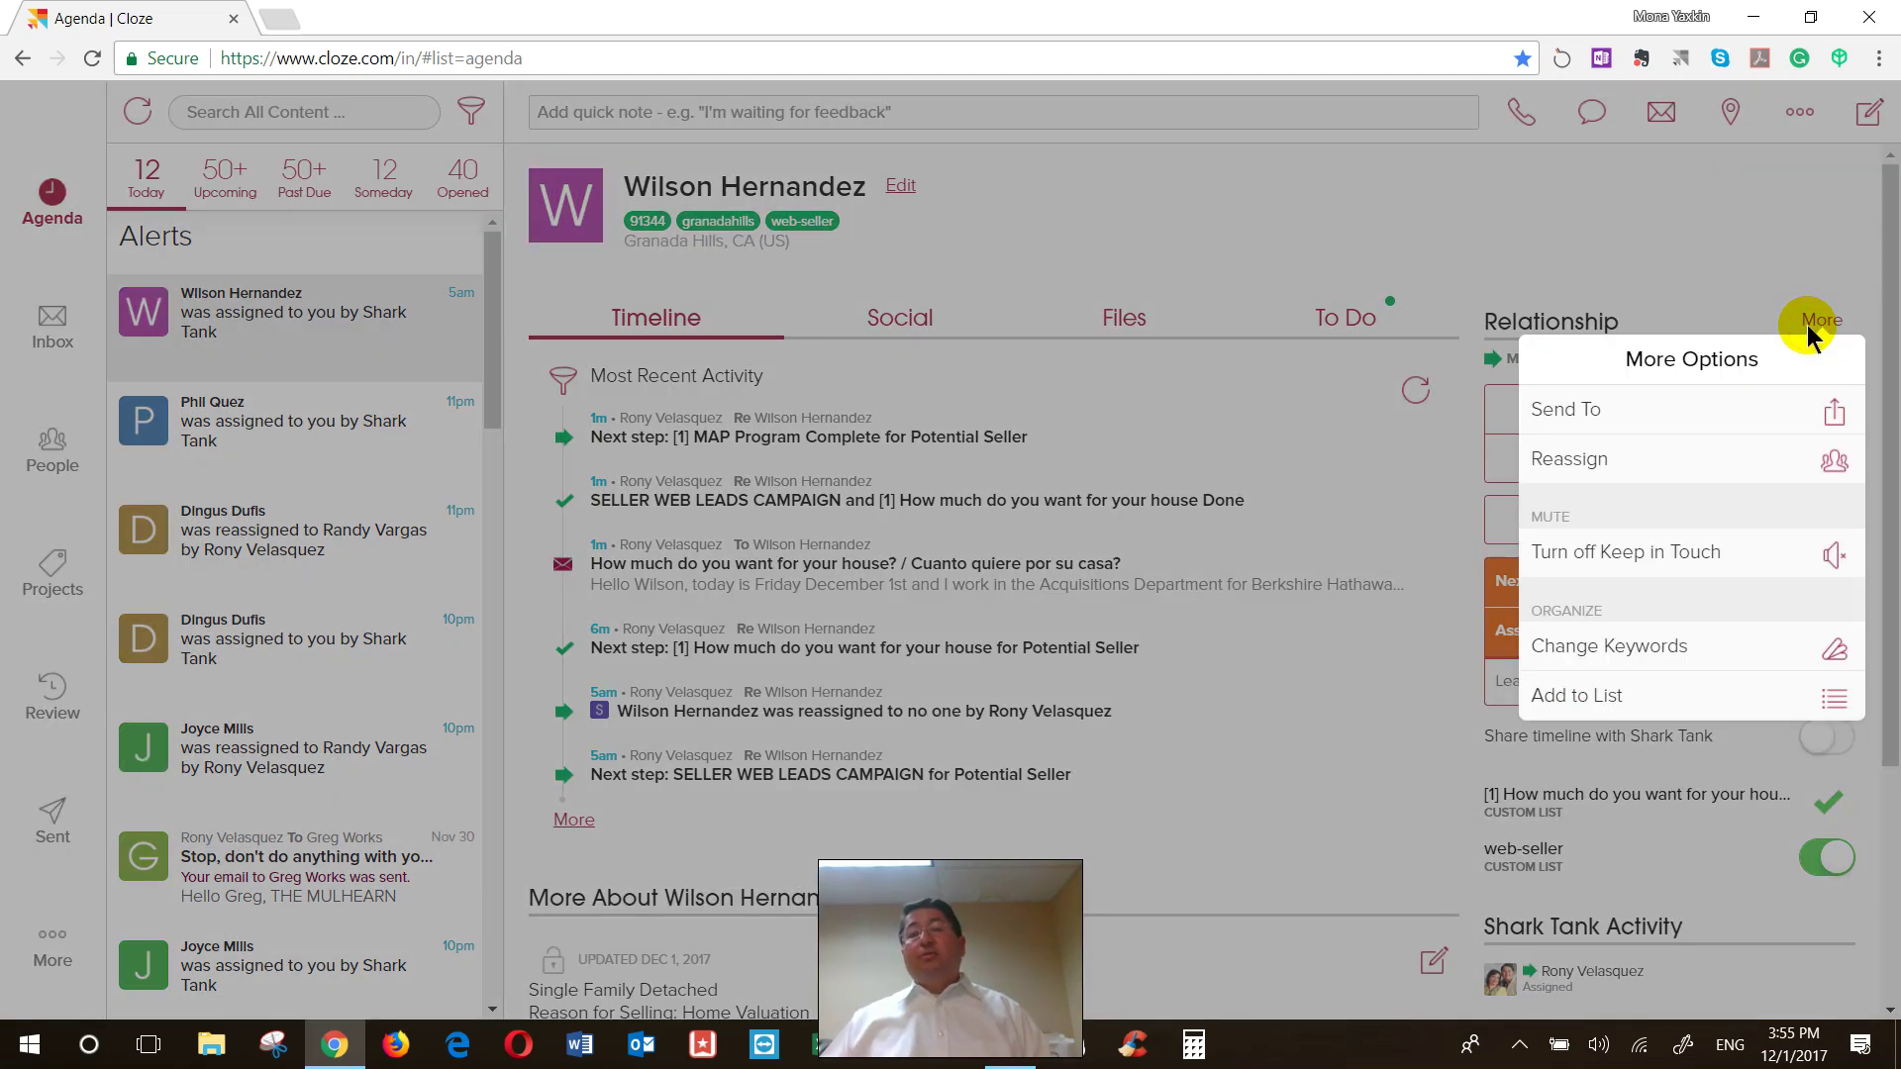
pyautogui.click(1606, 460)
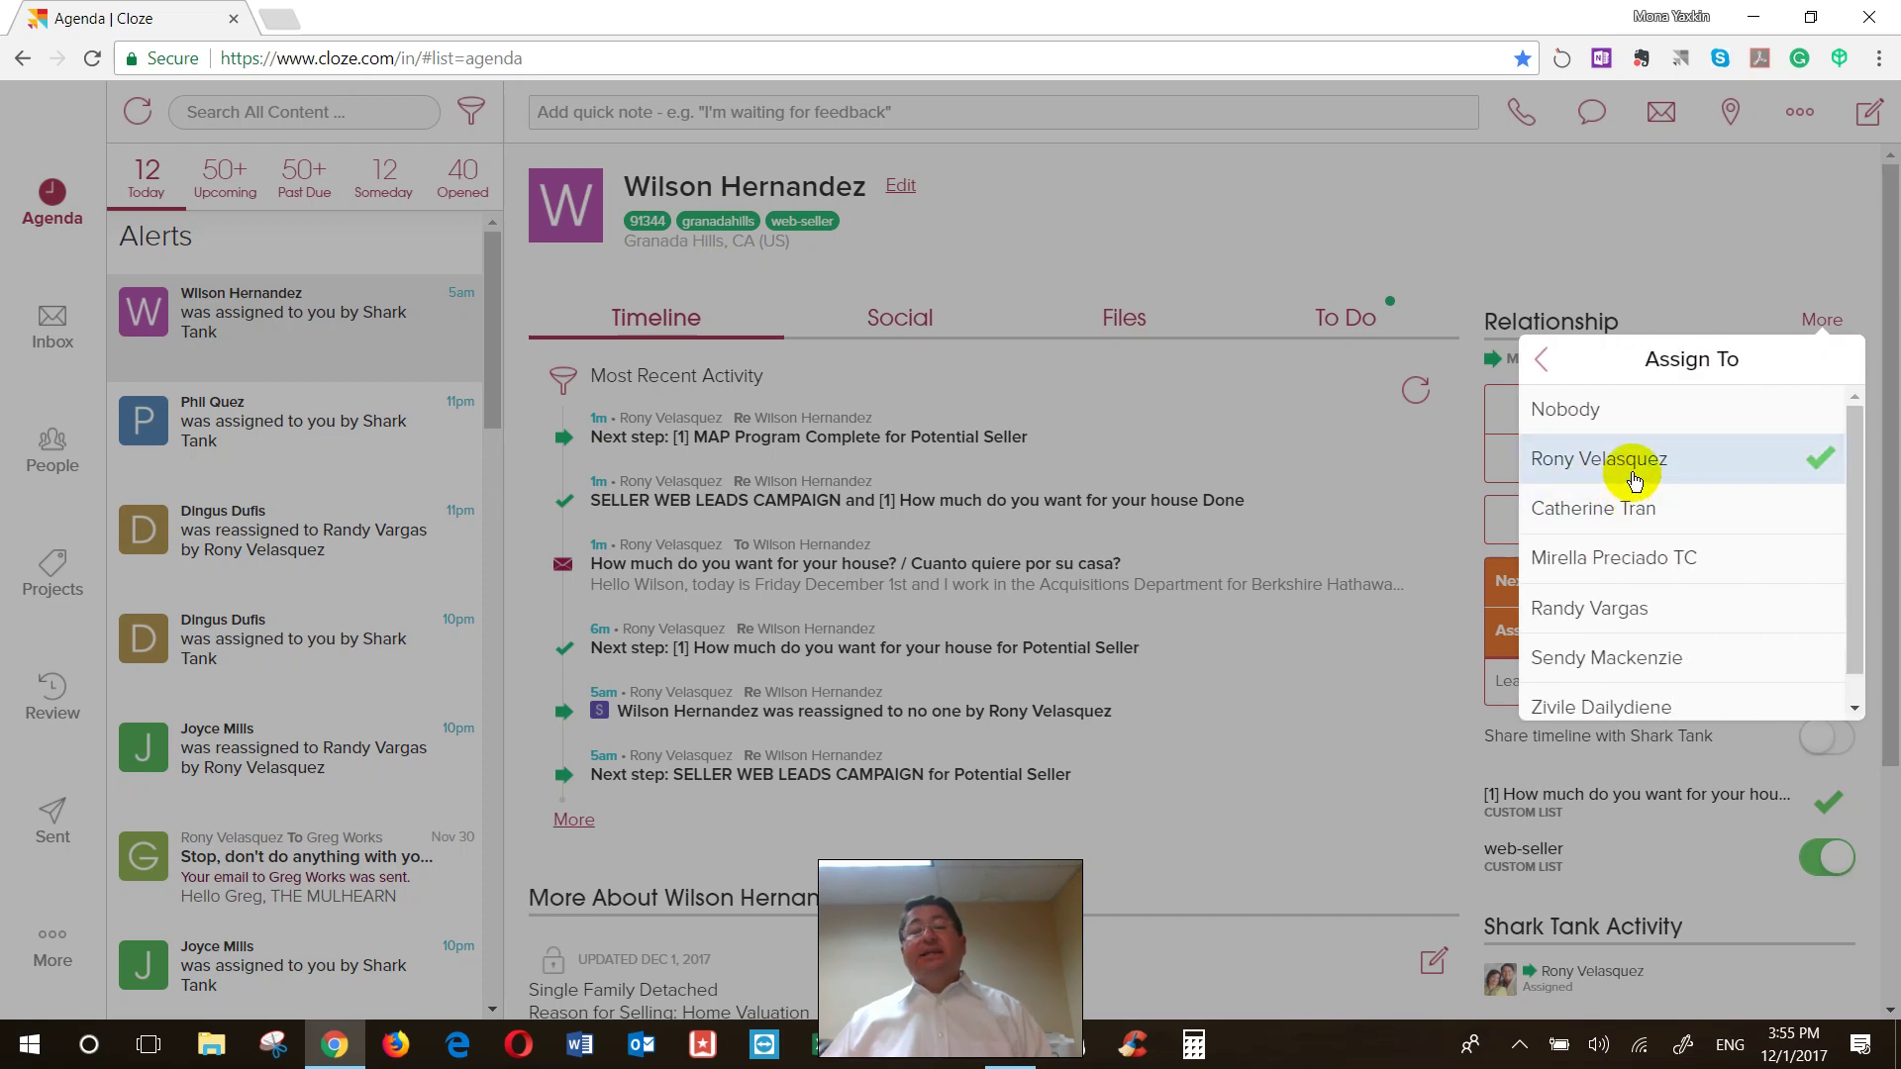
pyautogui.click(1069, 203)
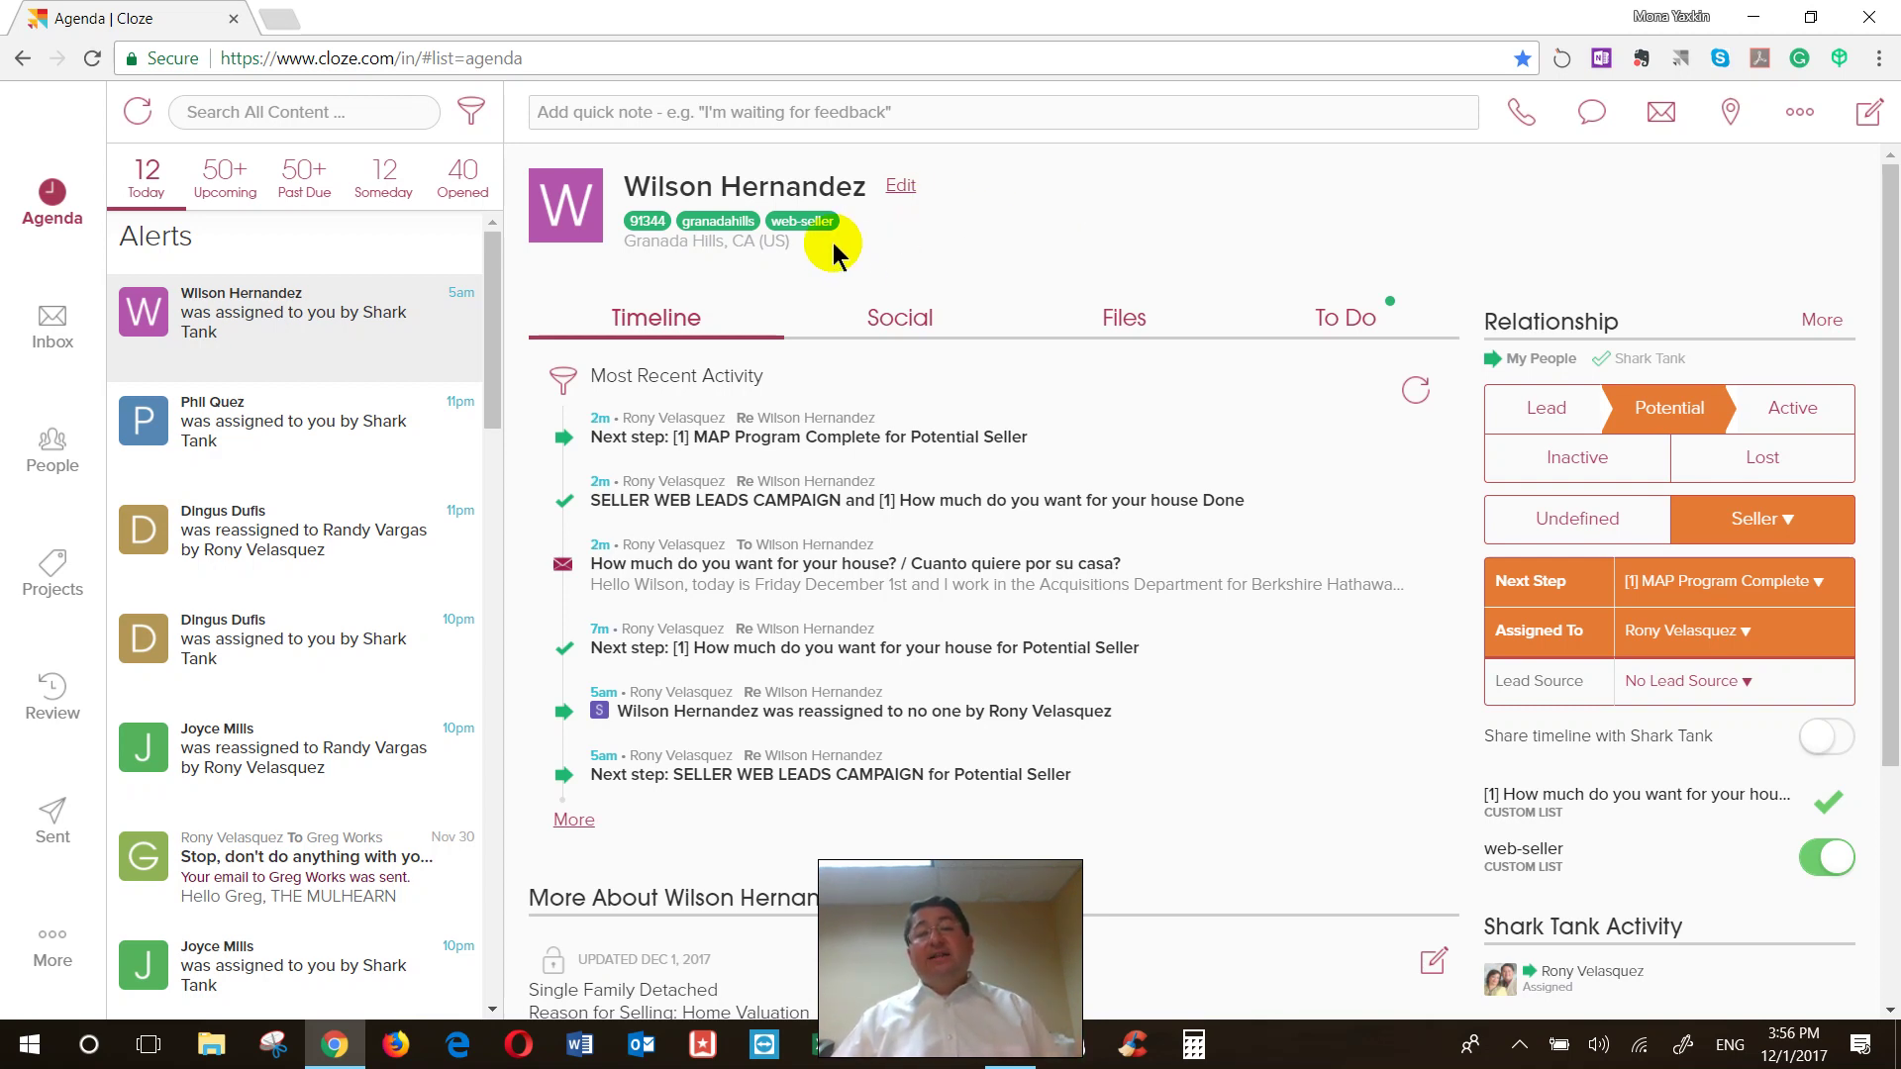
pyautogui.click(898, 186)
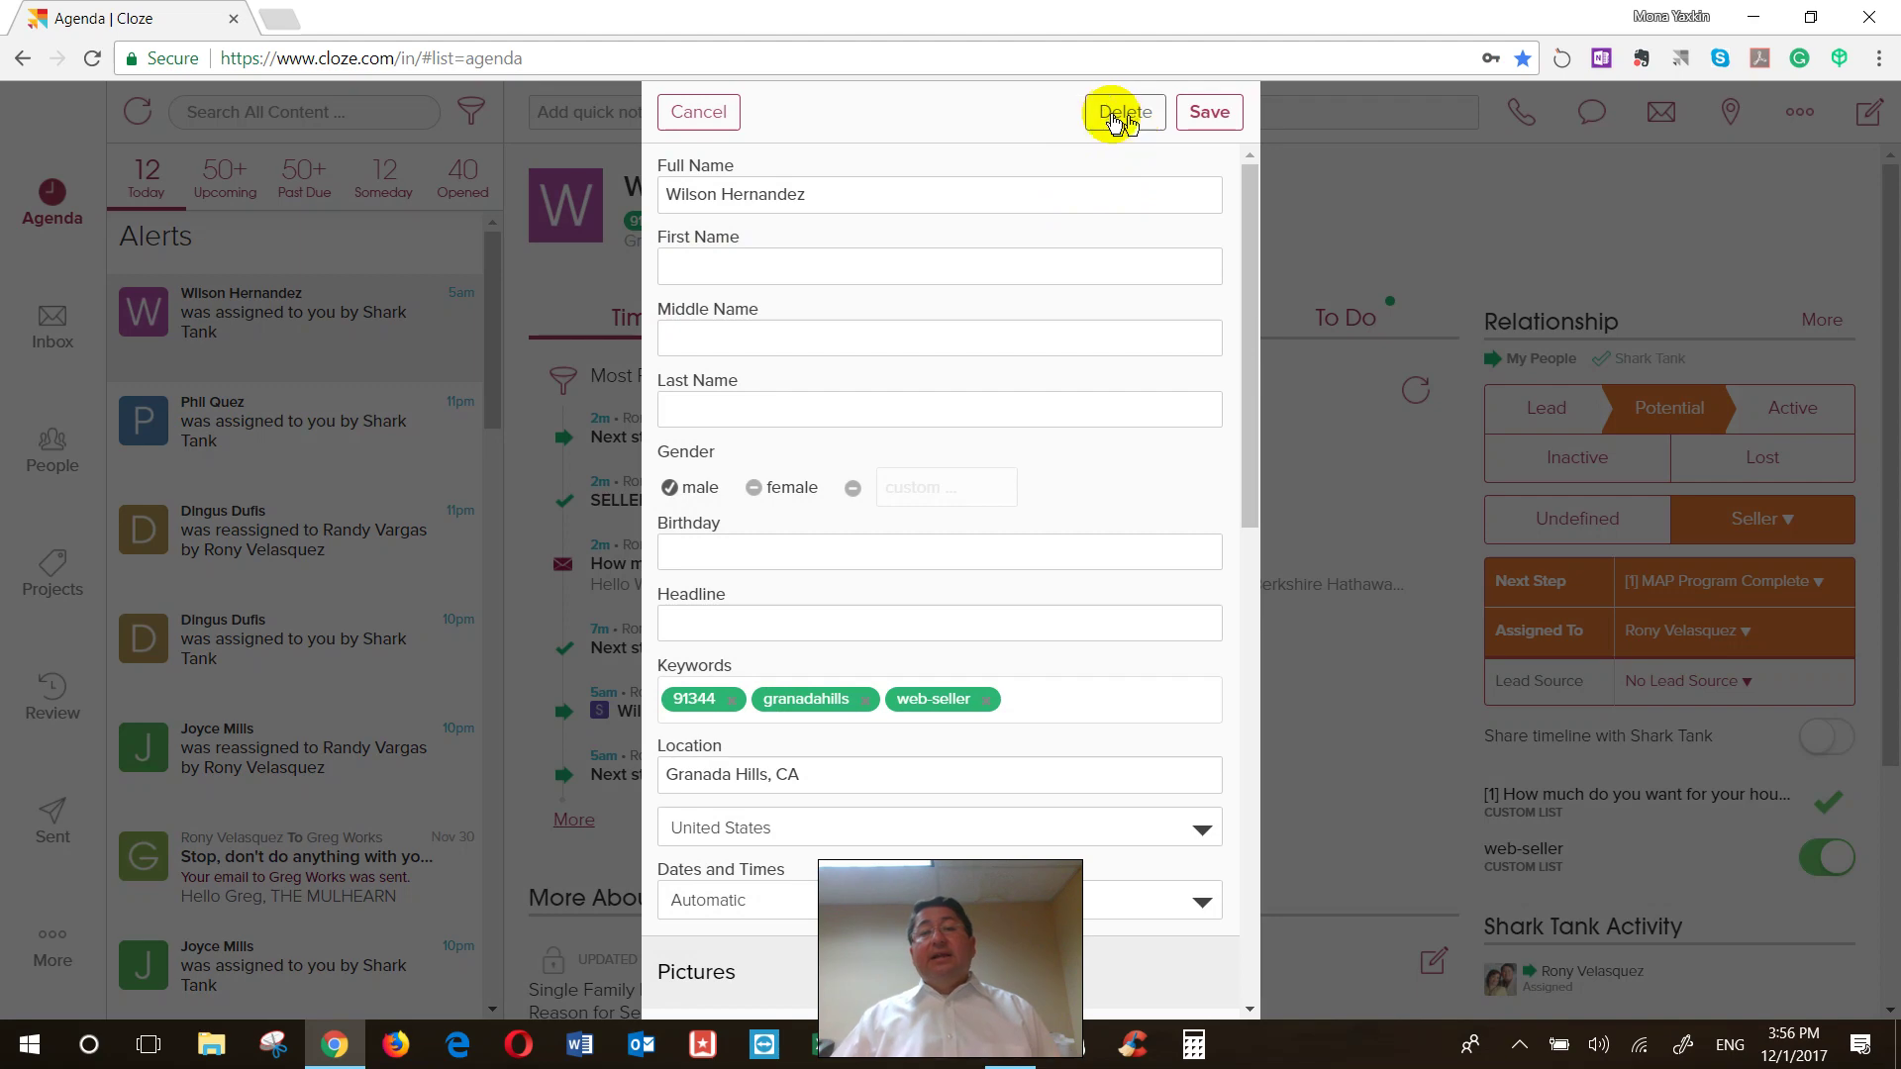
pyautogui.click(700, 115)
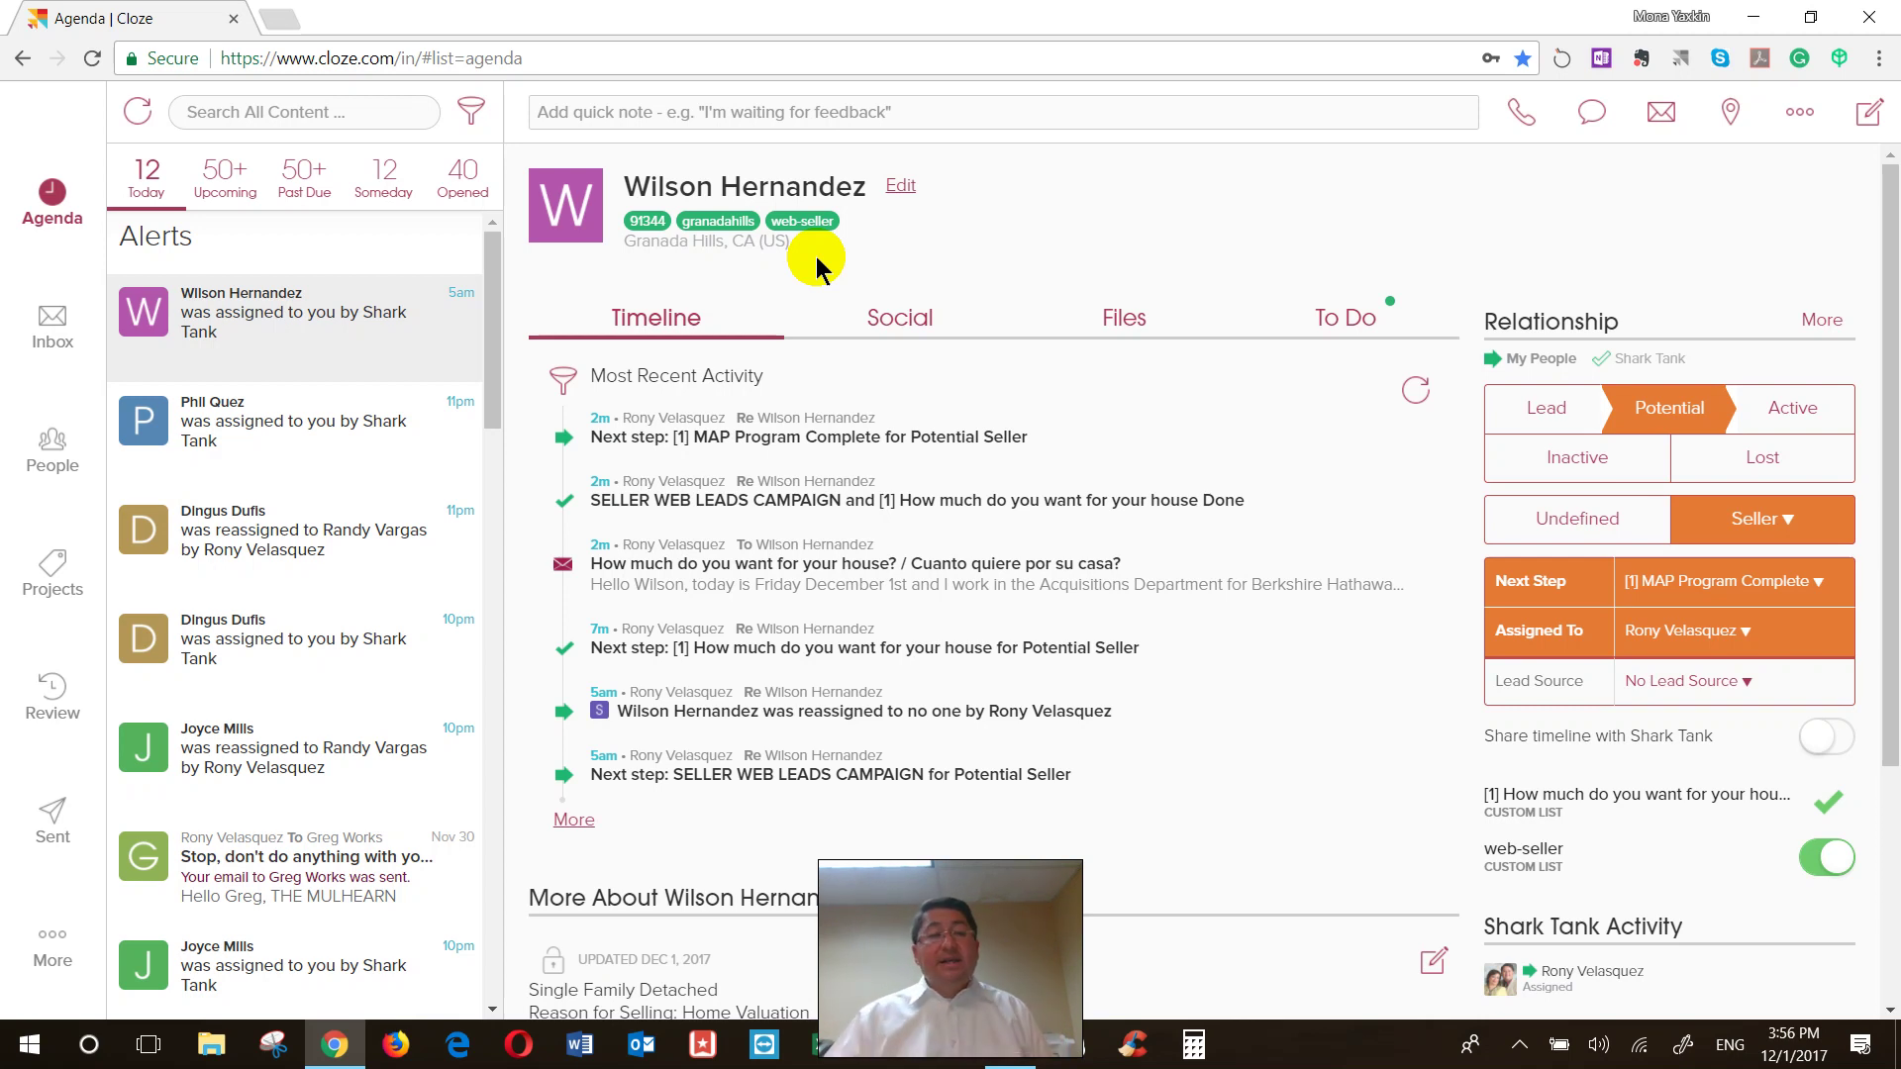
# Review the activity of the other leads in the assignment alerts and check the call options for the last one
pyautogui.click(223, 442)
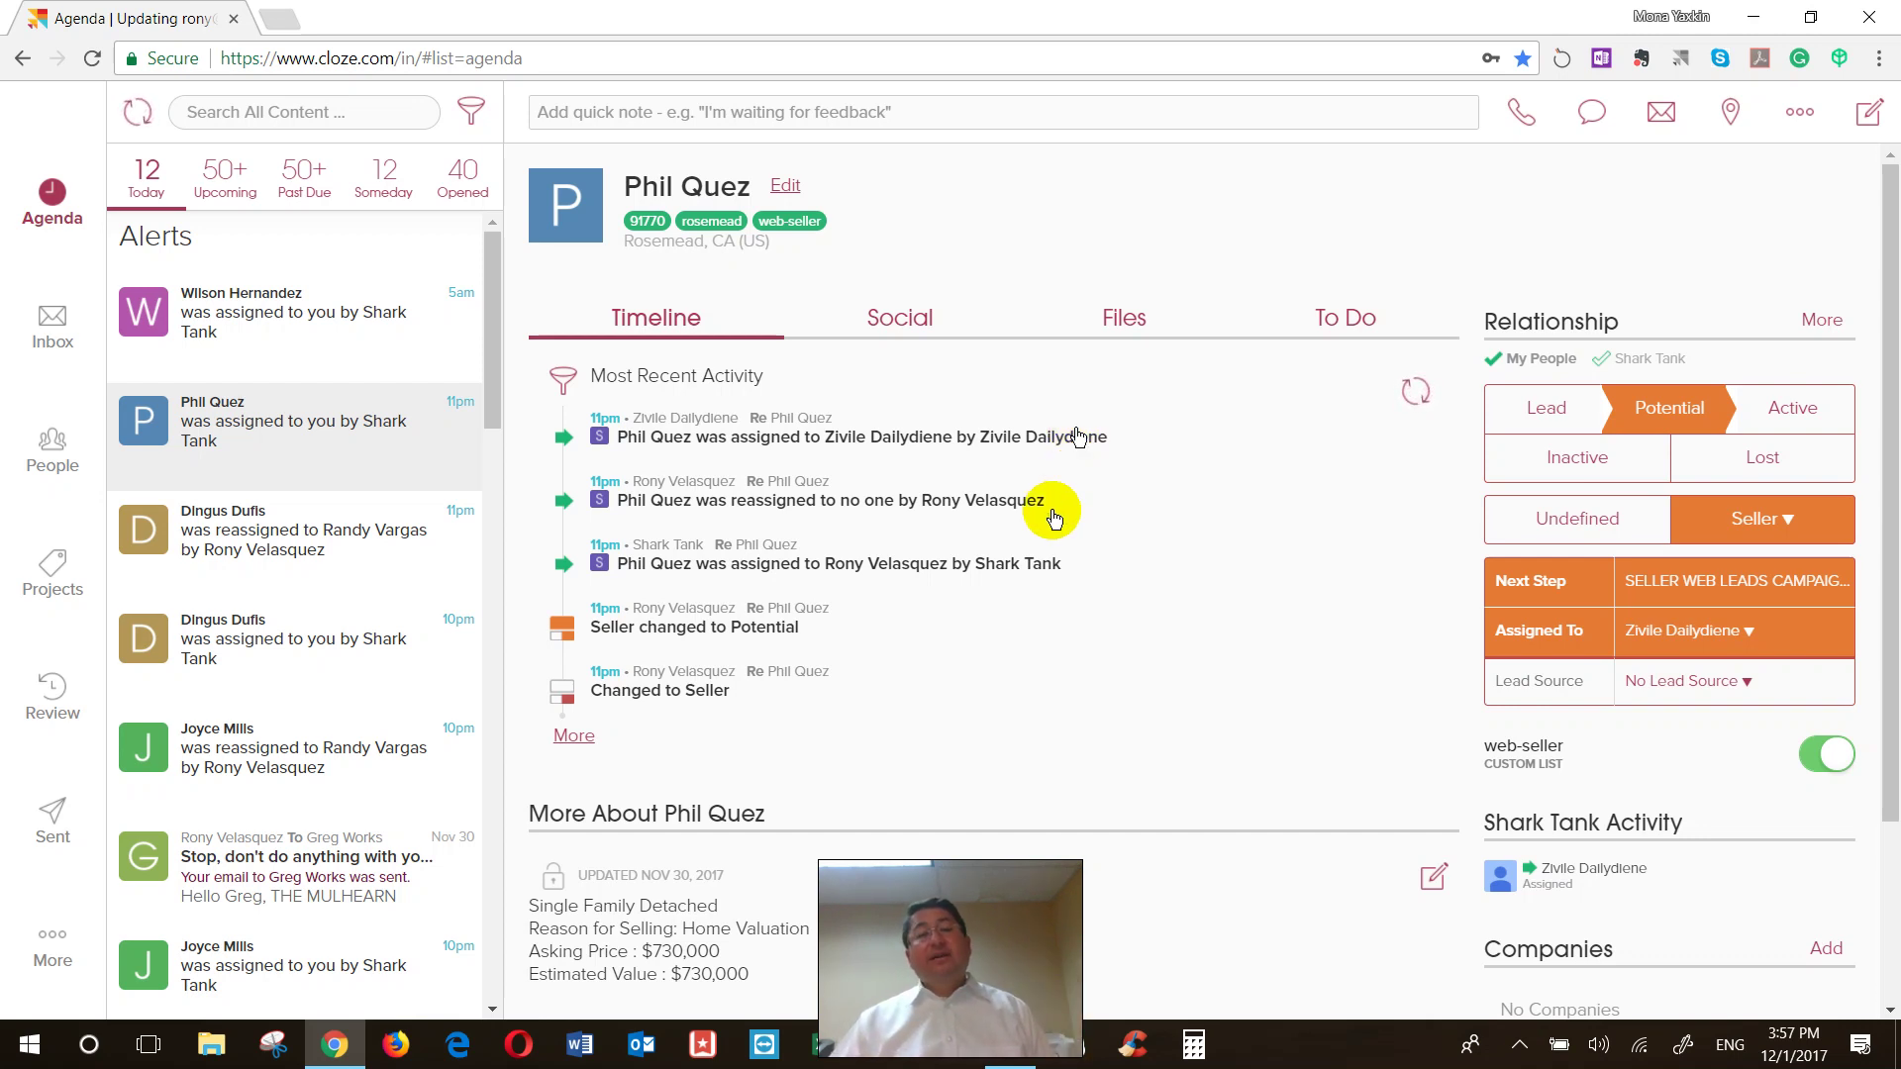
pyautogui.click(255, 545)
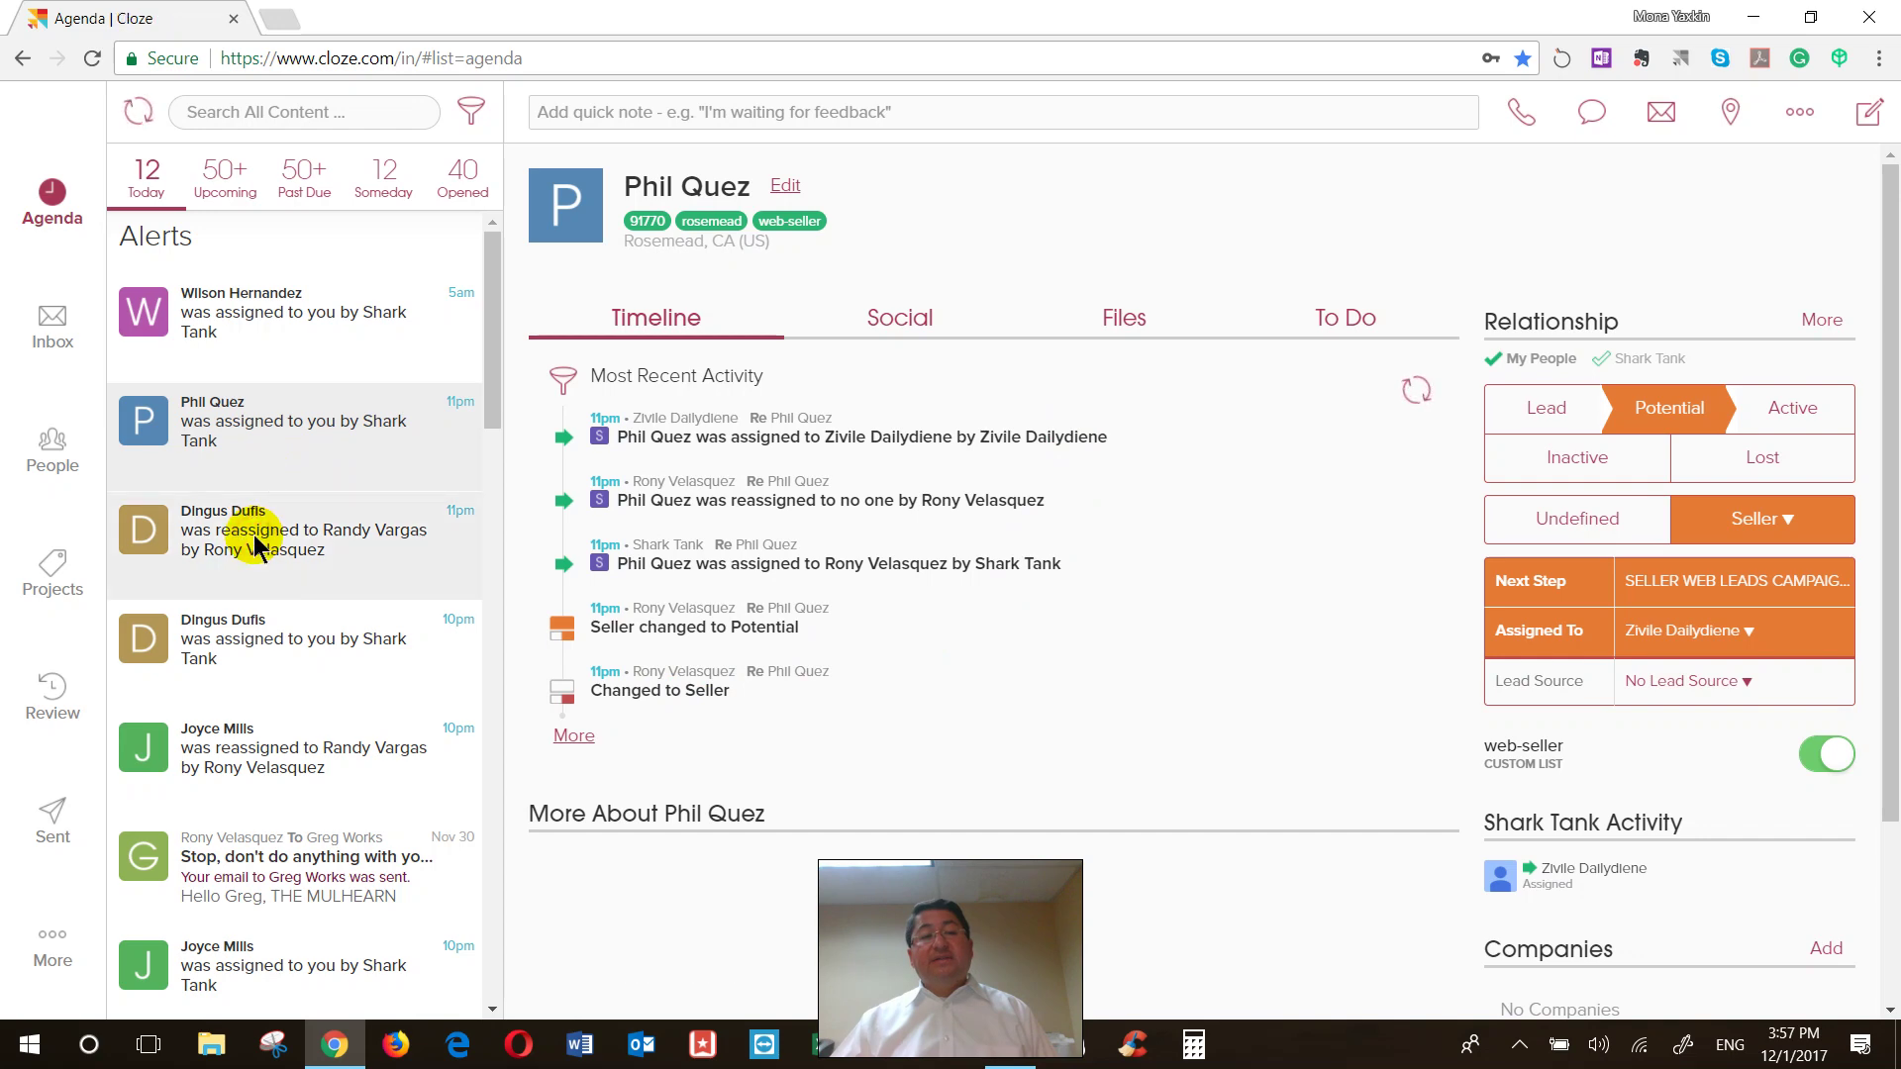
pyautogui.click(255, 654)
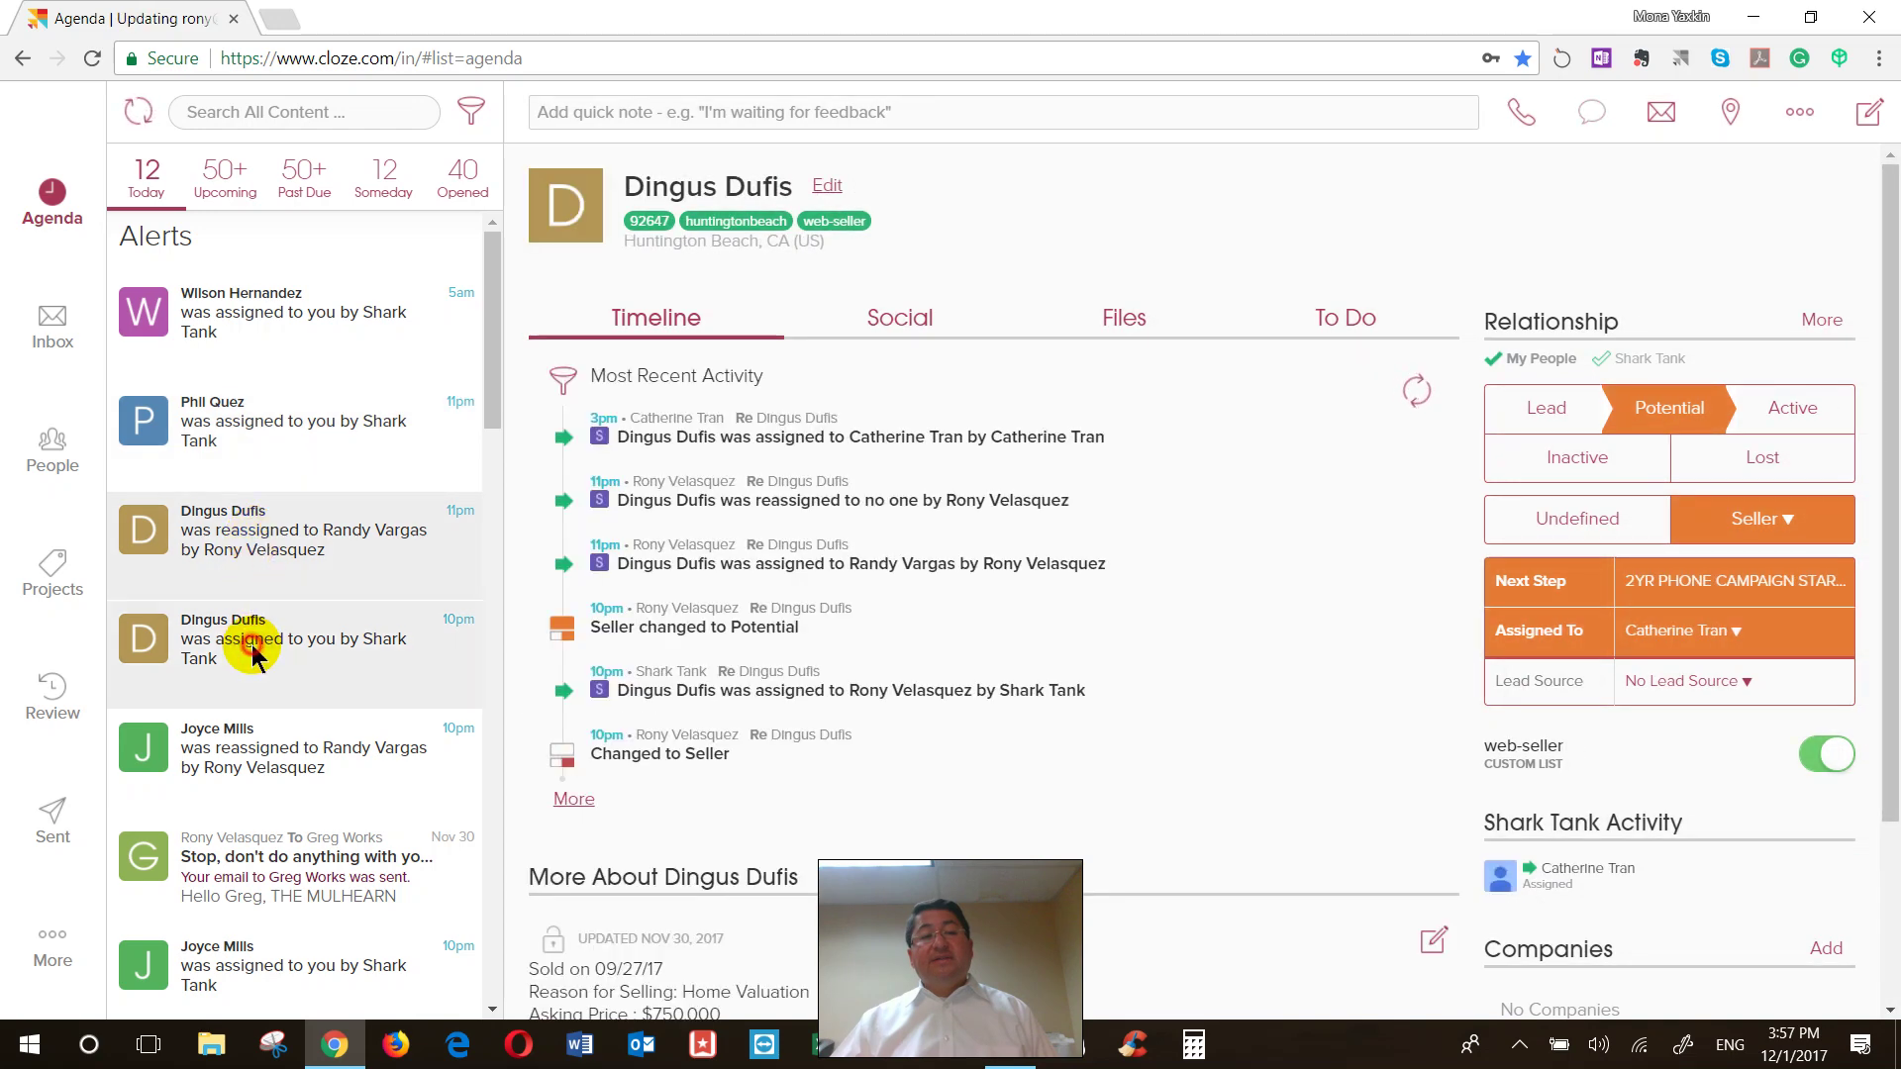
pyautogui.click(292, 758)
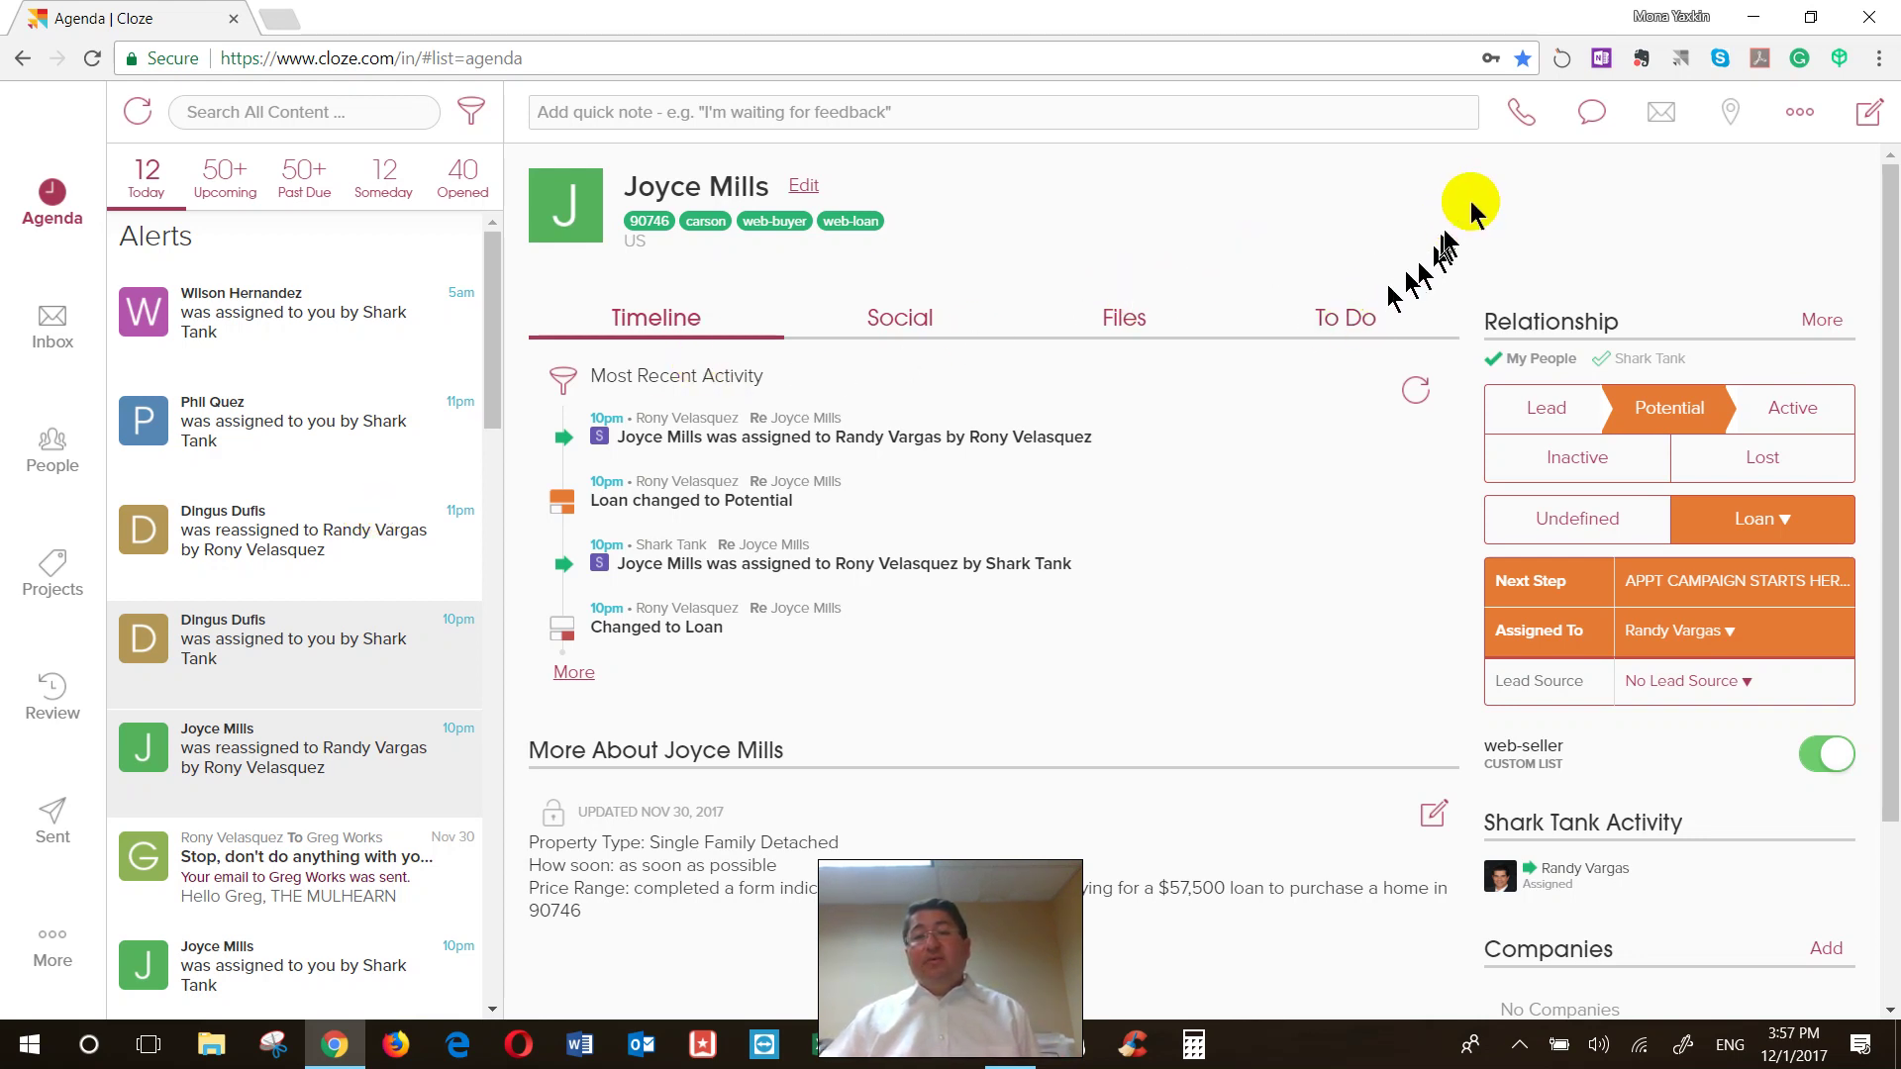
pyautogui.click(1518, 114)
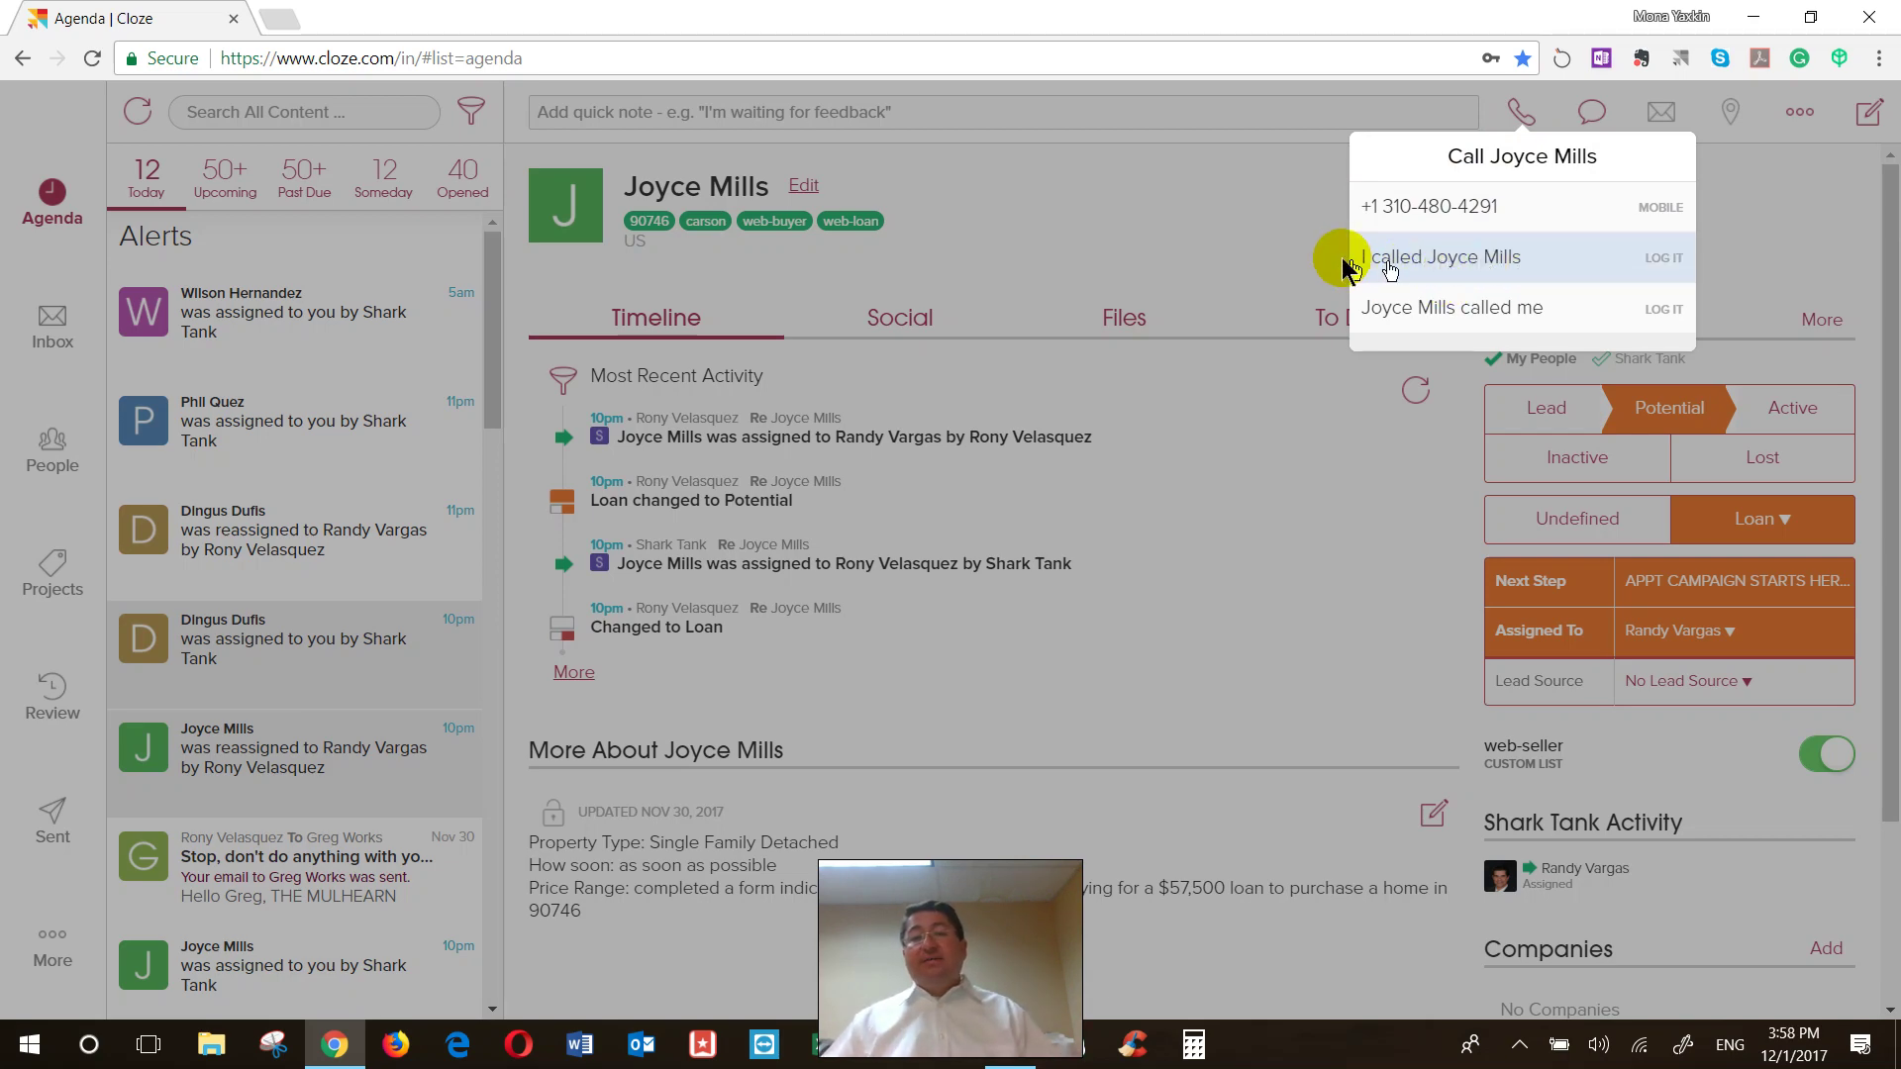
pyautogui.click(1005, 169)
# Log an outgoing call to the newest lead with the outcome No Answer
pyautogui.click(285, 313)
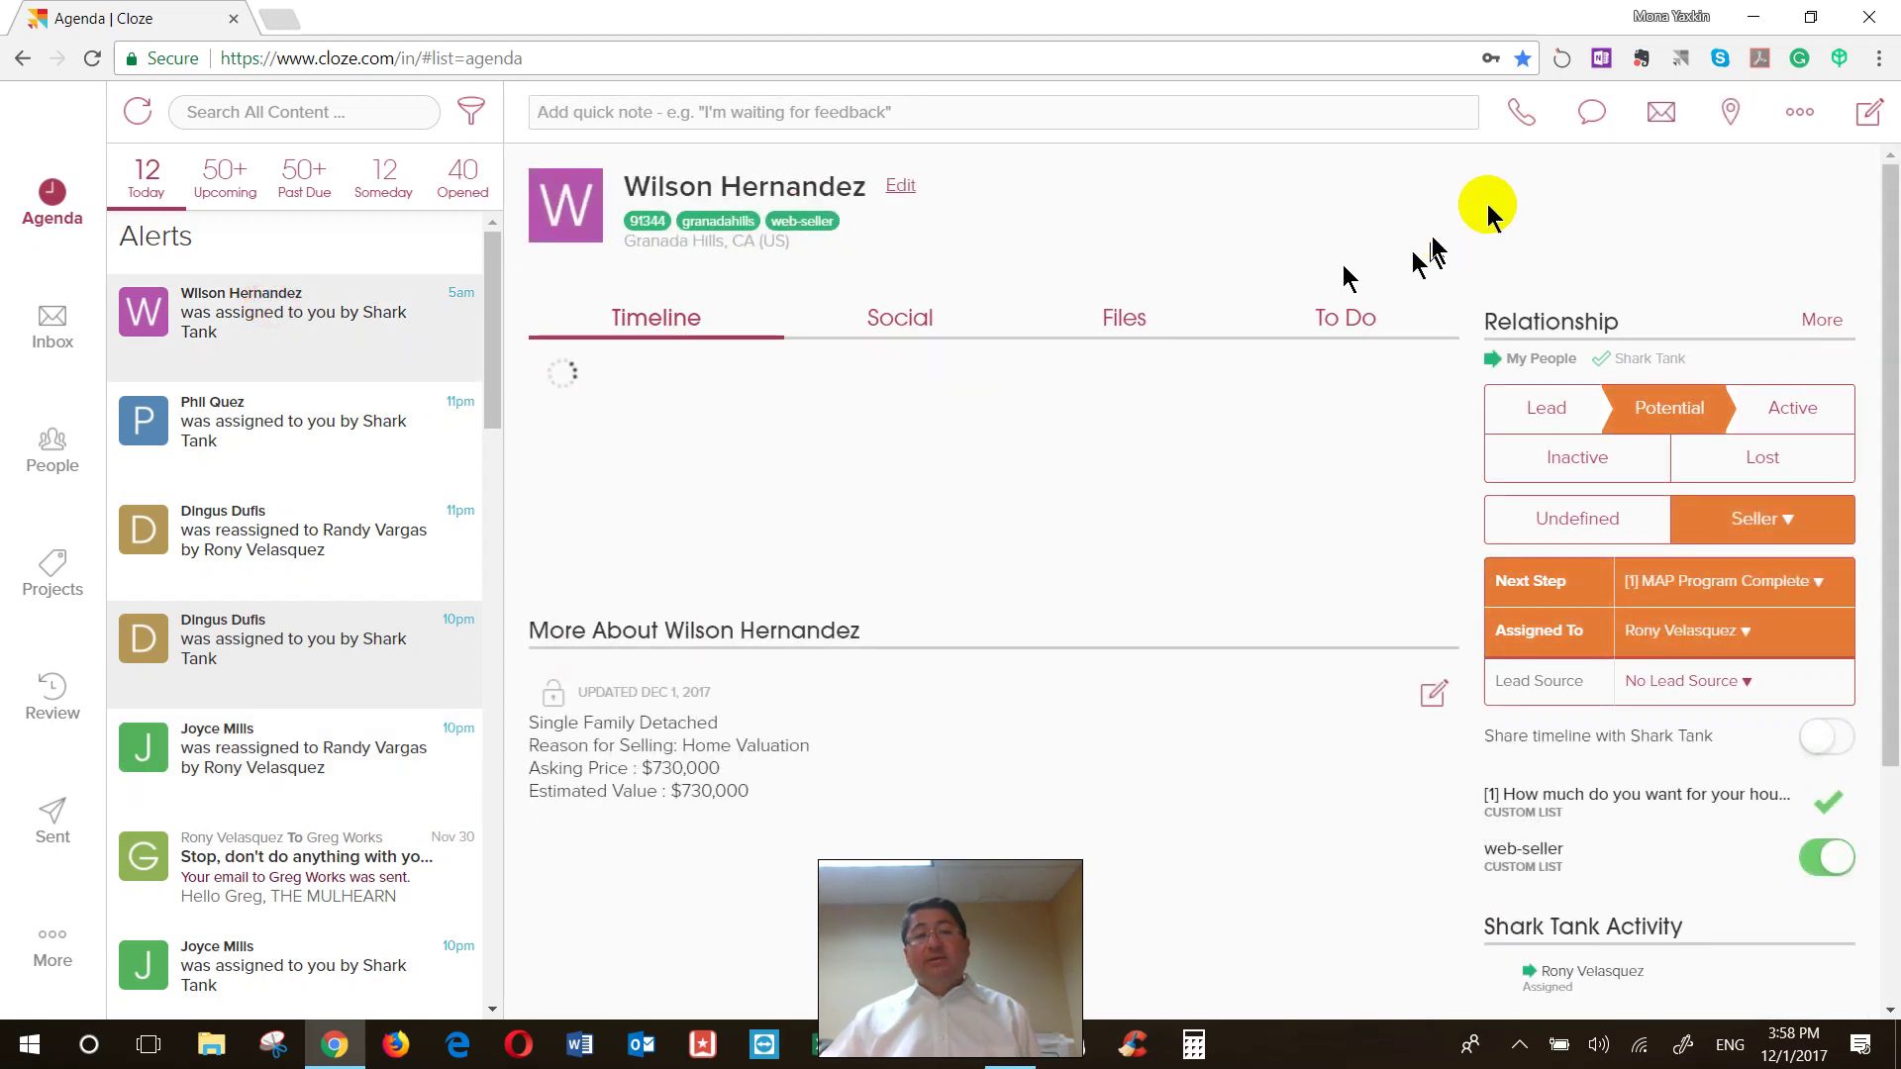
pyautogui.click(1521, 114)
pyautogui.click(1454, 256)
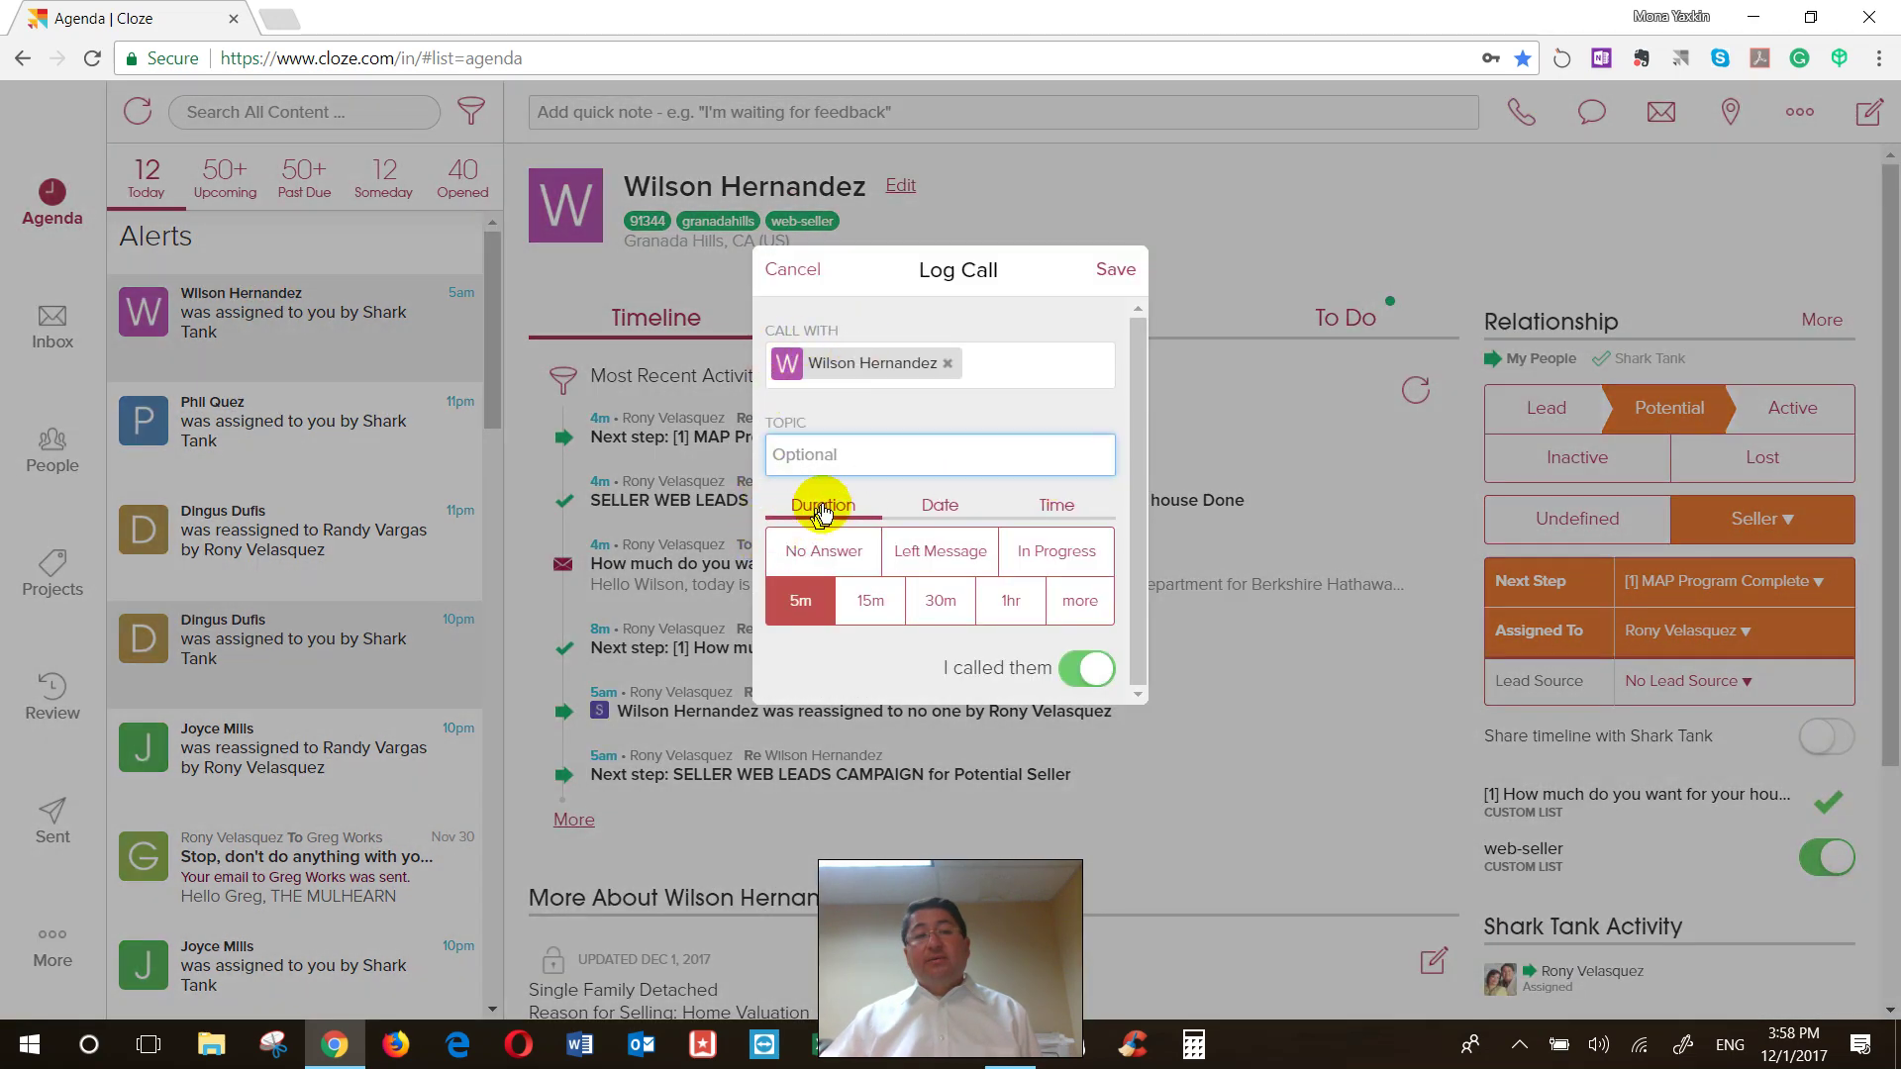
pyautogui.click(797, 547)
pyautogui.click(935, 552)
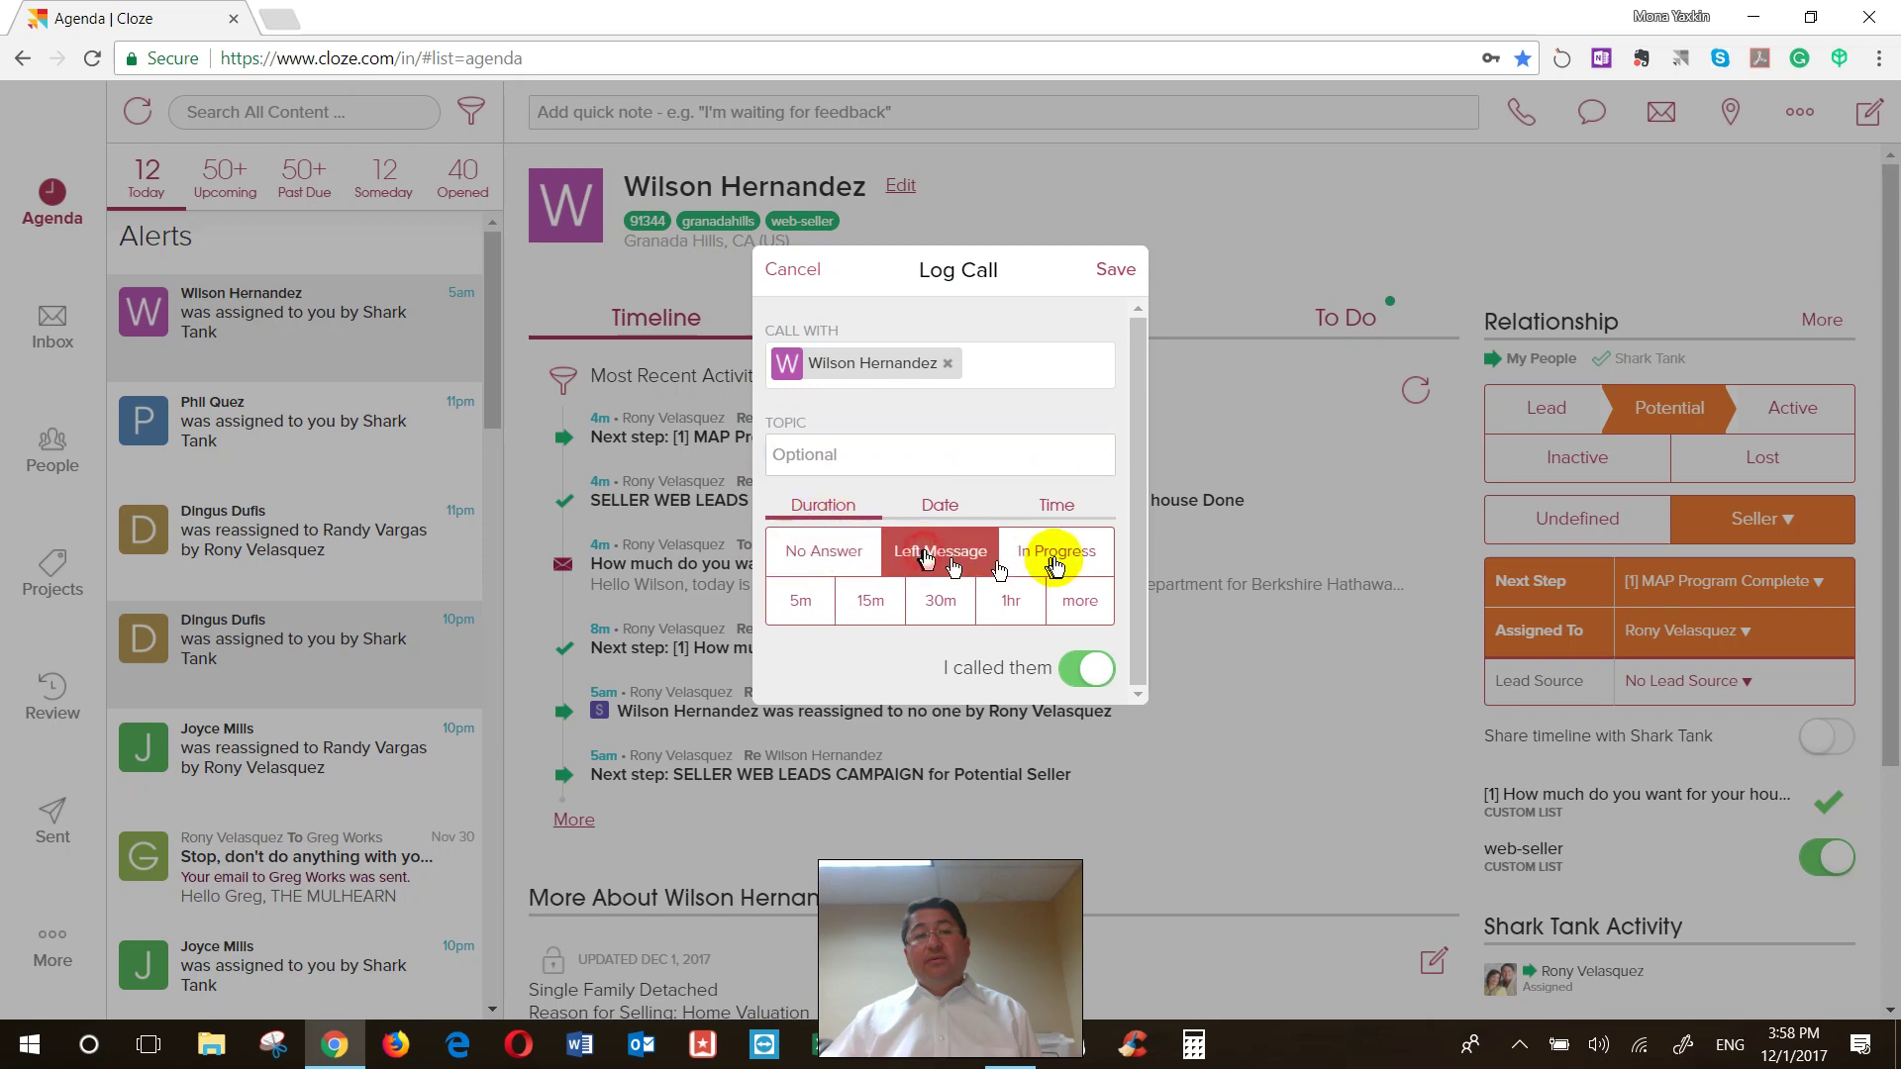
pyautogui.click(1055, 559)
pyautogui.click(951, 567)
pyautogui.click(826, 552)
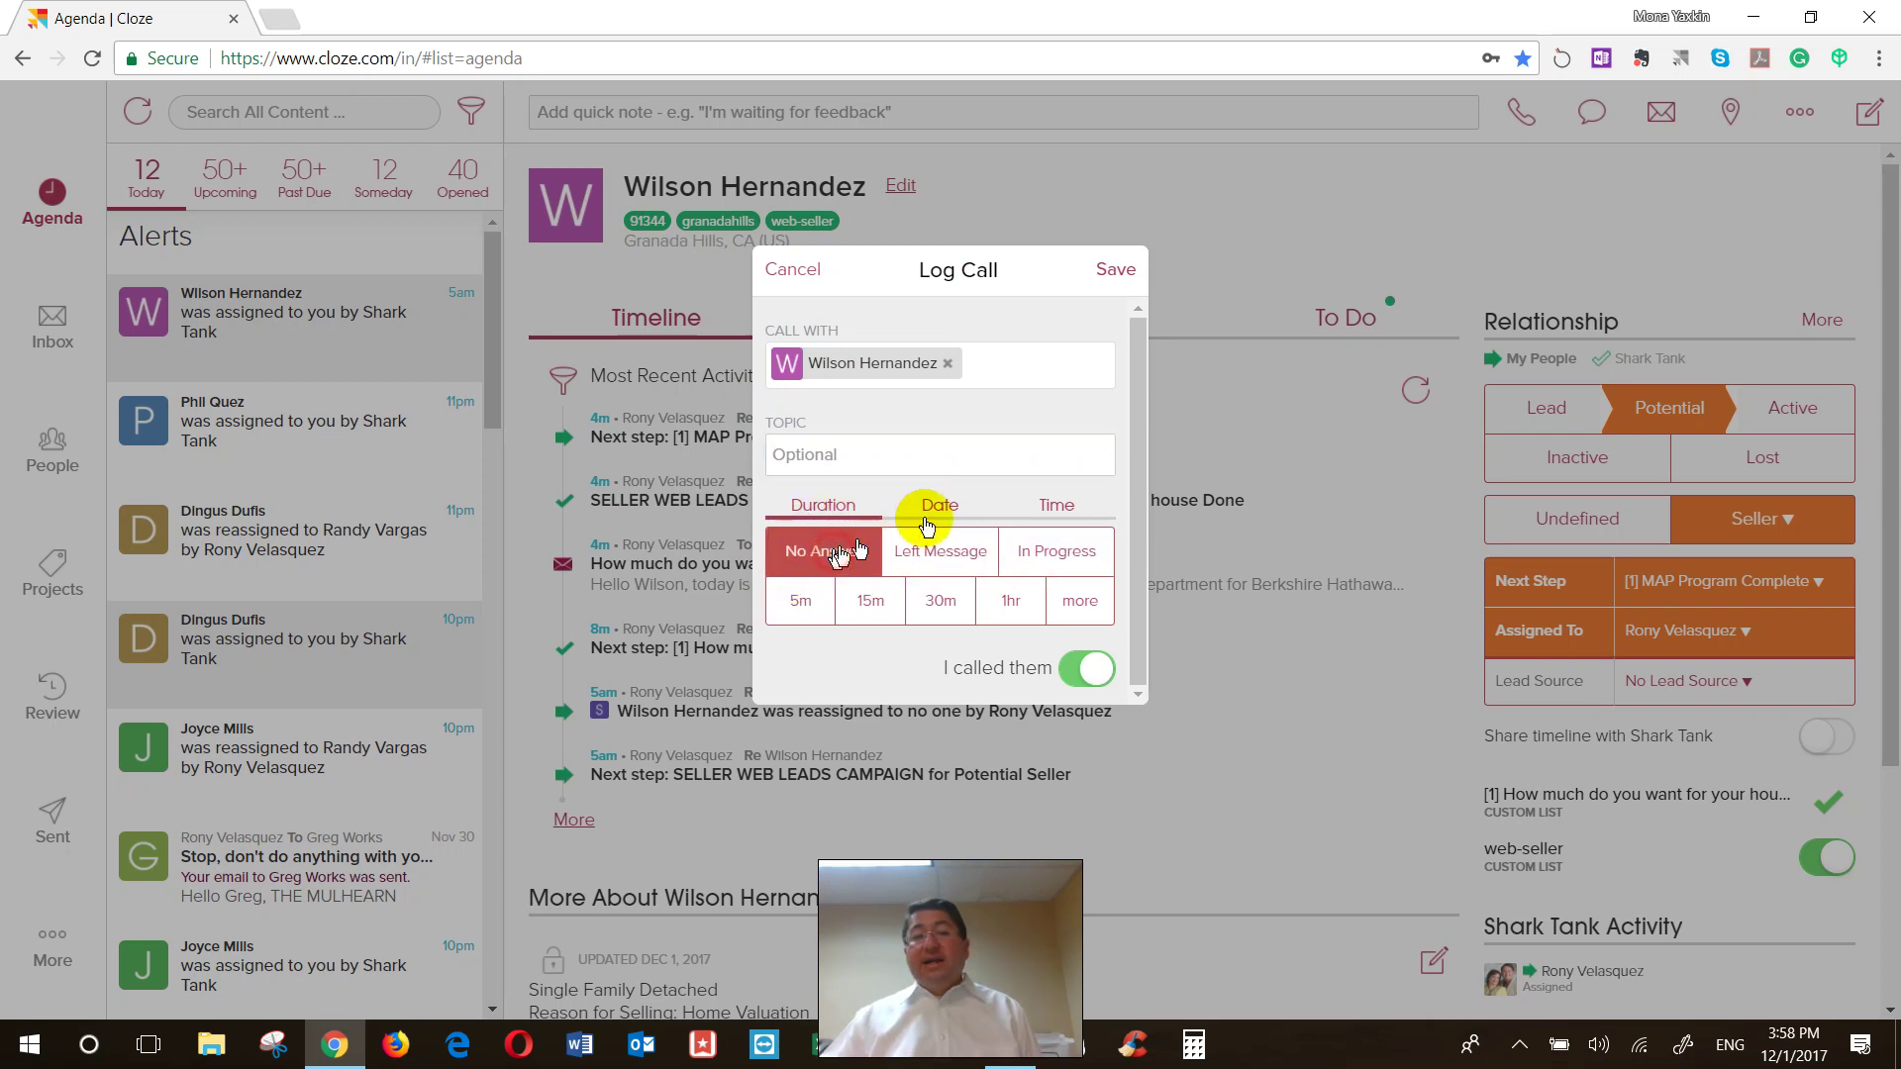
pyautogui.click(1109, 270)
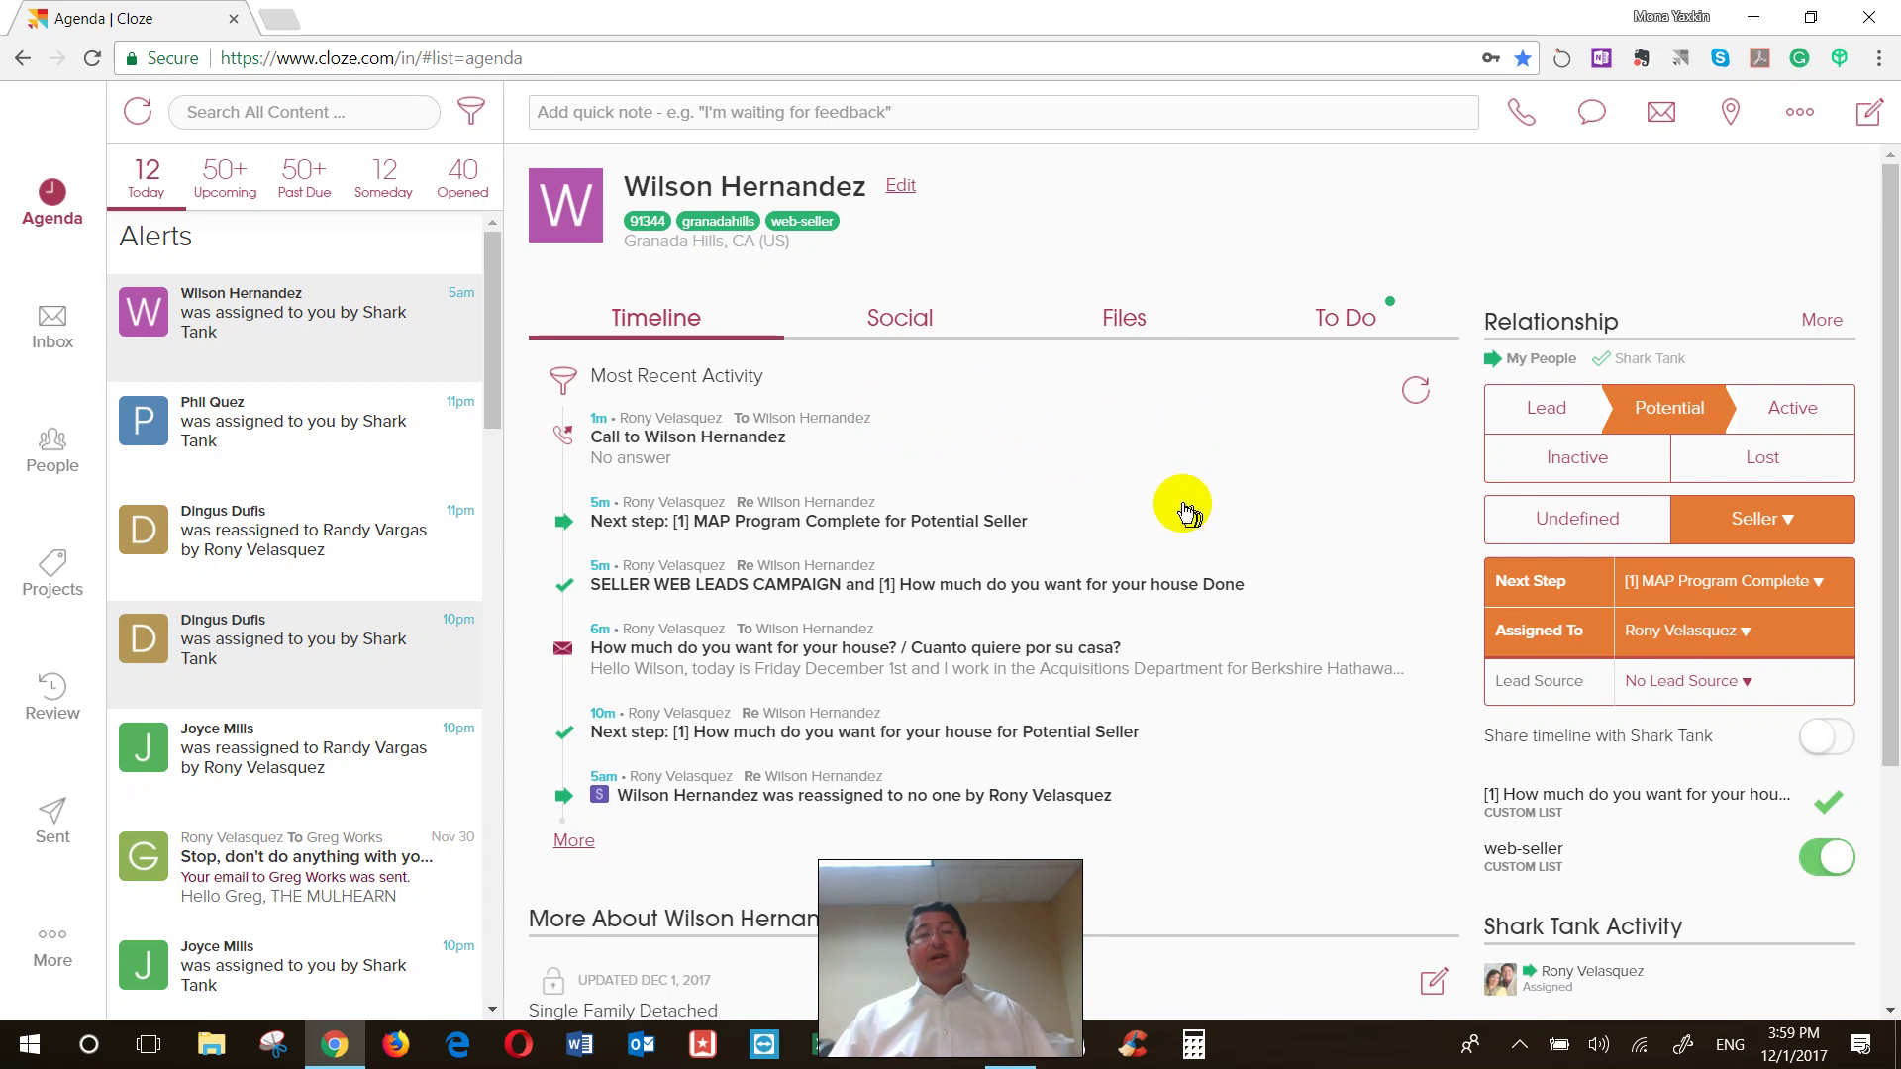
# Recheck who the newest lead can be assigned to and look over its profile fields, leaving both as they are
pyautogui.click(323, 307)
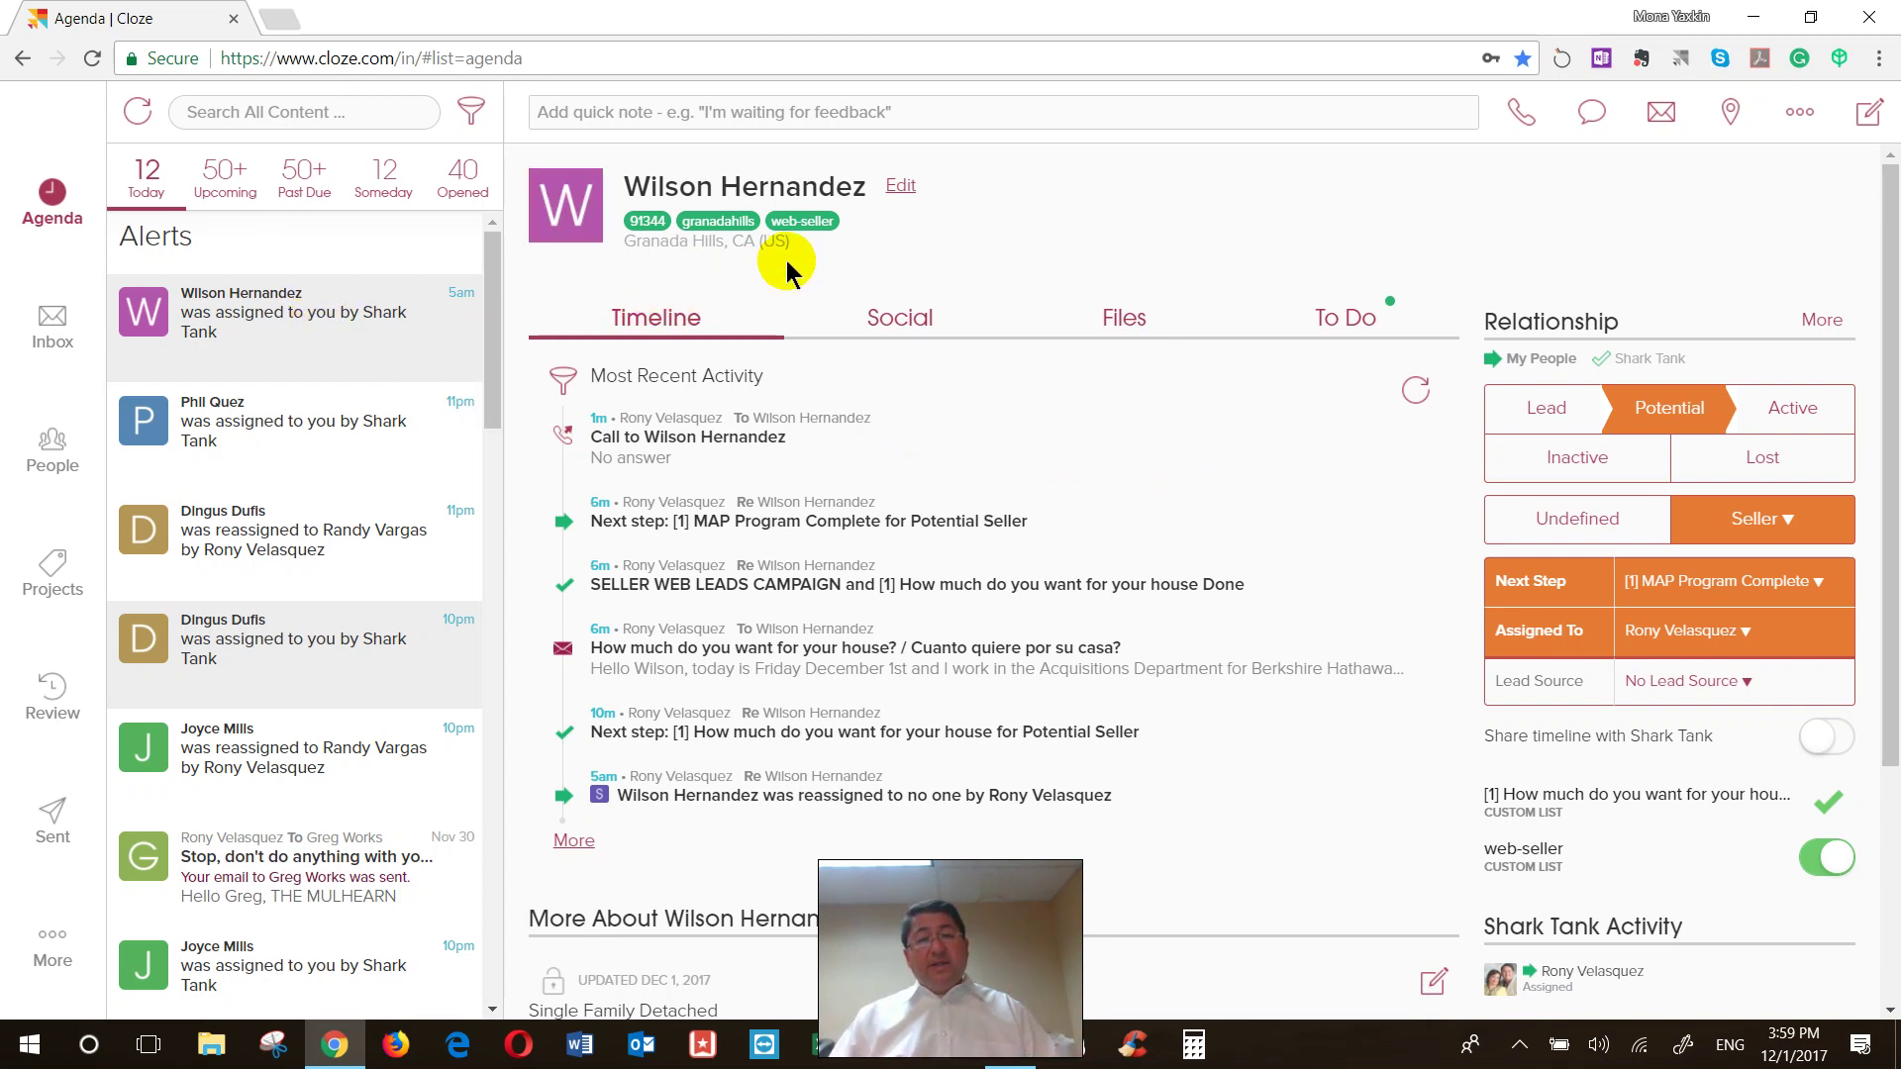
pyautogui.click(1828, 322)
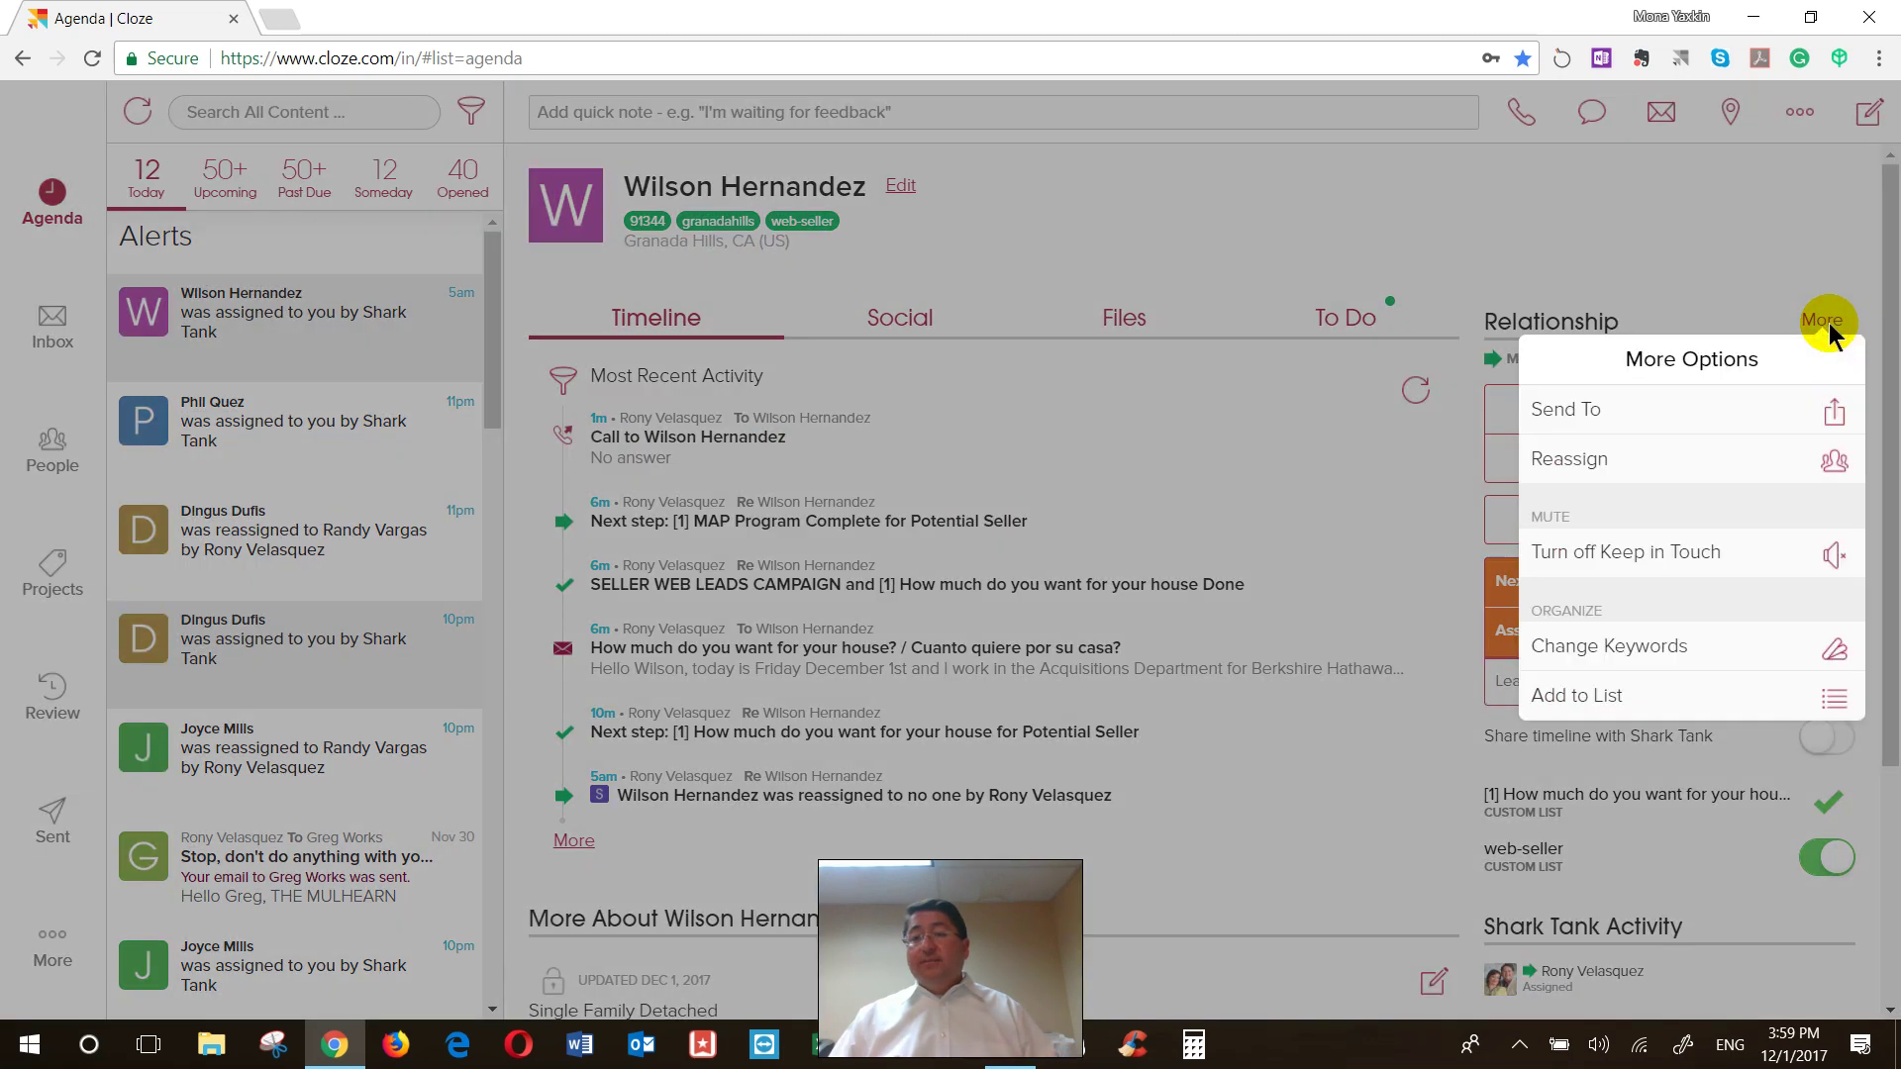
pyautogui.click(1670, 459)
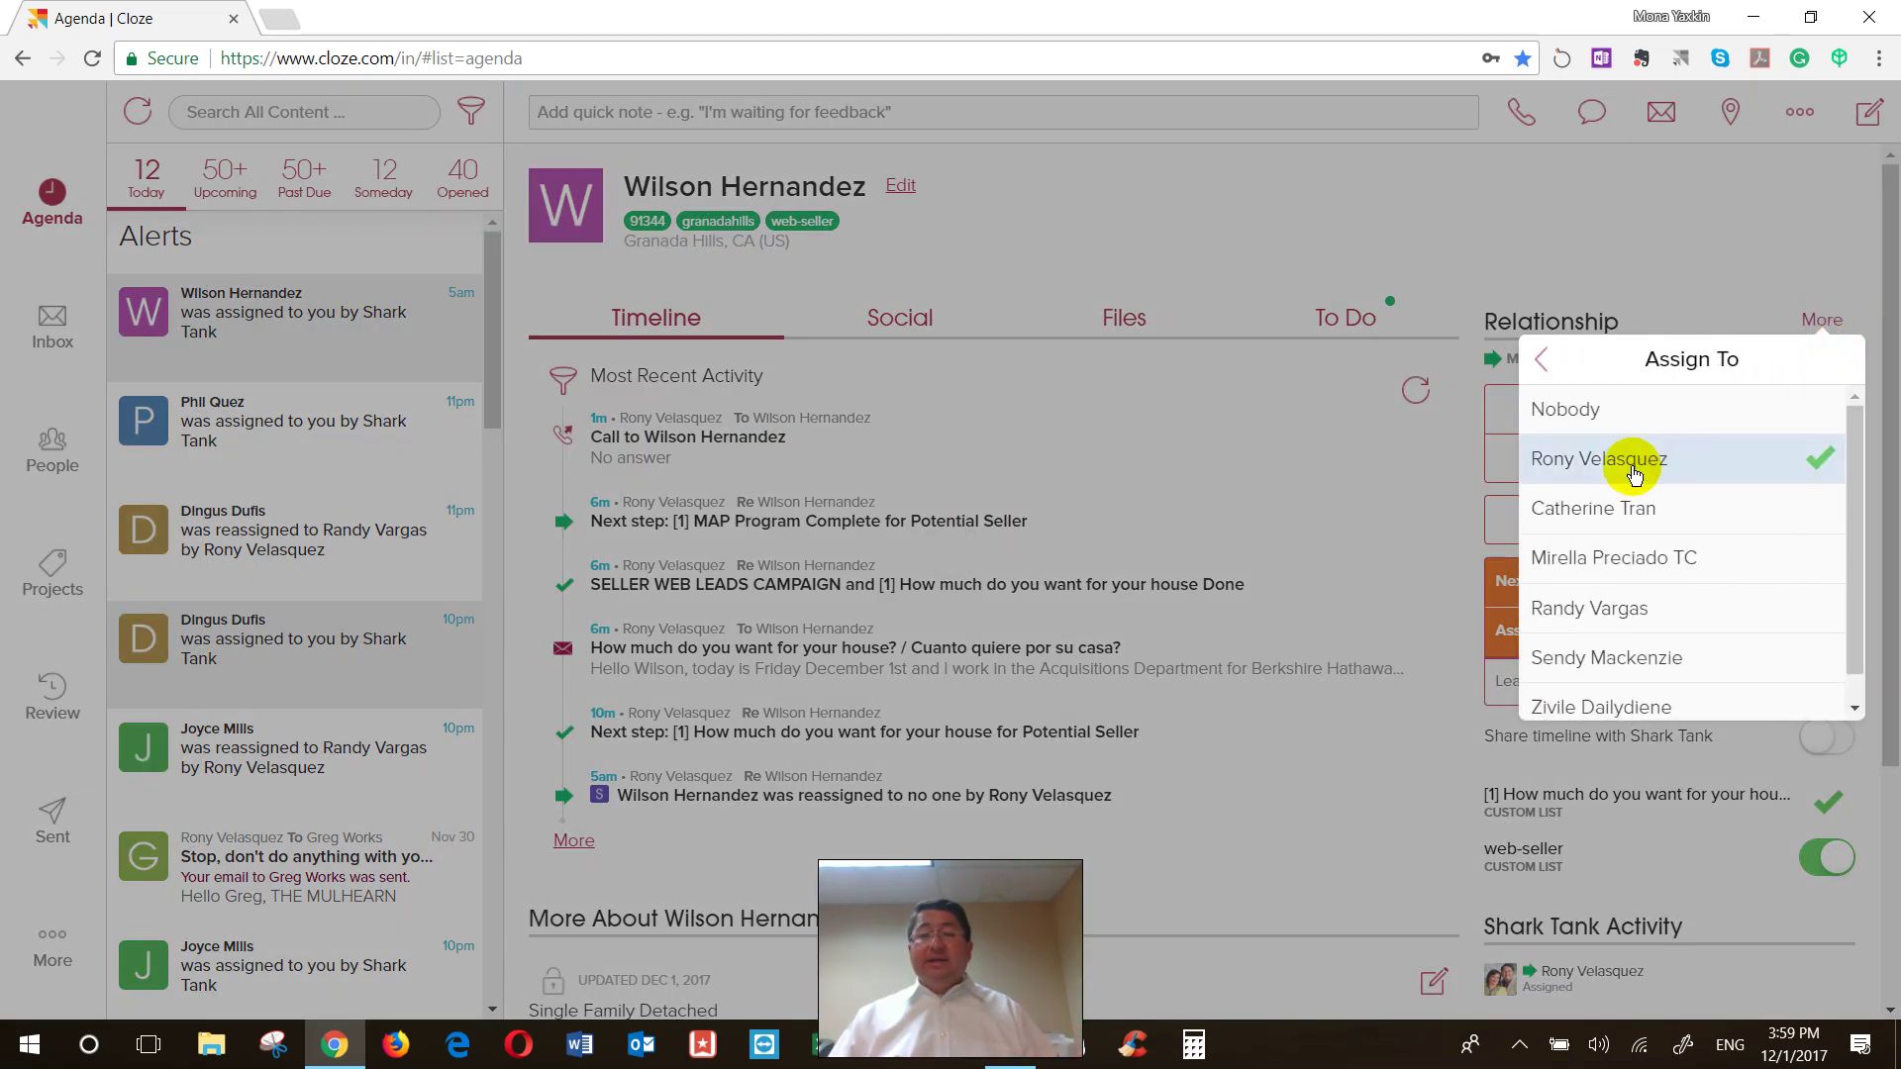
pyautogui.click(1627, 462)
pyautogui.click(1477, 282)
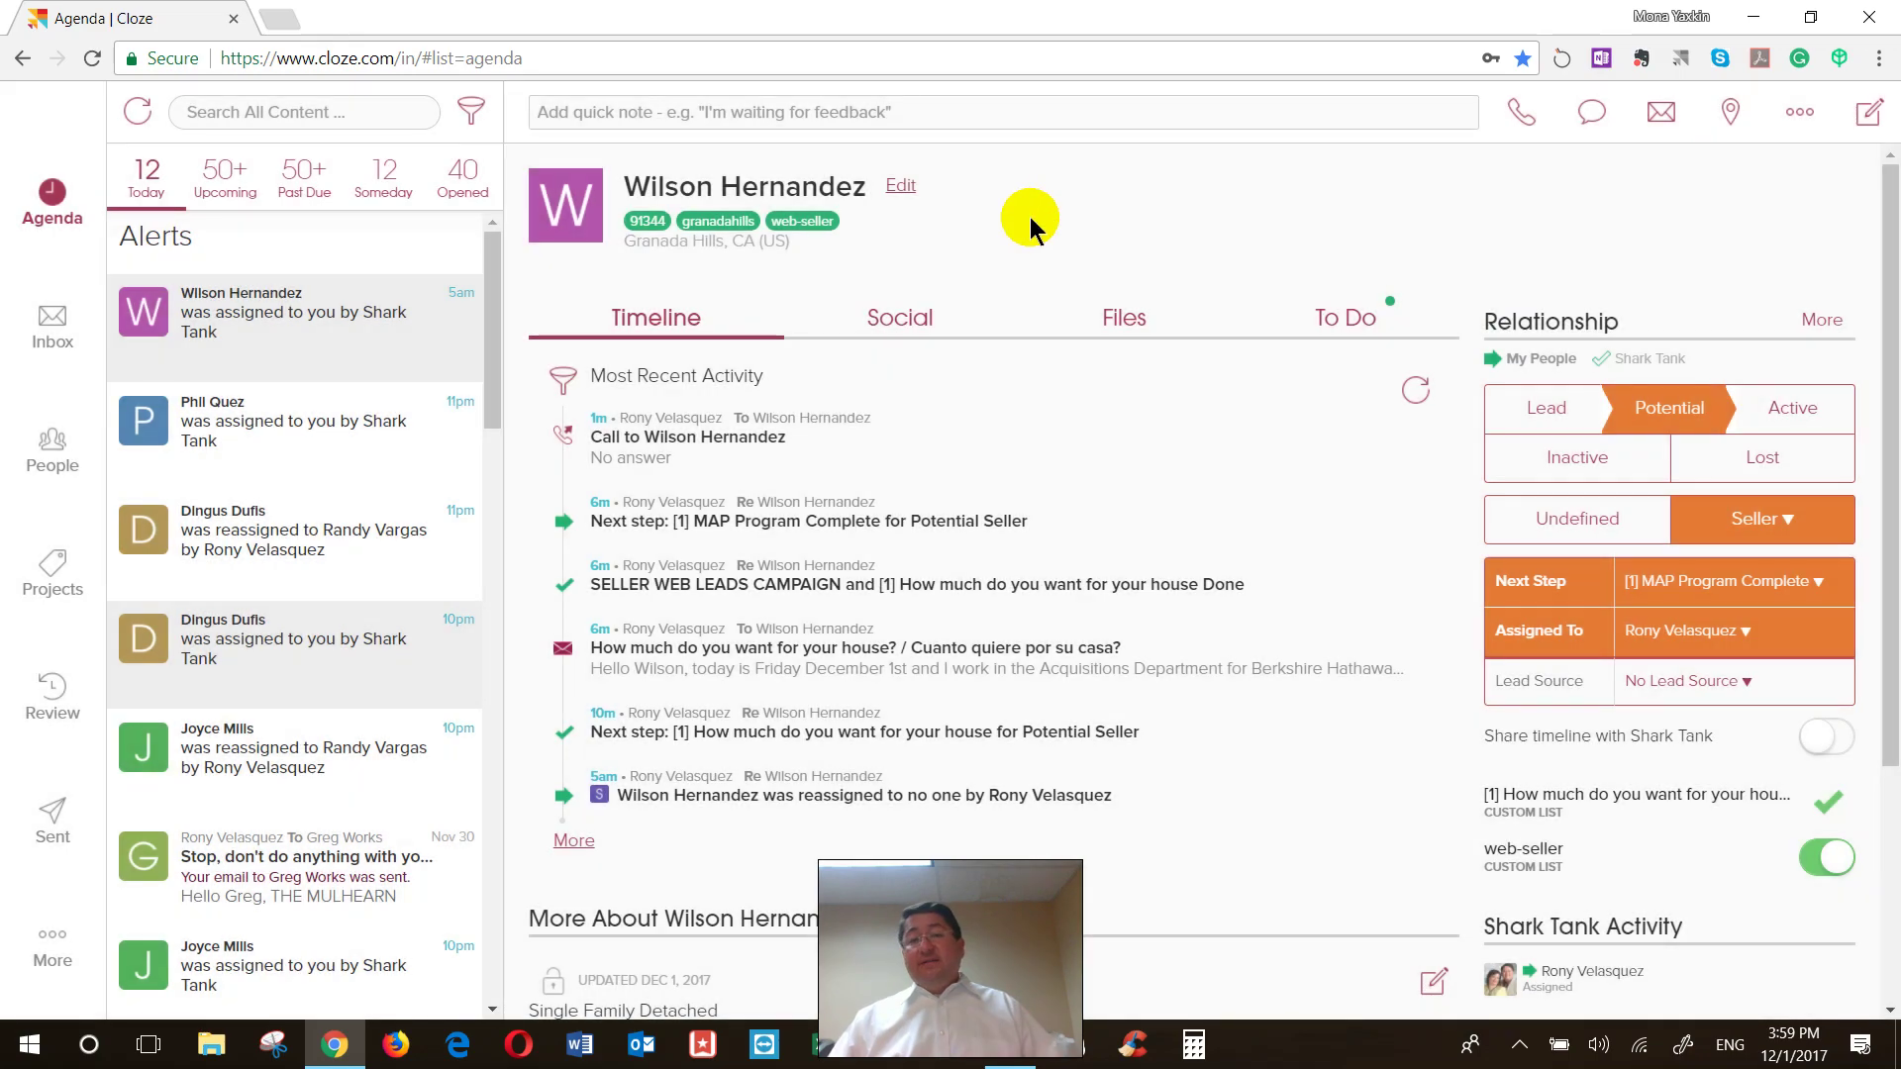
pyautogui.click(903, 186)
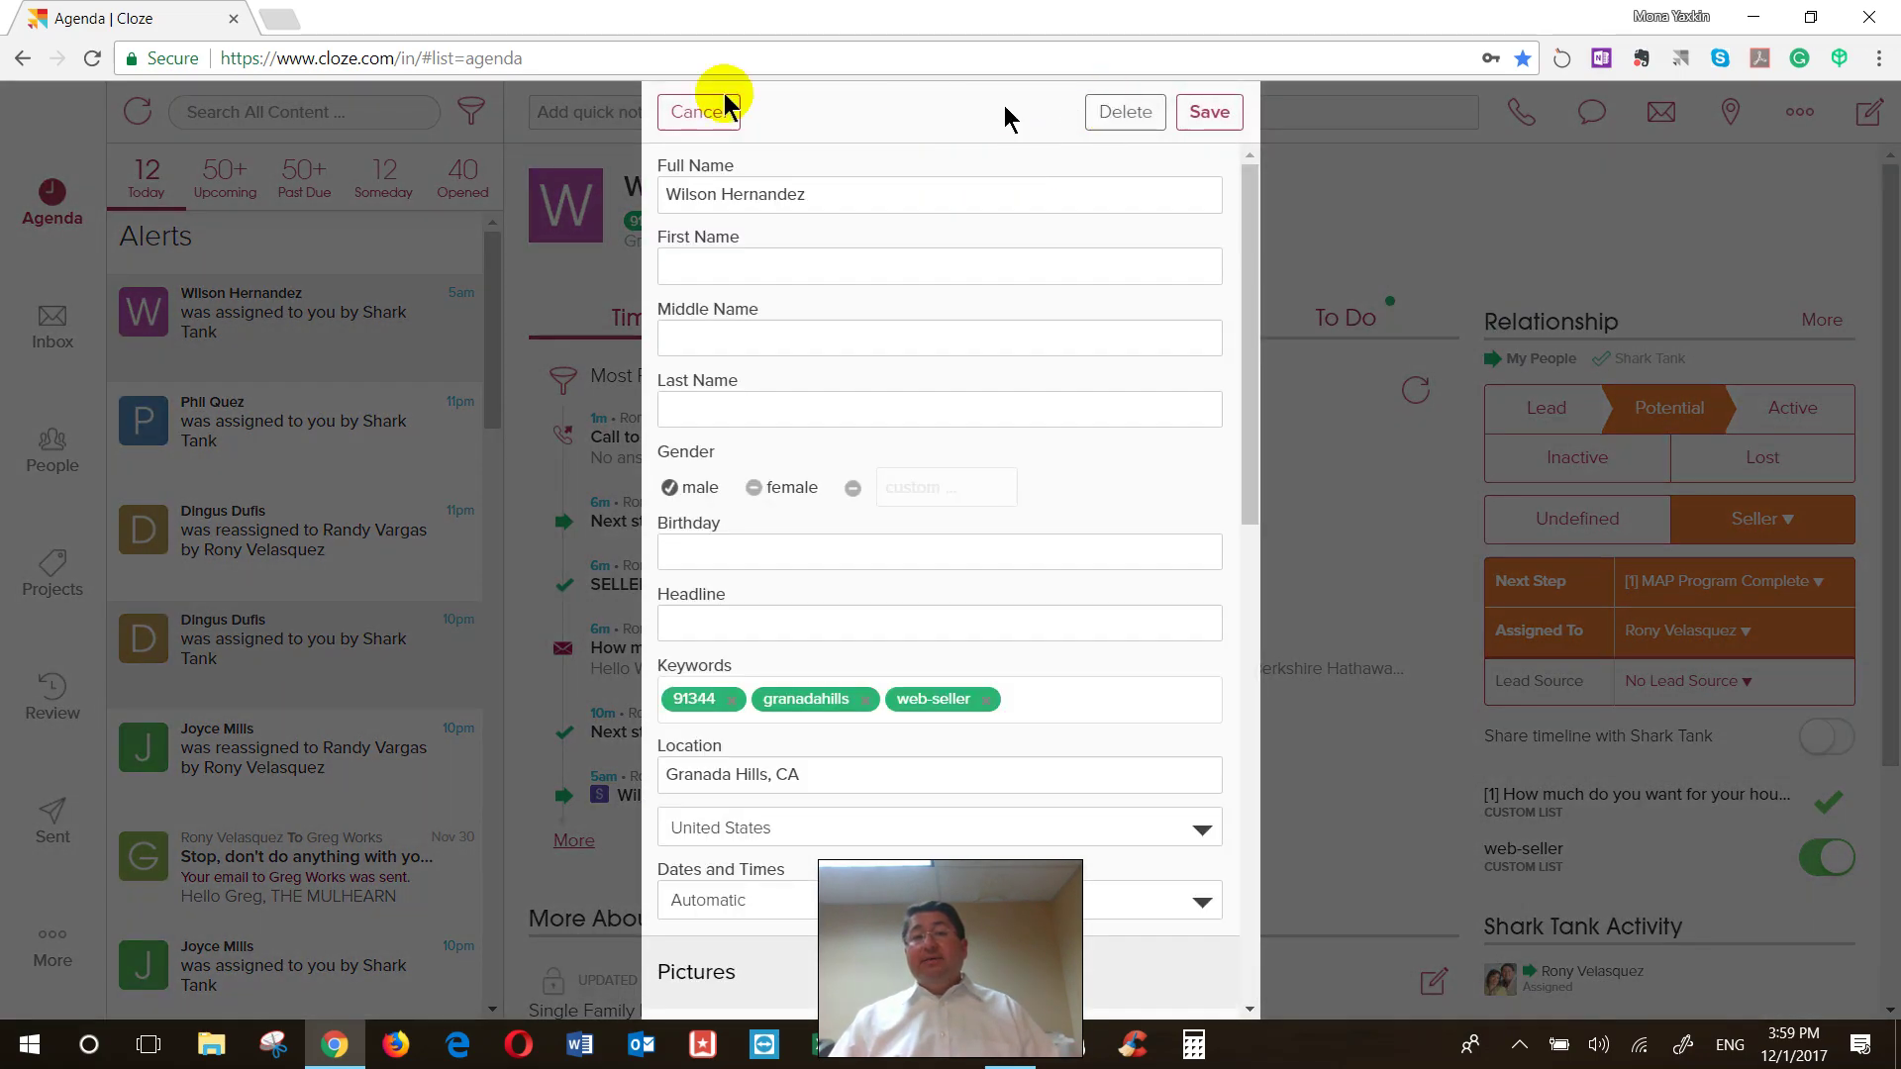
pyautogui.click(687, 107)
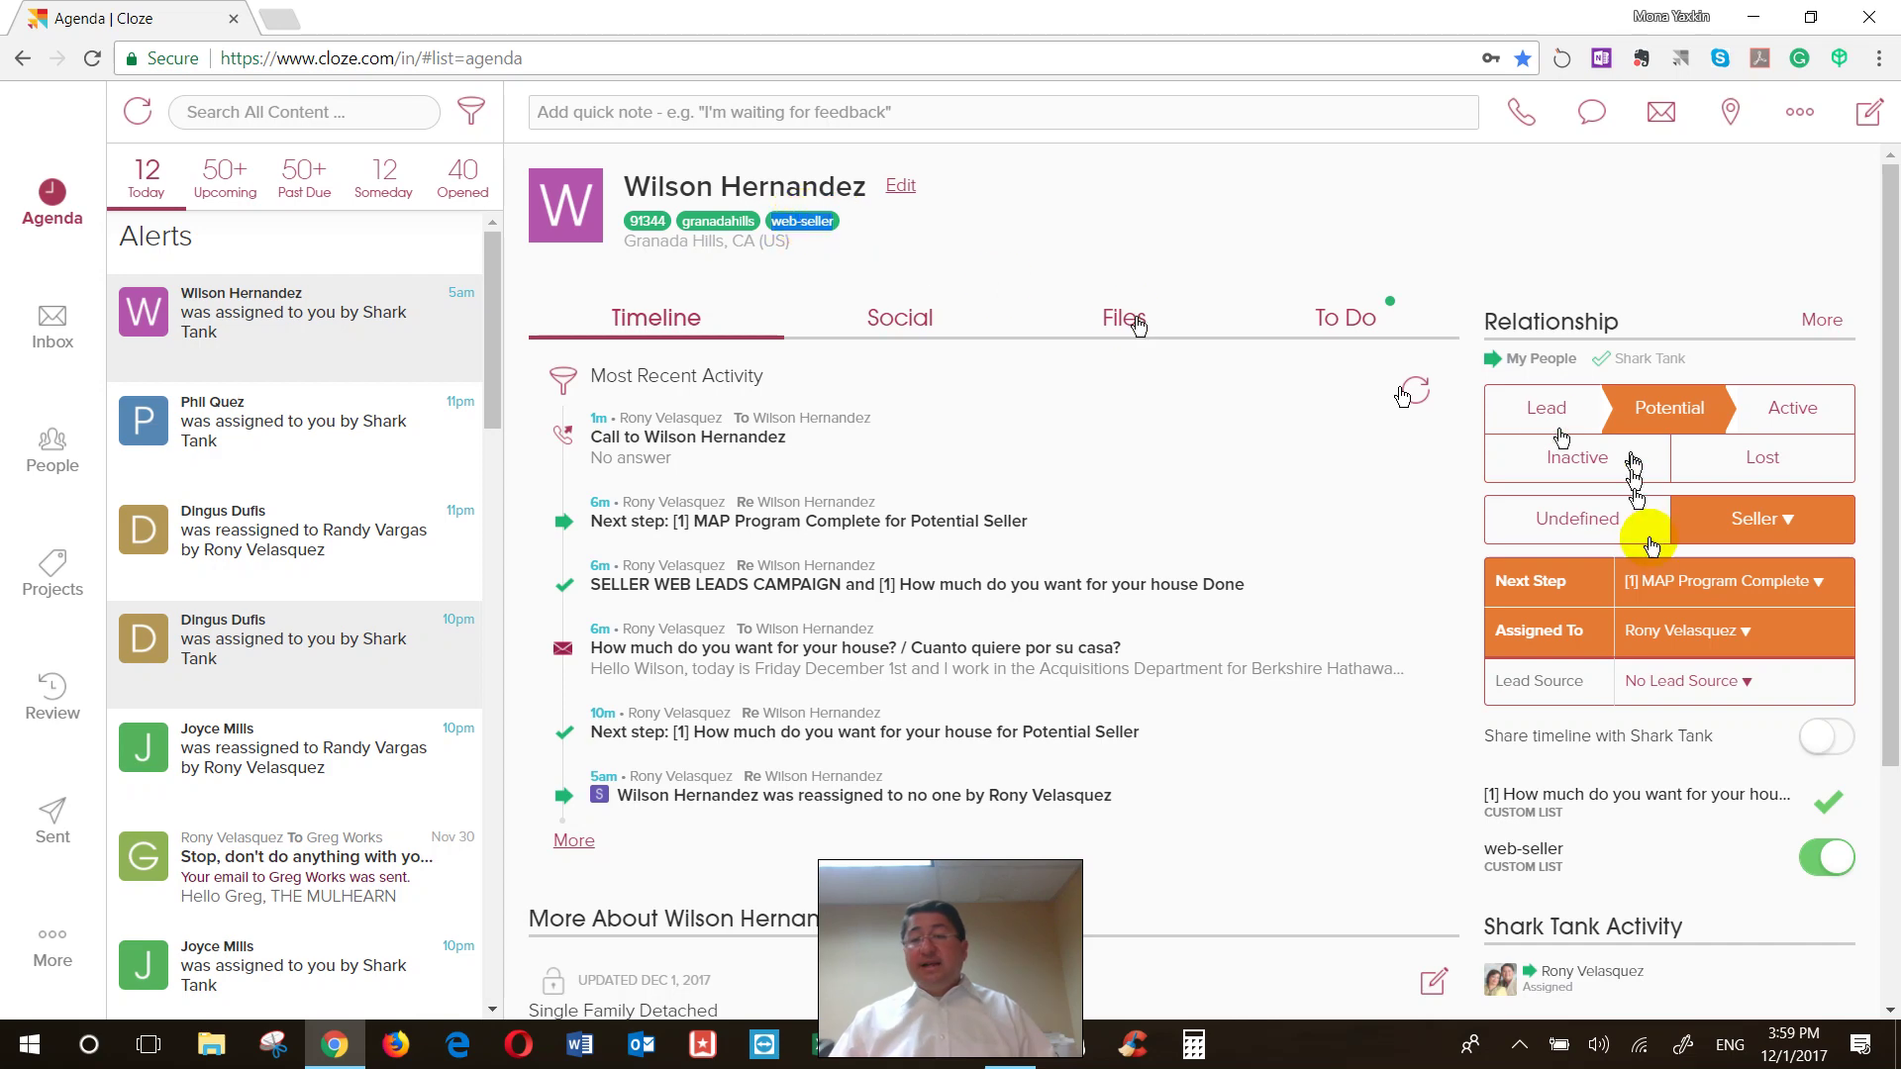
# Review the lead's campaign steps around [1] MAP Program Complete without updating them
pyautogui.click(1672, 595)
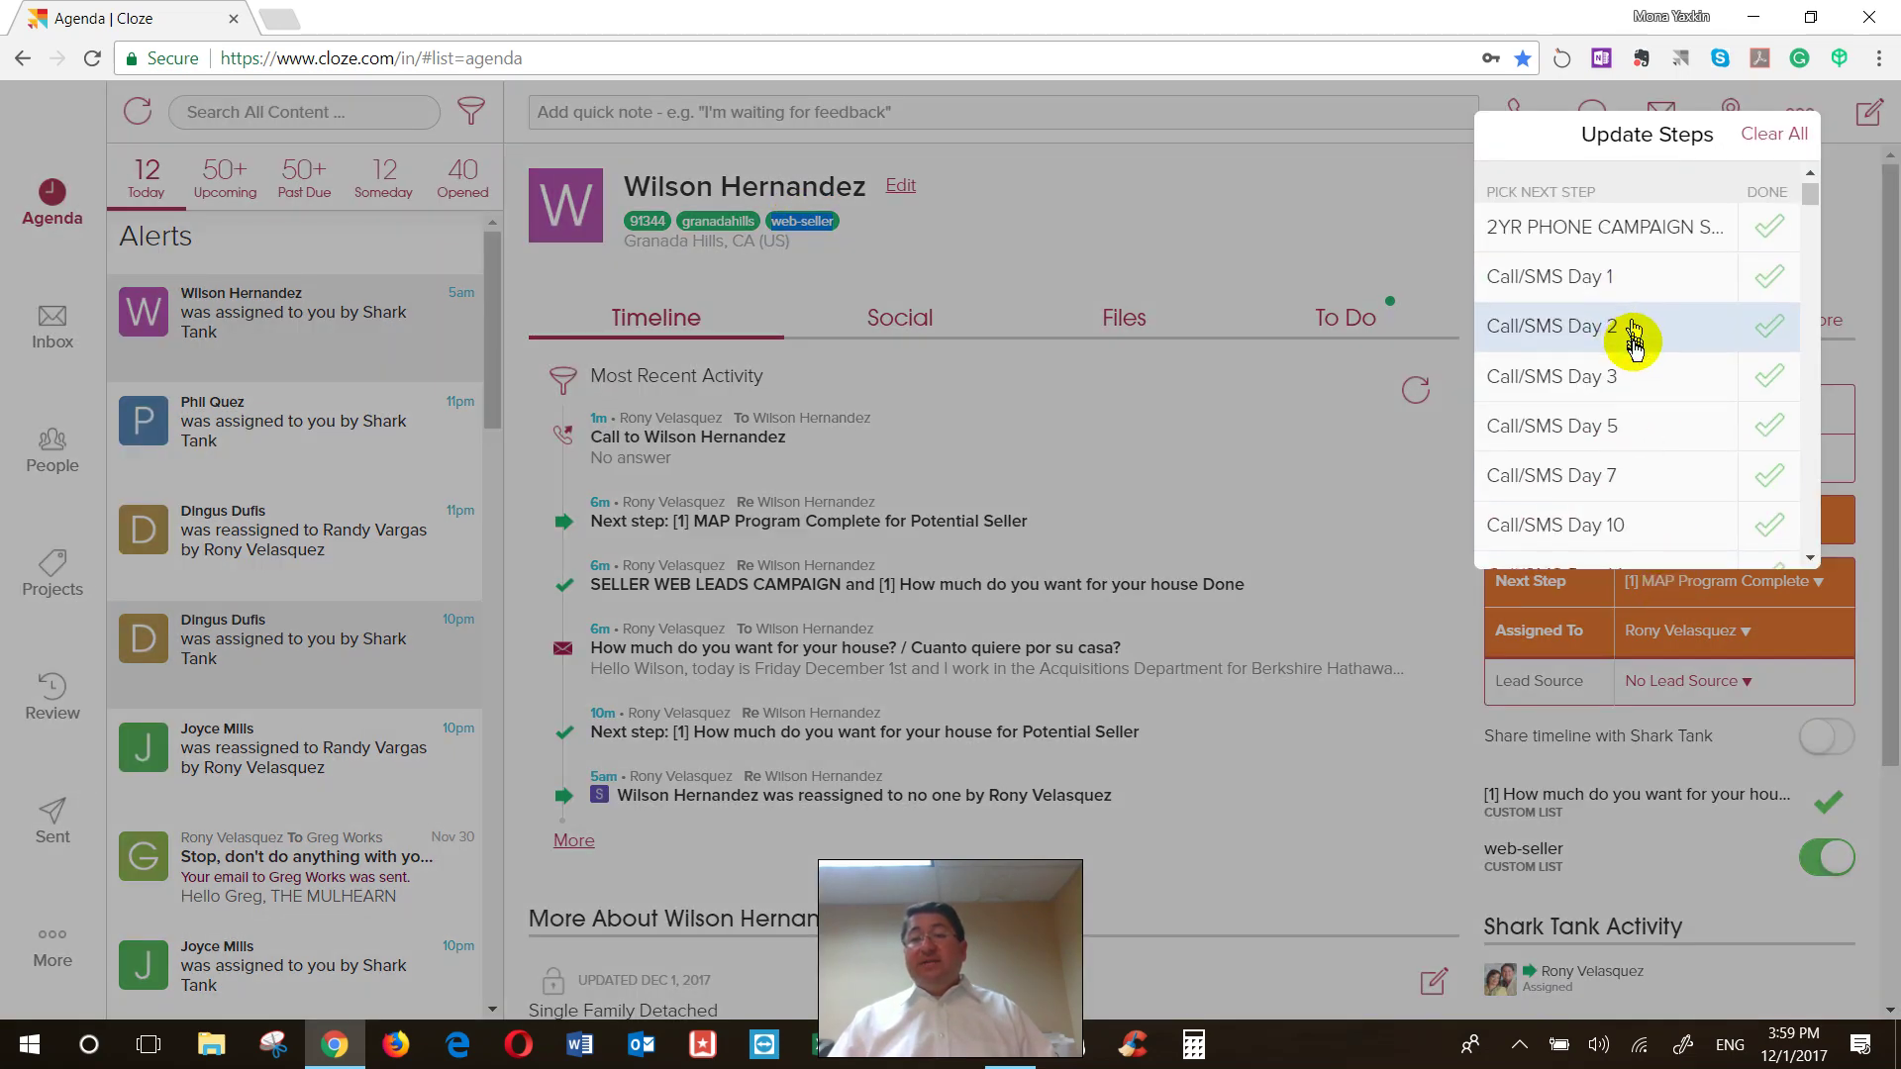
pyautogui.scroll(-5, 1634, 366)
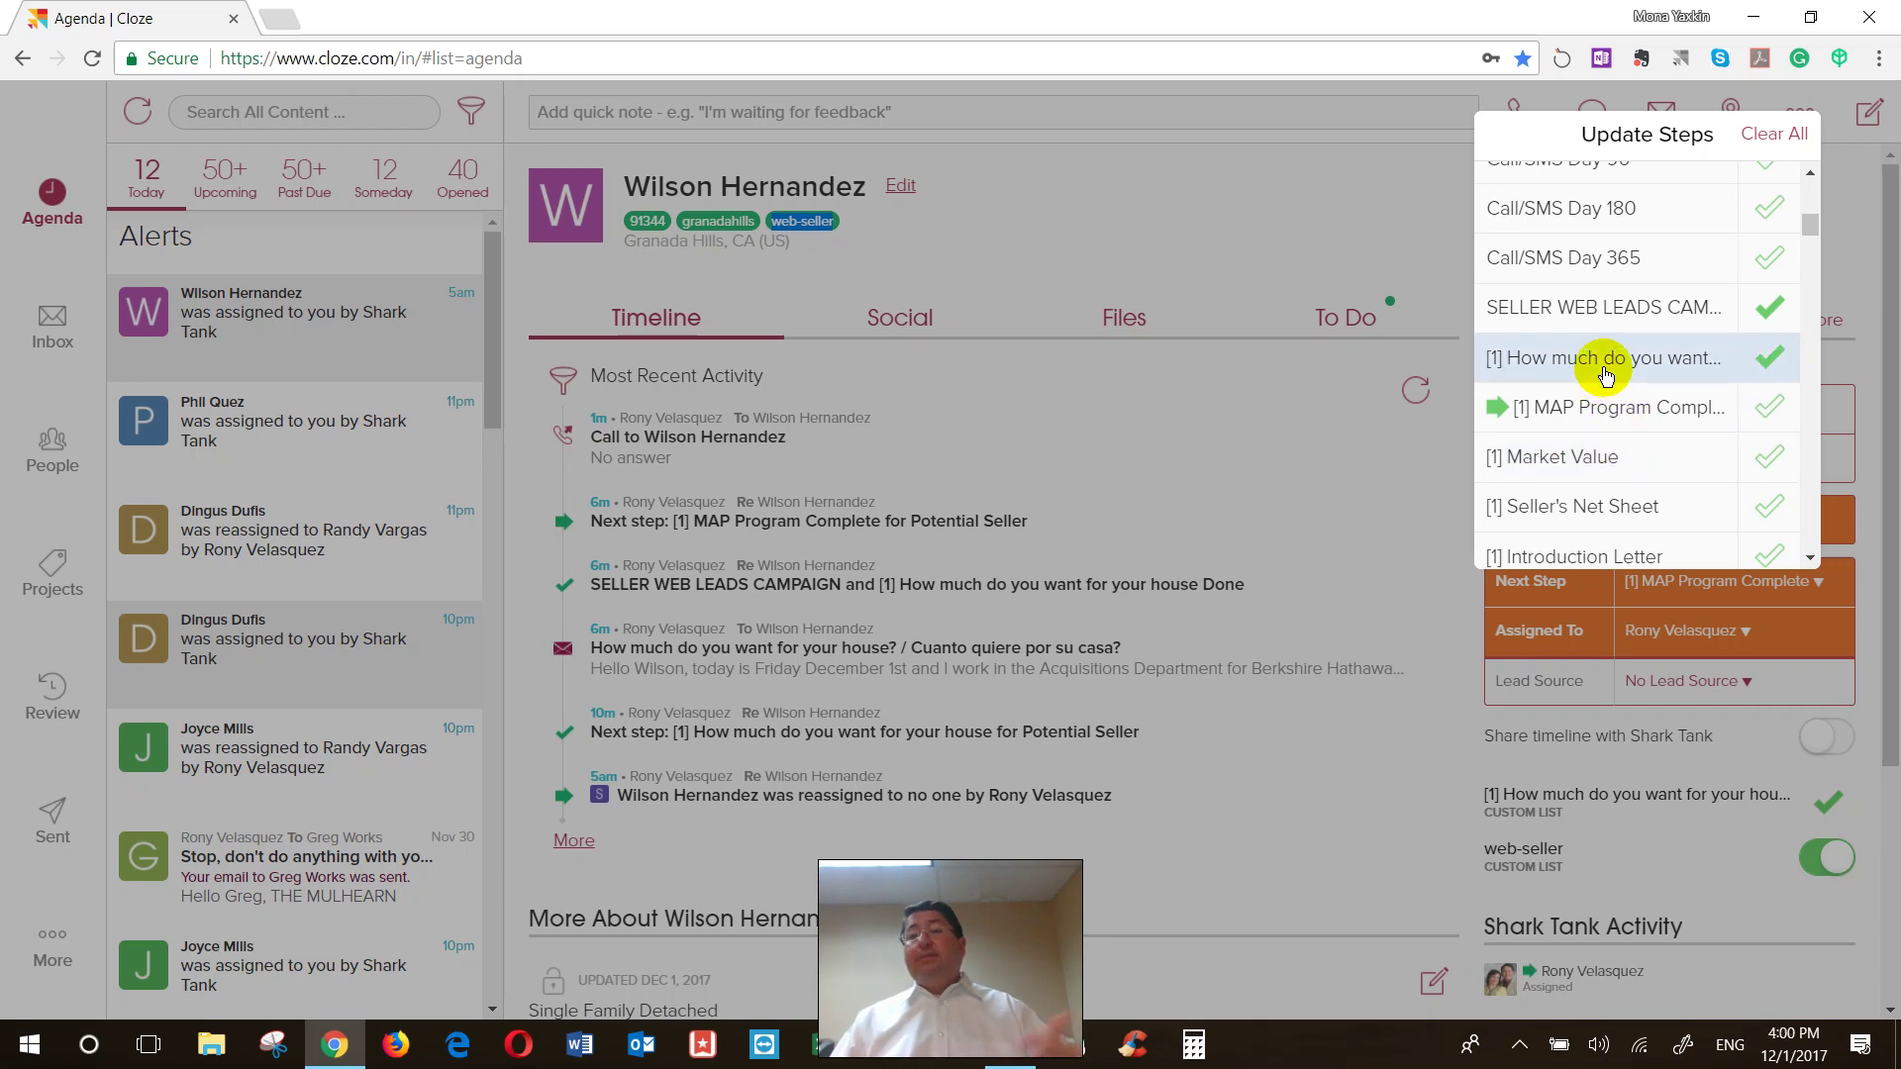
pyautogui.click(1201, 252)
# Inspect the lead's to-do for [1] MAP Program Complete and its Save for Later date options, and return to the lead
pyautogui.click(1336, 312)
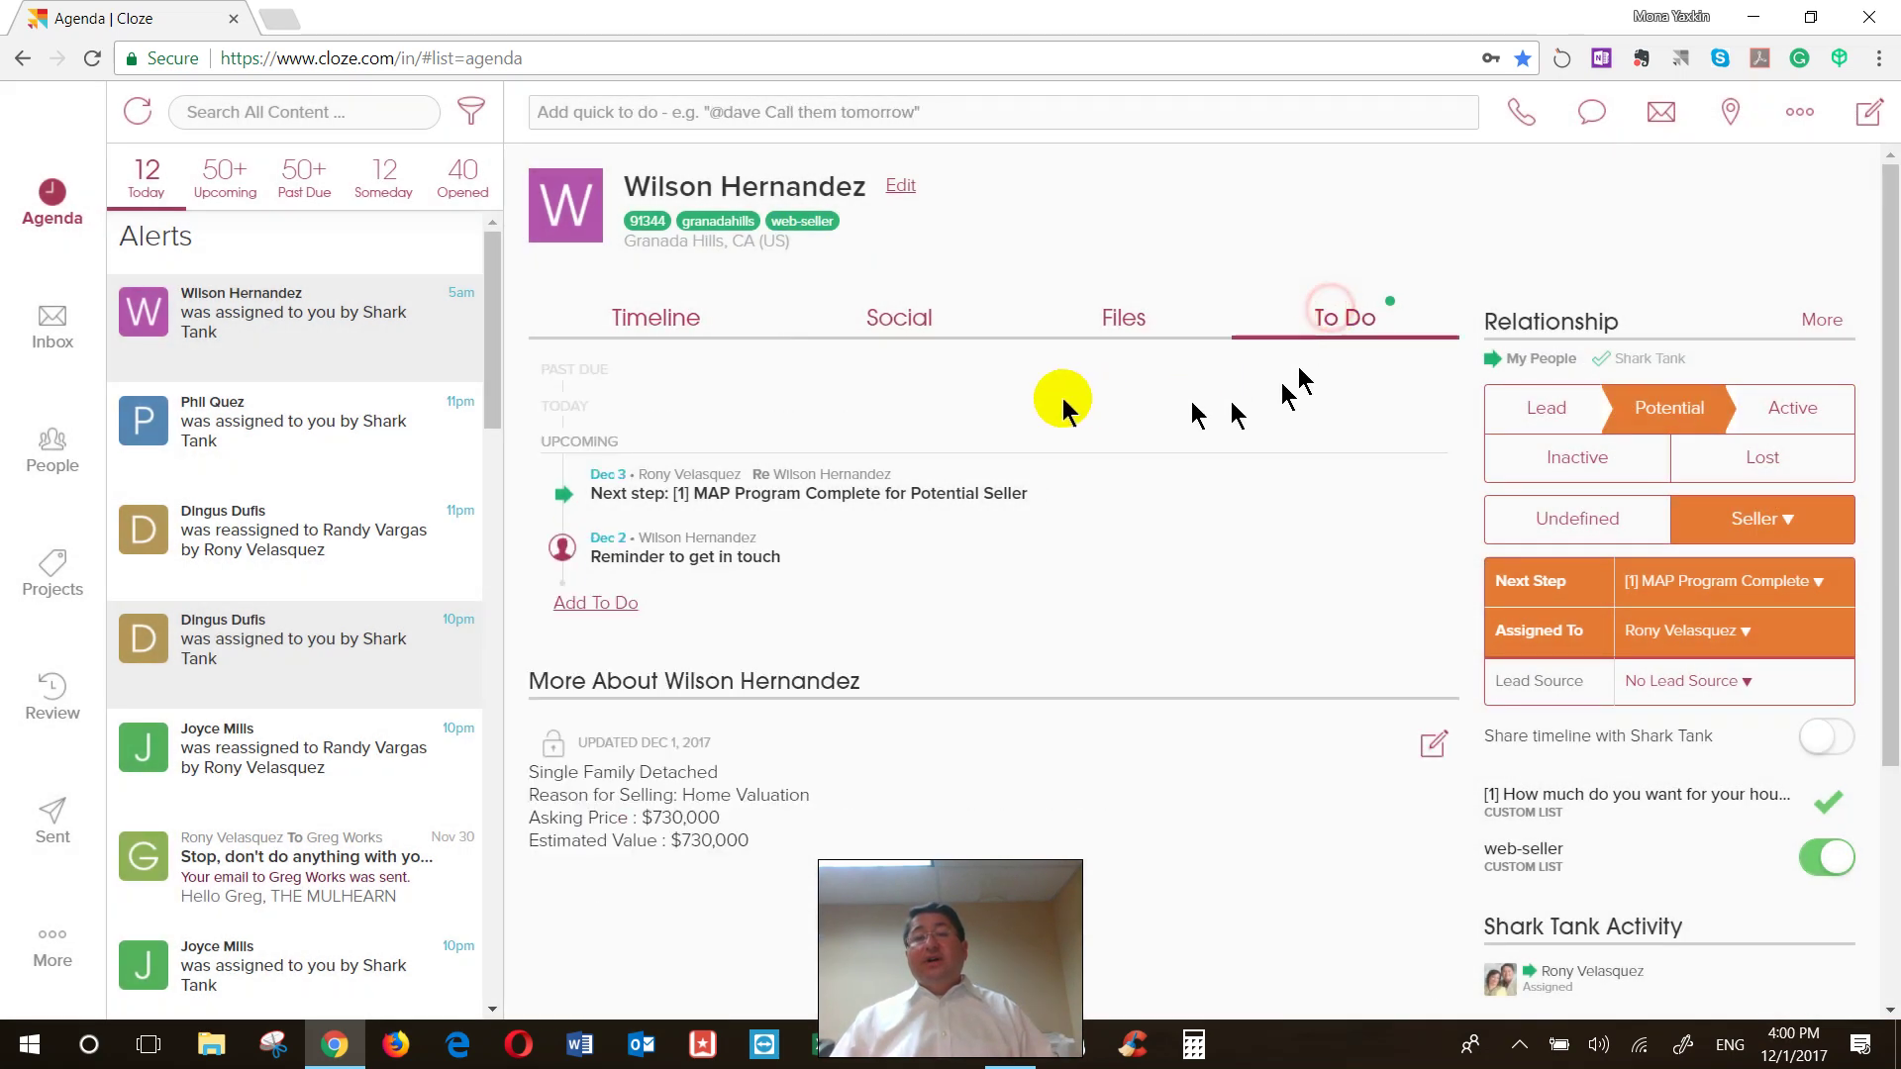
pyautogui.click(836, 500)
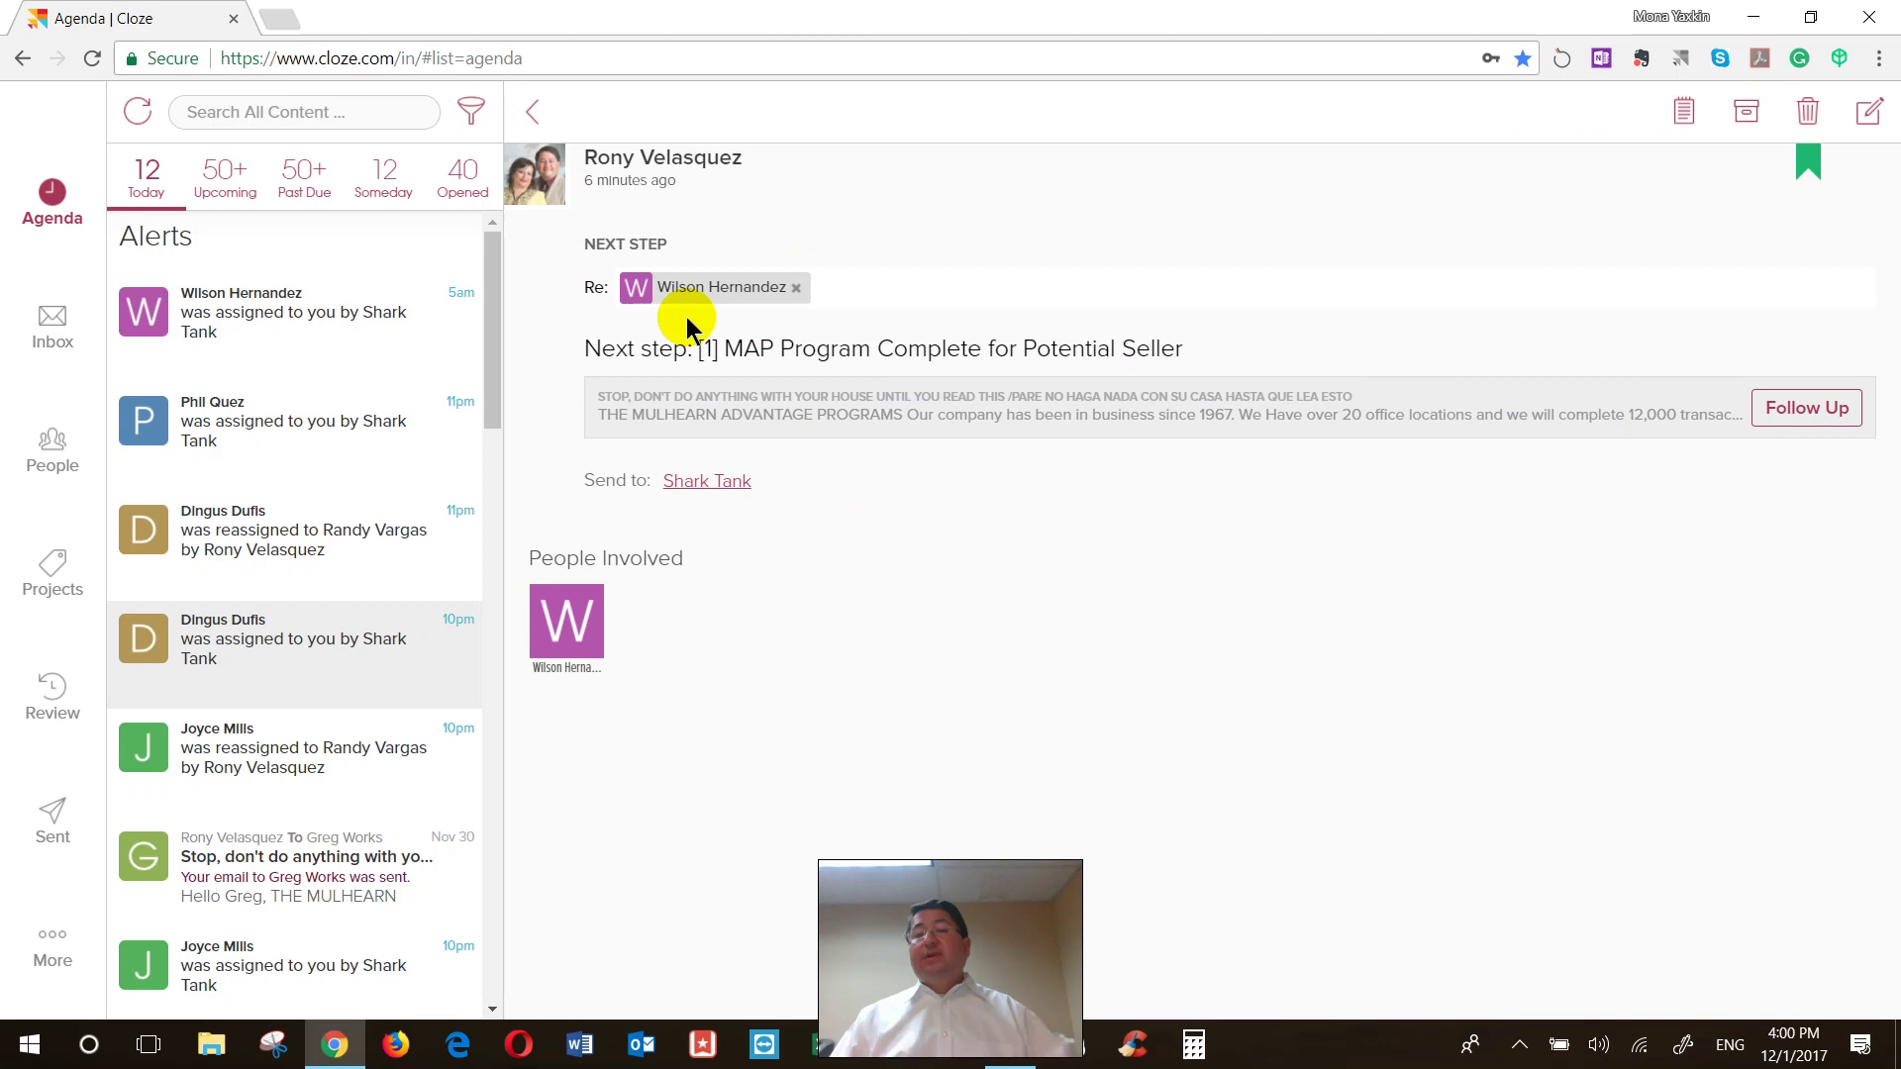
pyautogui.click(1809, 166)
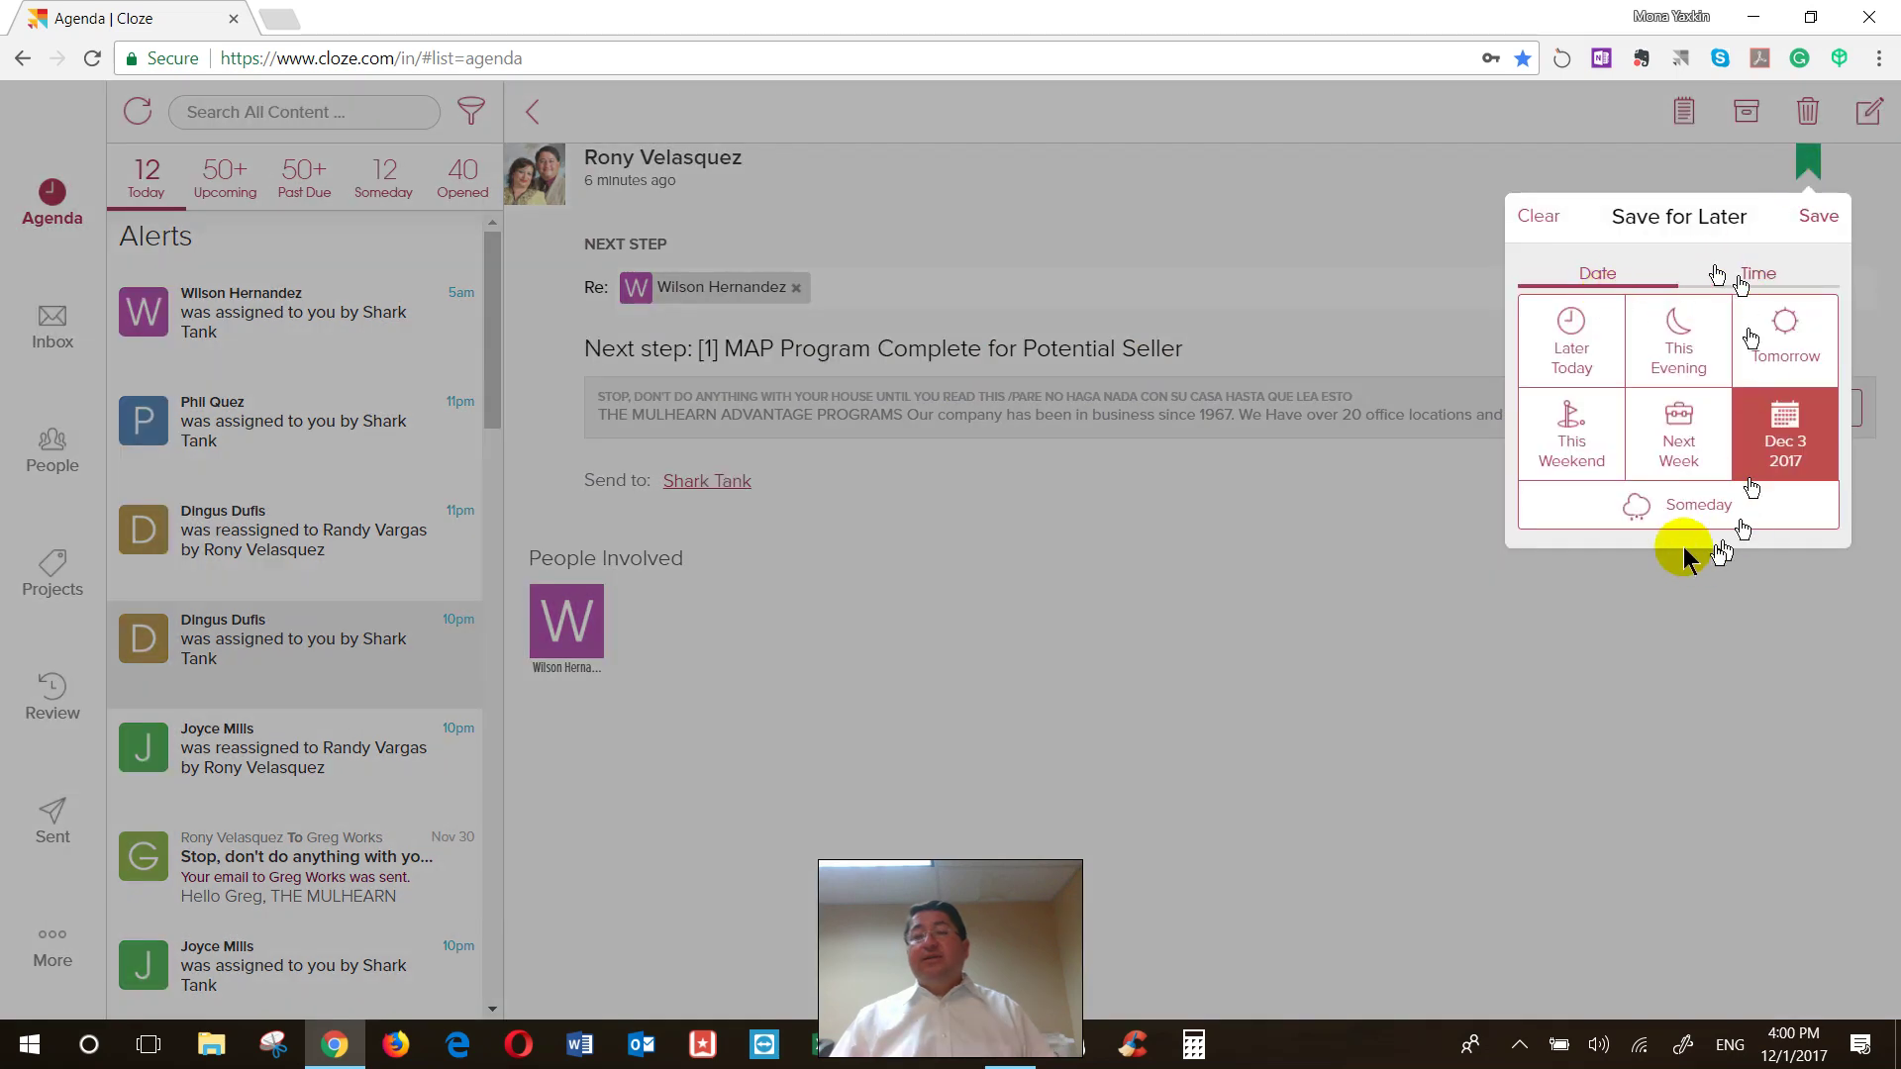
pyautogui.click(1224, 250)
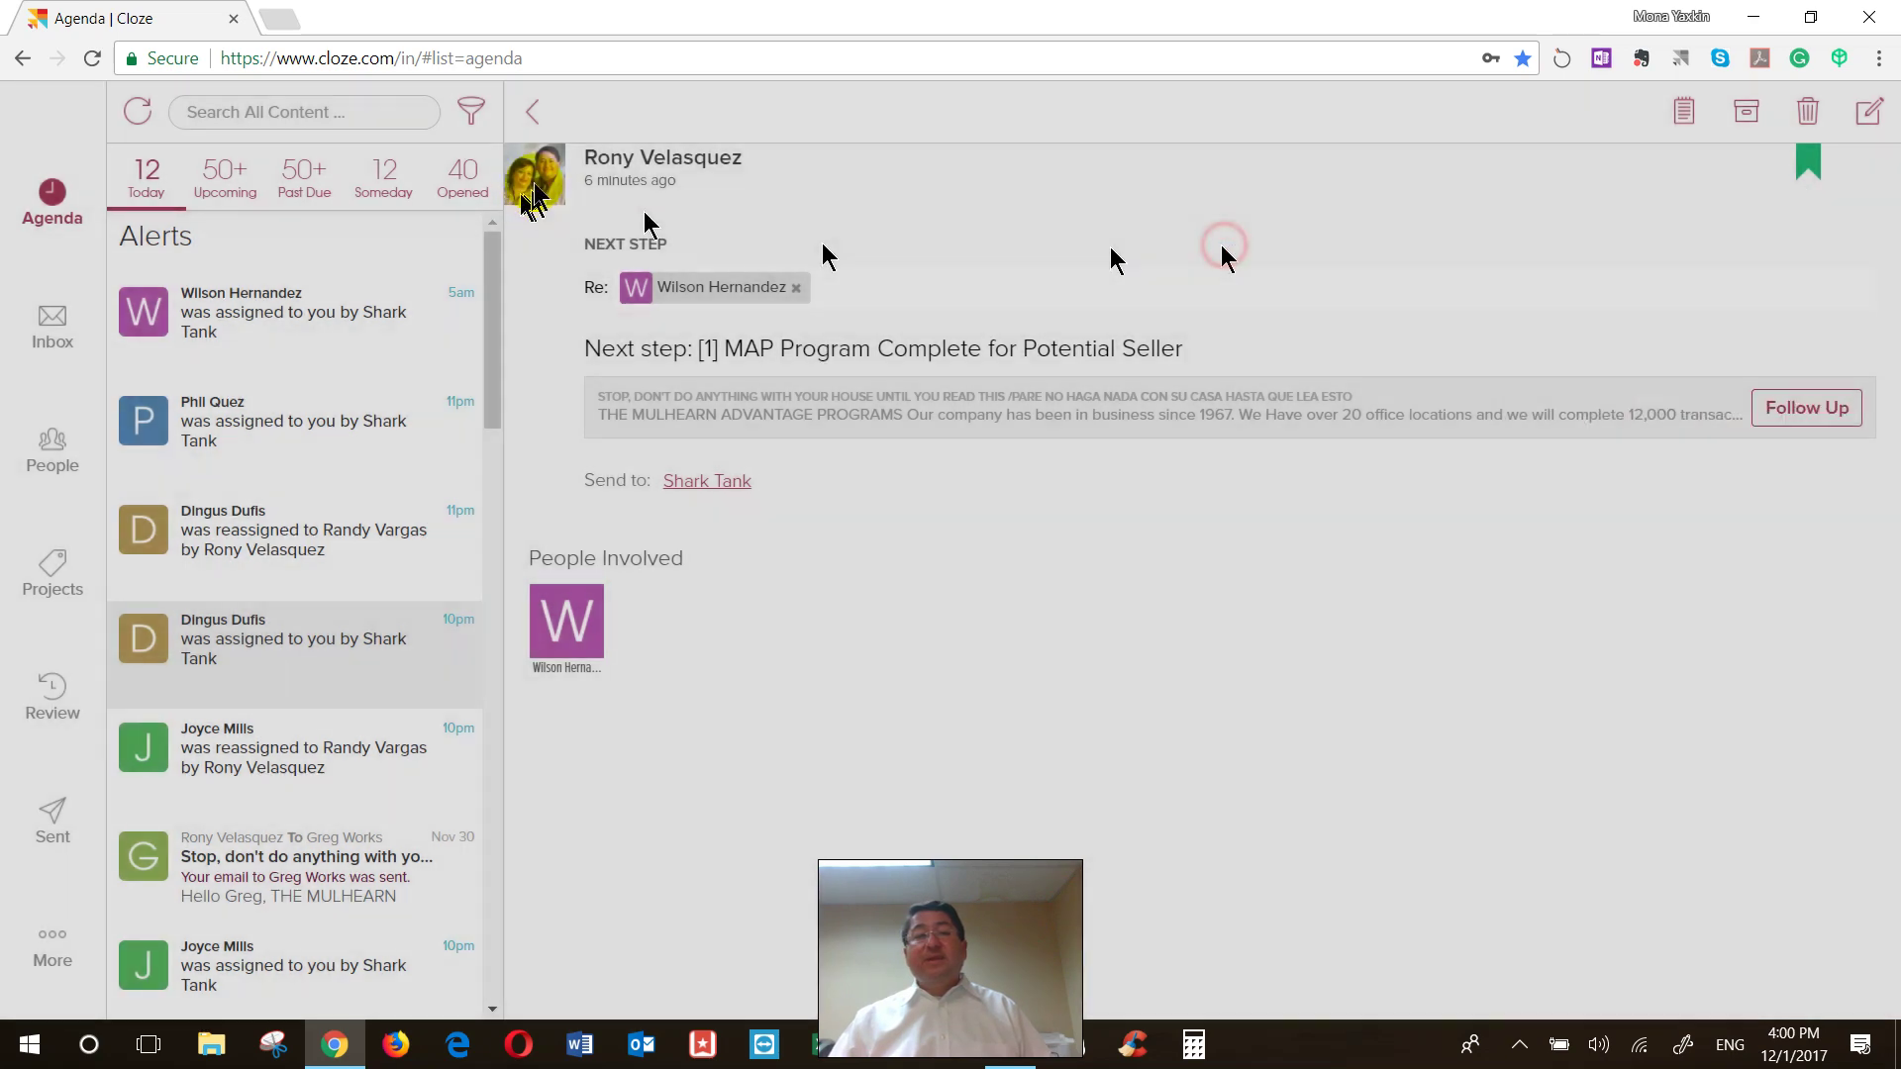
pyautogui.click(533, 111)
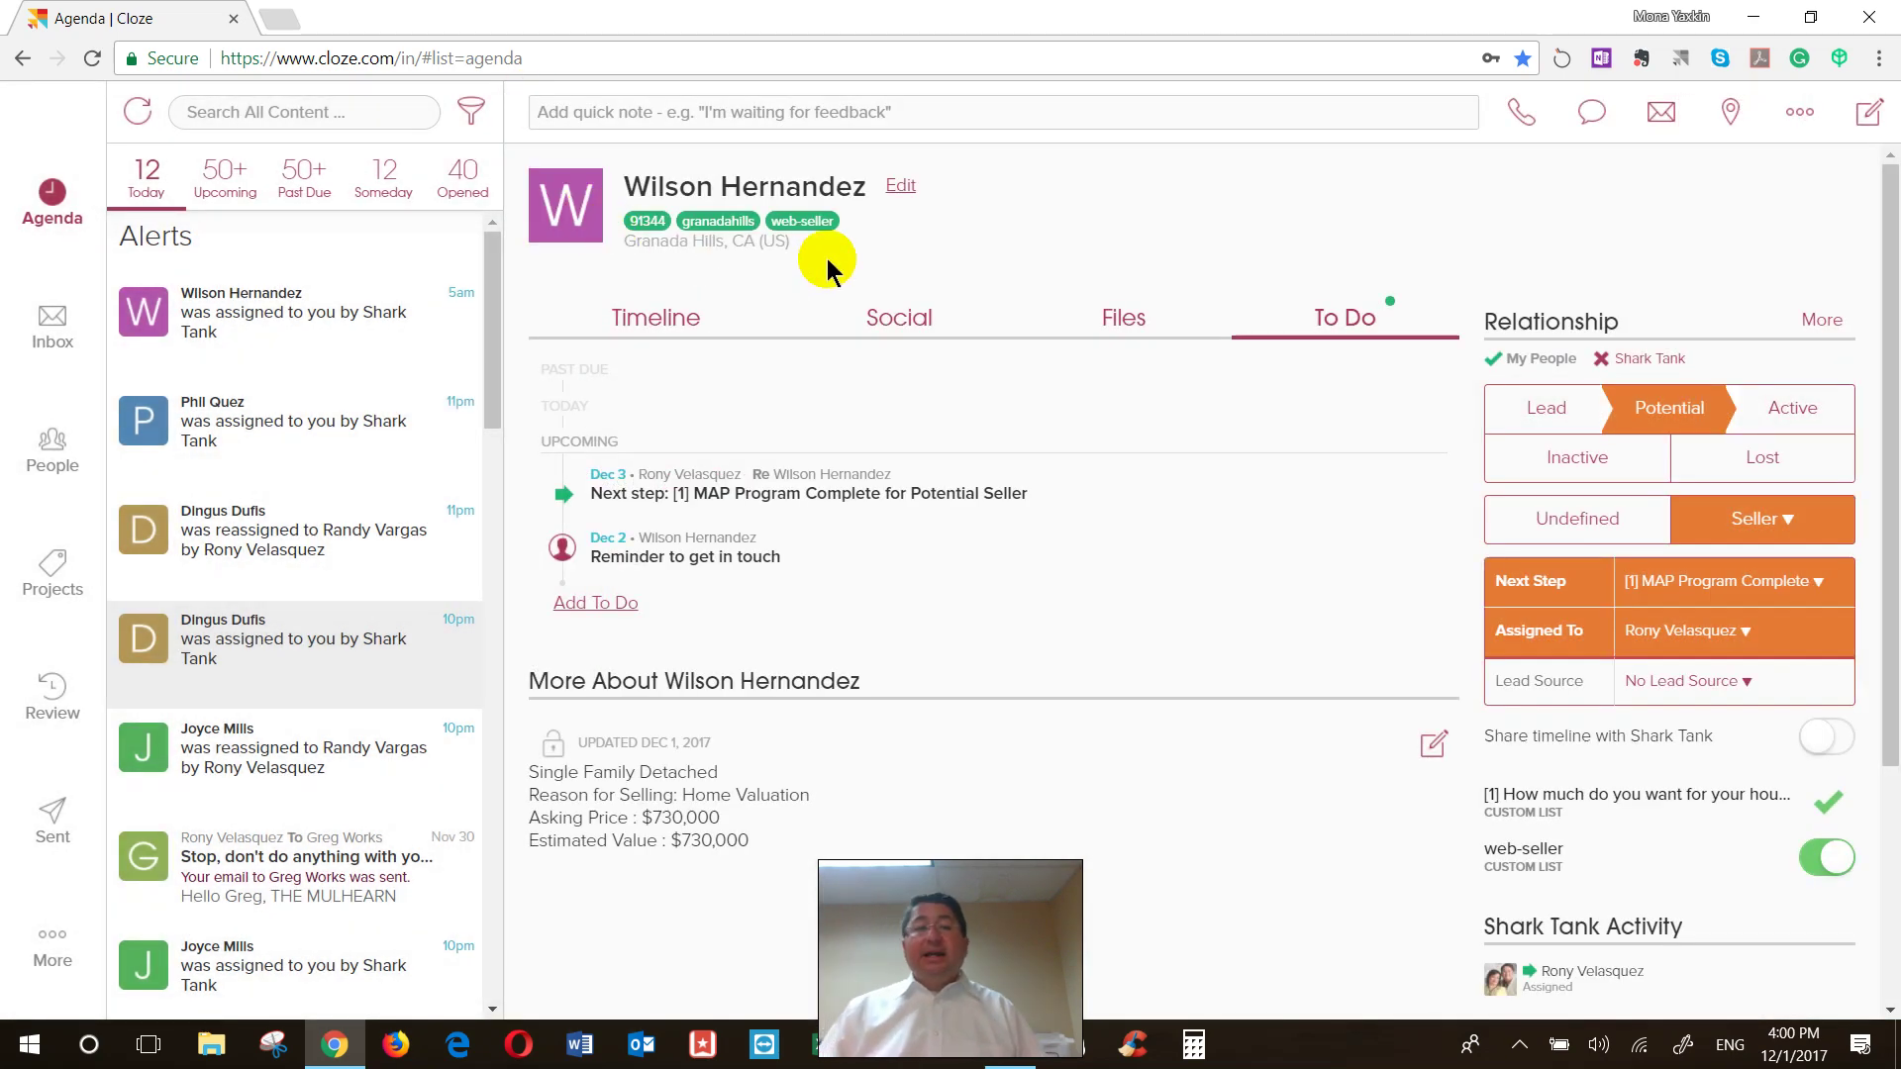